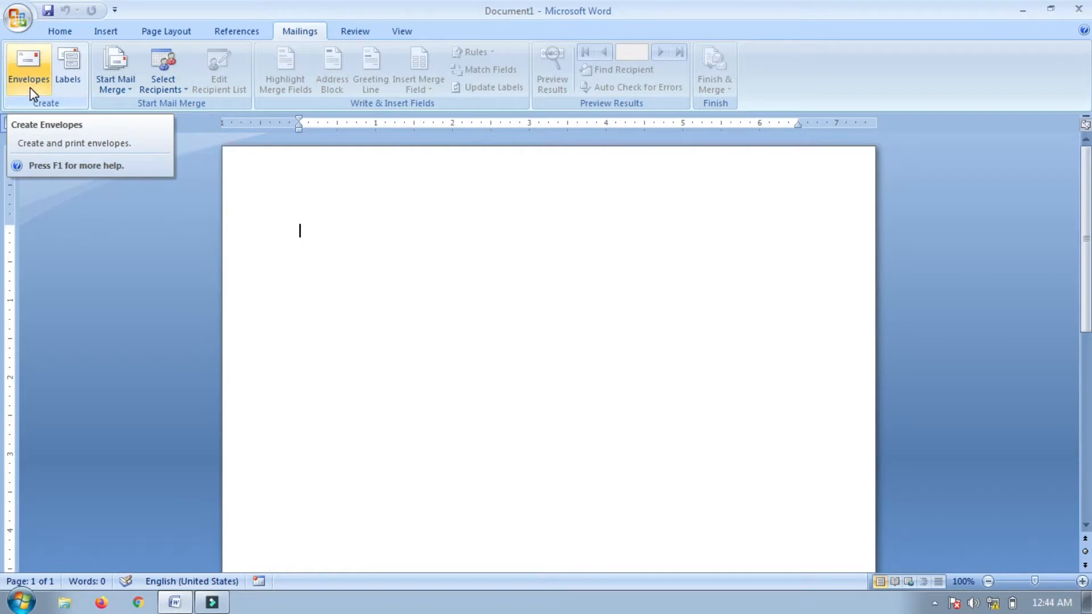
Enter the recipient's name, city and mobile number on three lines as the envelope delivery address
{"action": "left_click", "coordinate": [31, 90]}
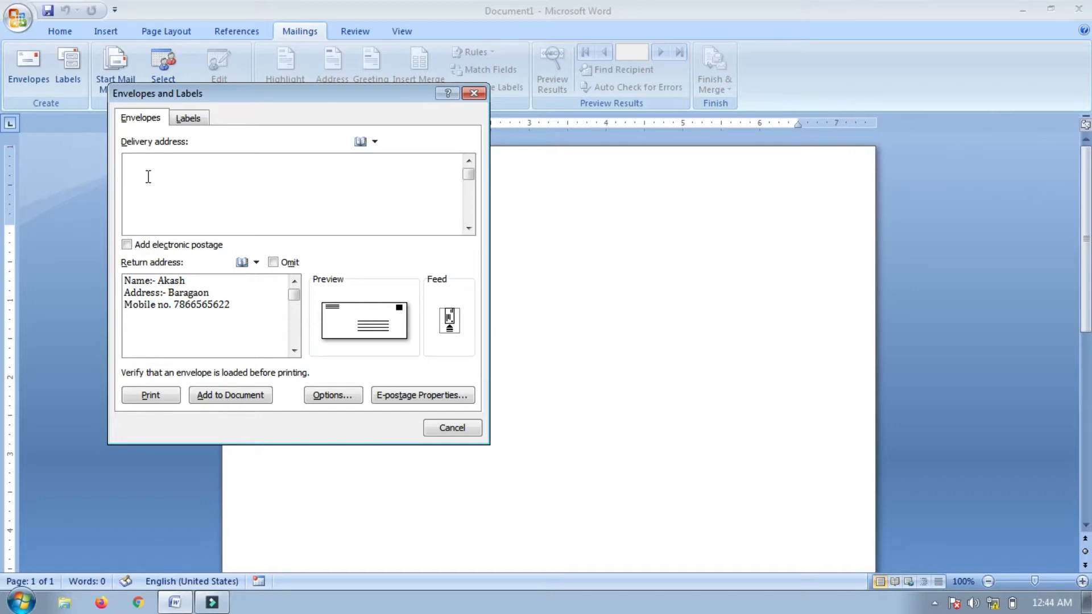
{"action": "type", "text": "Name;"}
{"action": "key", "text": "BackSpace"}
{"action": "type", "text": ":- Amit"}
{"action": "key", "text": "Return"}
{"action": "type", "text": "Address:- Agra"}
{"action": "key", "text": "Return"}
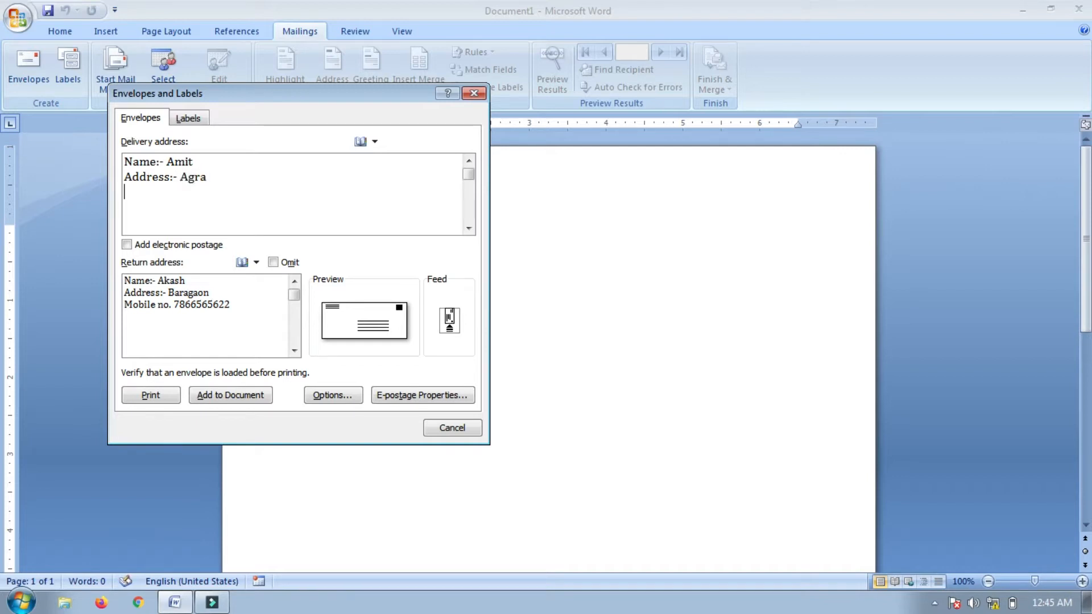
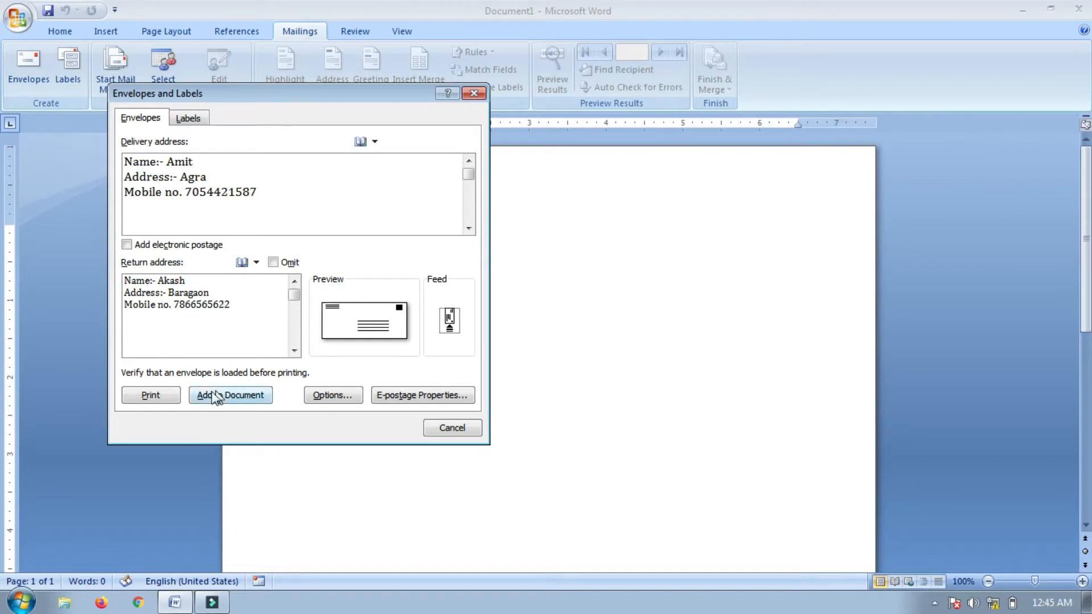
Add the addressed envelope to Document1, check both address blocks, and start a new blank document
{"action": "left_click", "coordinate": [239, 398]}
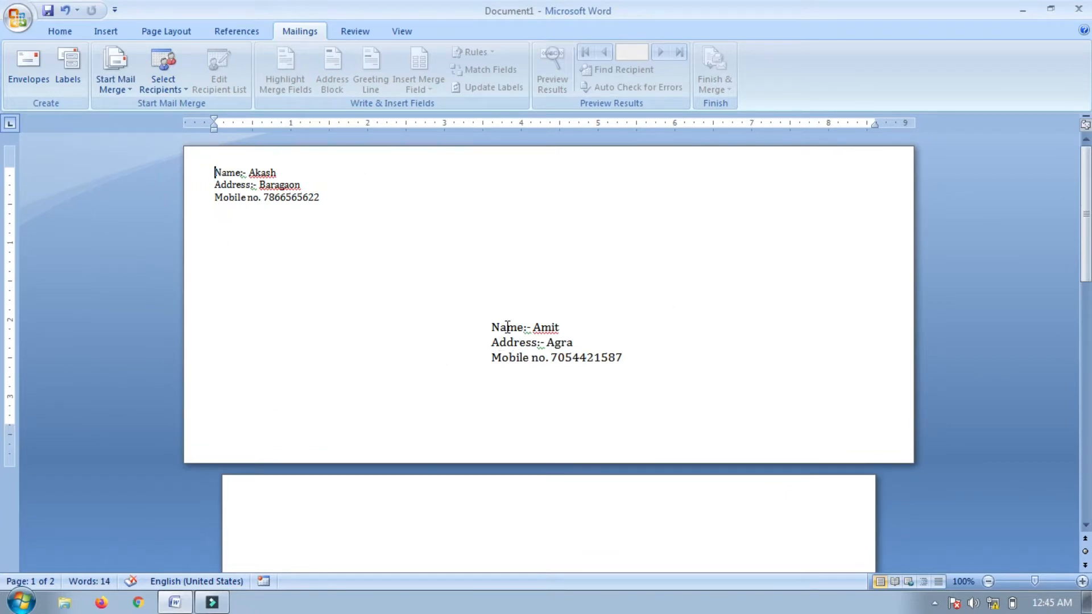
{"action": "left_click_drag", "start_coordinate": [480, 327], "coordinate": [523, 367]}
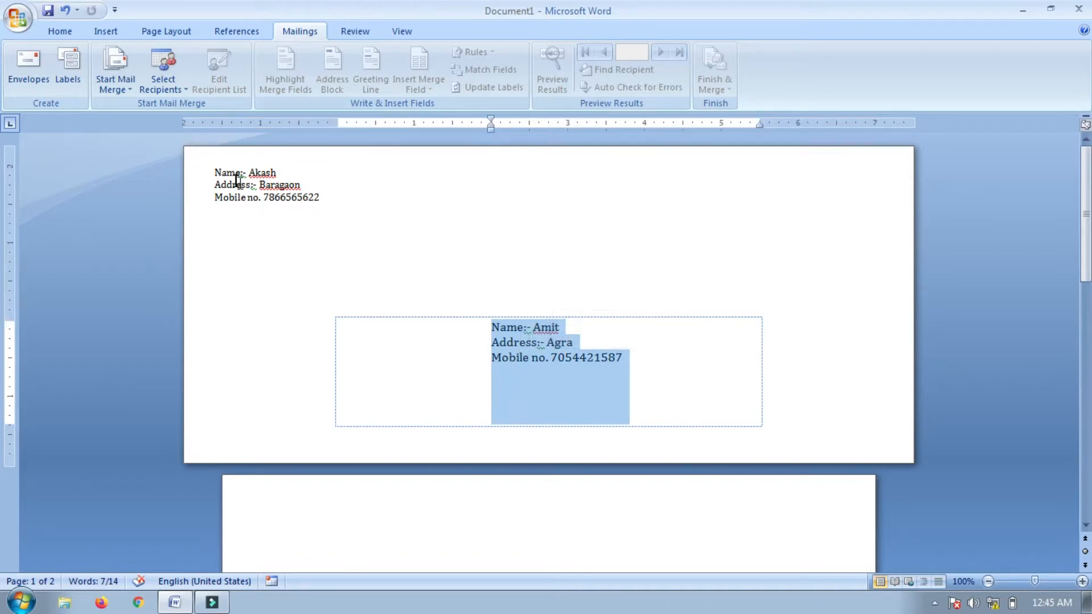
{"action": "left_click_drag", "start_coordinate": [214, 172], "coordinate": [309, 215]}
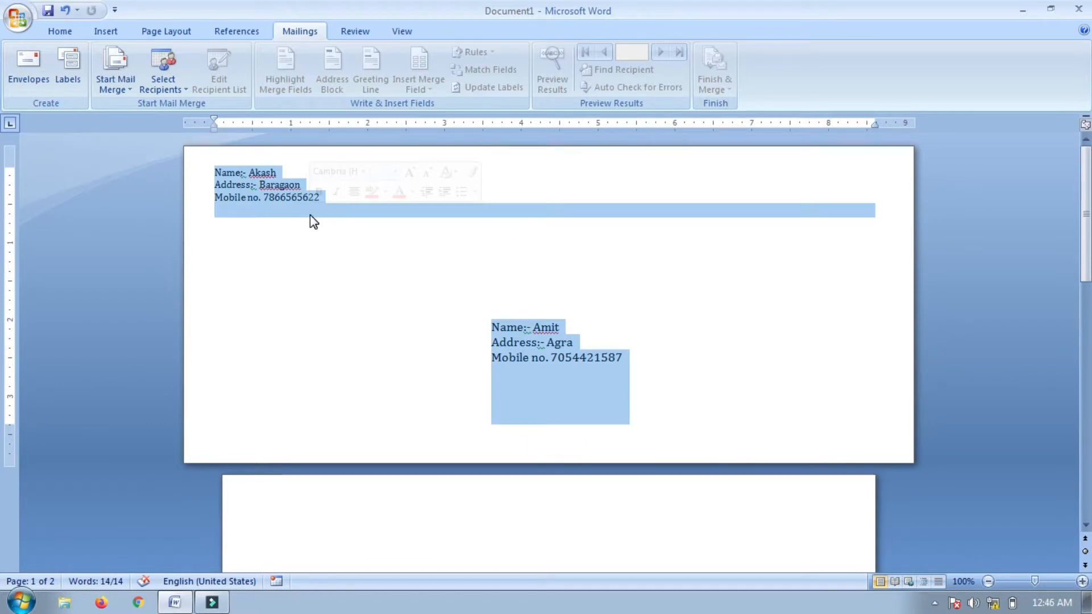
{"action": "left_click", "coordinate": [334, 268]}
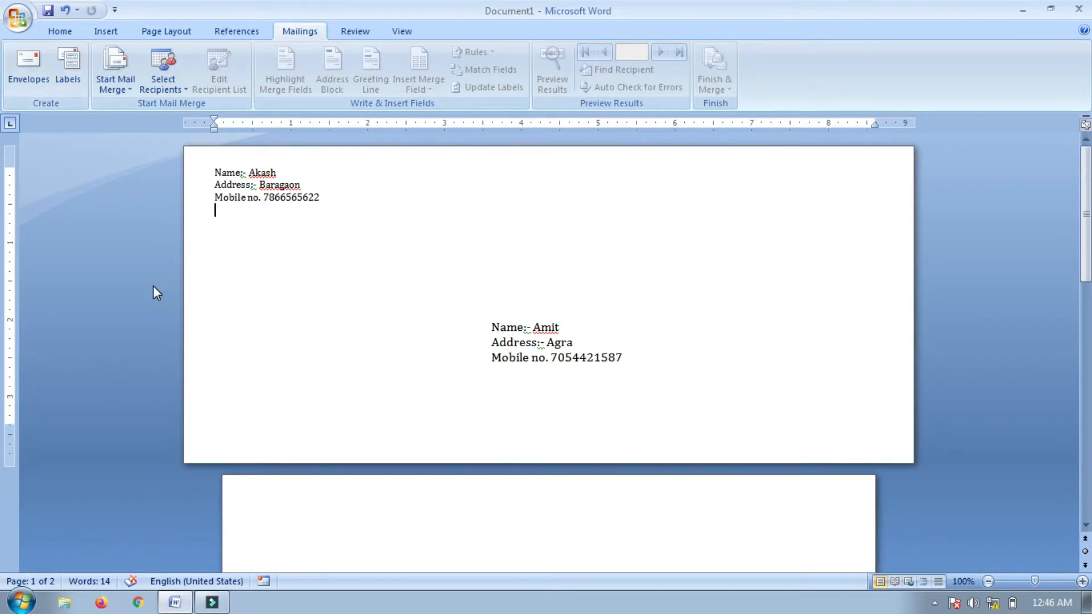
{"action": "key", "text": "ctrl+n"}
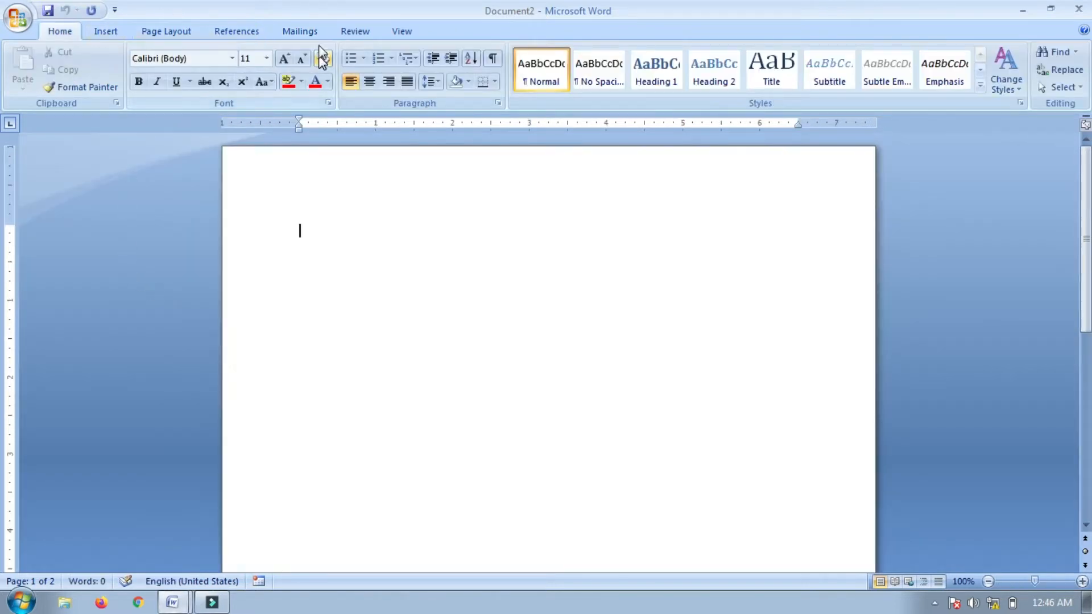
In Labels, type the first label lines 'Sr no. Name.' and 'Address.'
{"action": "left_click", "coordinate": [314, 33]}
{"action": "left_click", "coordinate": [71, 73]}
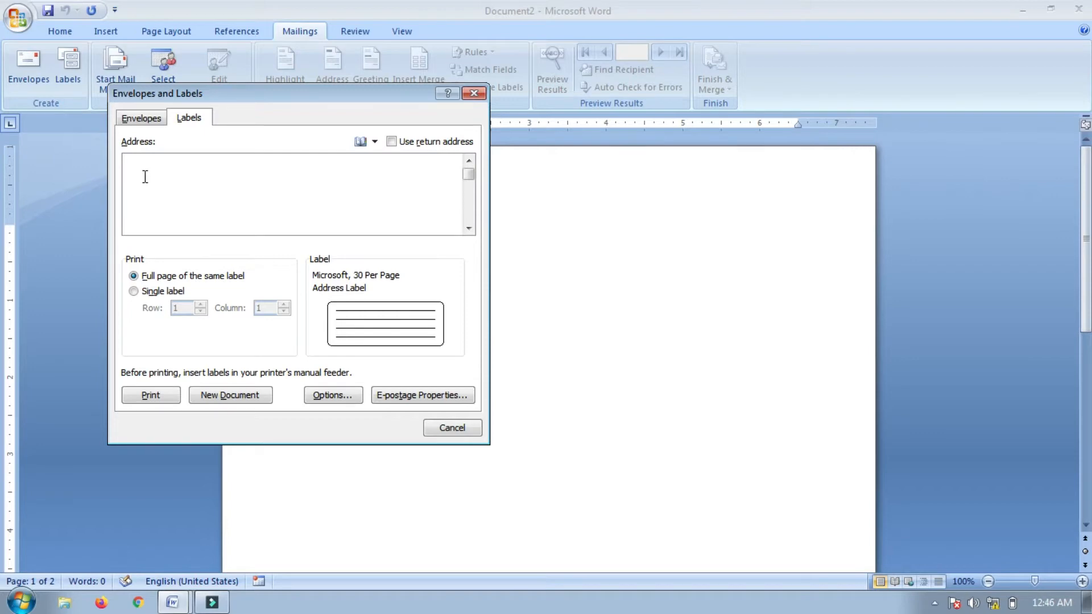
{"action": "type", "text": "Sr sn"}
{"action": "key", "text": "BackSpace"}
{"action": "key", "text": "BackSpace"}
{"action": "type", "text": "no. "}
{"action": "type", "text": "Name"}
{"action": "type", "text": "."}
{"action": "key", "text": "Return"}
{"action": "type", "text": "A"}
{"action": "key", "text": "BackSpace"}
{"action": "type", "text": "Address."}
Add the label lines 'Subject.' and 'School name.' and fix the typos
{"action": "key", "text": "Return"}
{"action": "type", "text": "Subjet"}
{"action": "key", "text": "BackSpace"}
{"action": "type", "text": "ct."}
{"action": "key", "text": "Return"}
{"action": "type", "text": "Sch"}
{"action": "left_click", "coordinate": [152, 176]}
{"action": "type", "text": "o"}
{"action": "key", "text": "BackSpace"}
{"action": "type", "text": "ool na"}
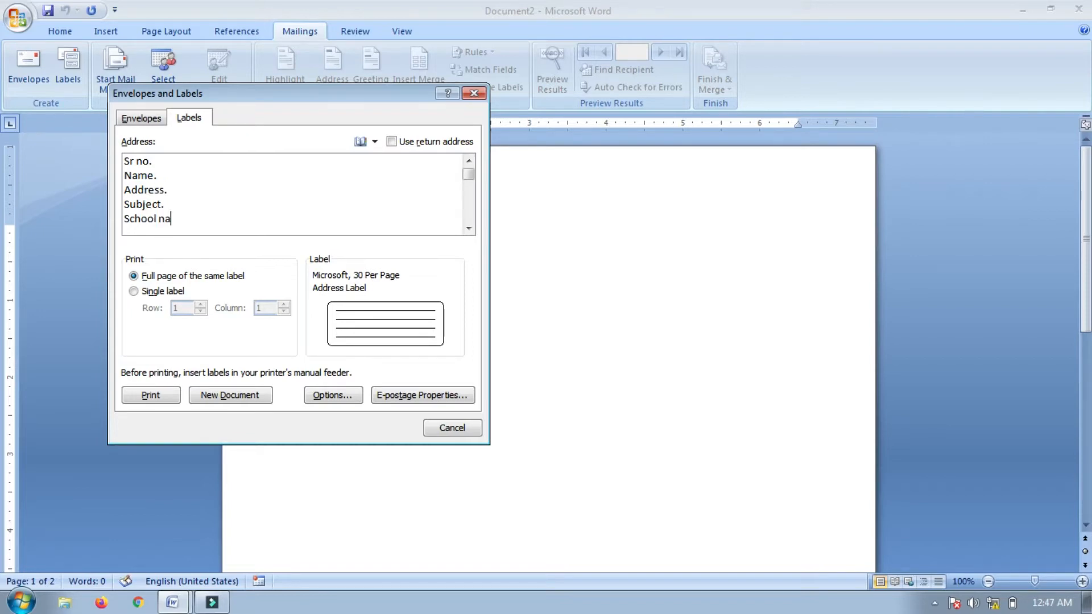
{"action": "type", "text": "me."}
Keep Microsoft 30 Per Page address labels as the label type
{"action": "left_click", "coordinate": [332, 397]}
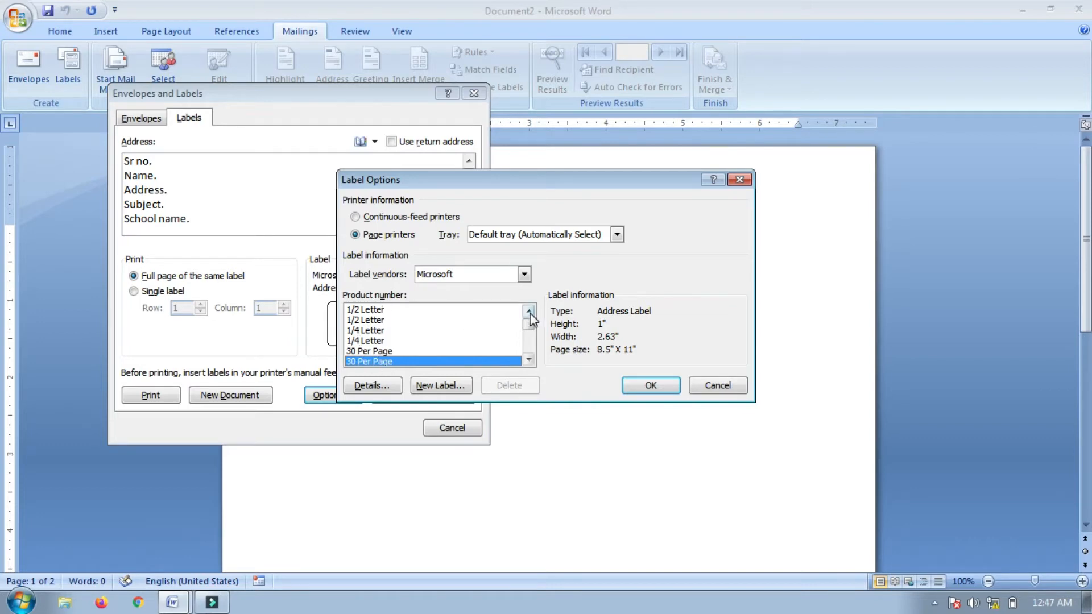
{"action": "mouse_move", "coordinate": [528, 325]}
{"action": "left_mouse_down"}
{"action": "mouse_move", "coordinate": [528, 335]}
{"action": "mouse_move", "coordinate": [531, 319]}
{"action": "left_mouse_up"}
{"action": "left_click", "coordinate": [651, 386]}
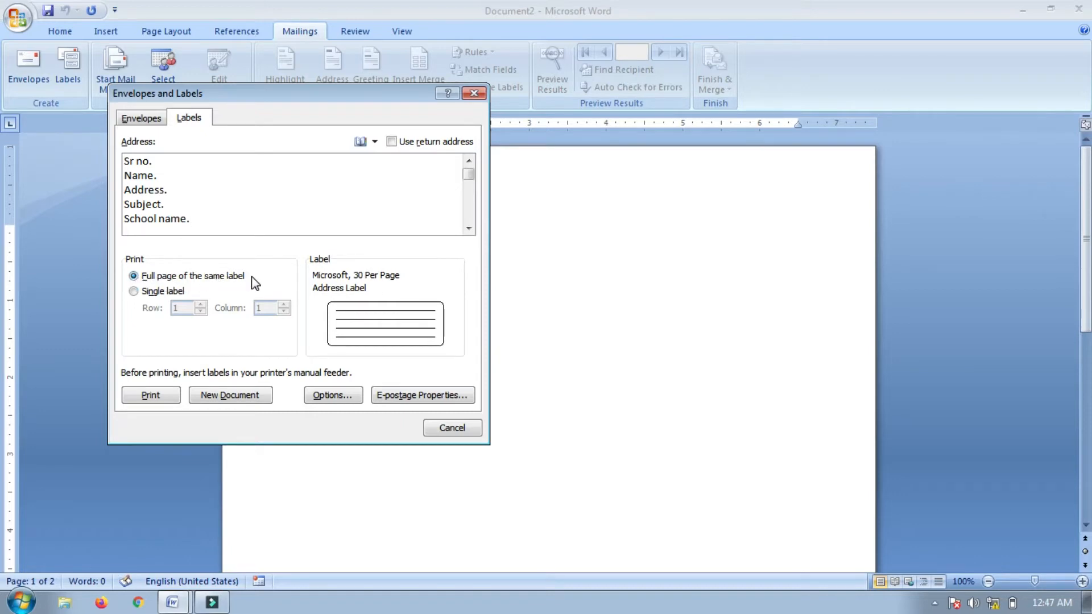
Generate a new document holding a full sheet of the labels
{"action": "left_click", "coordinate": [230, 395]}
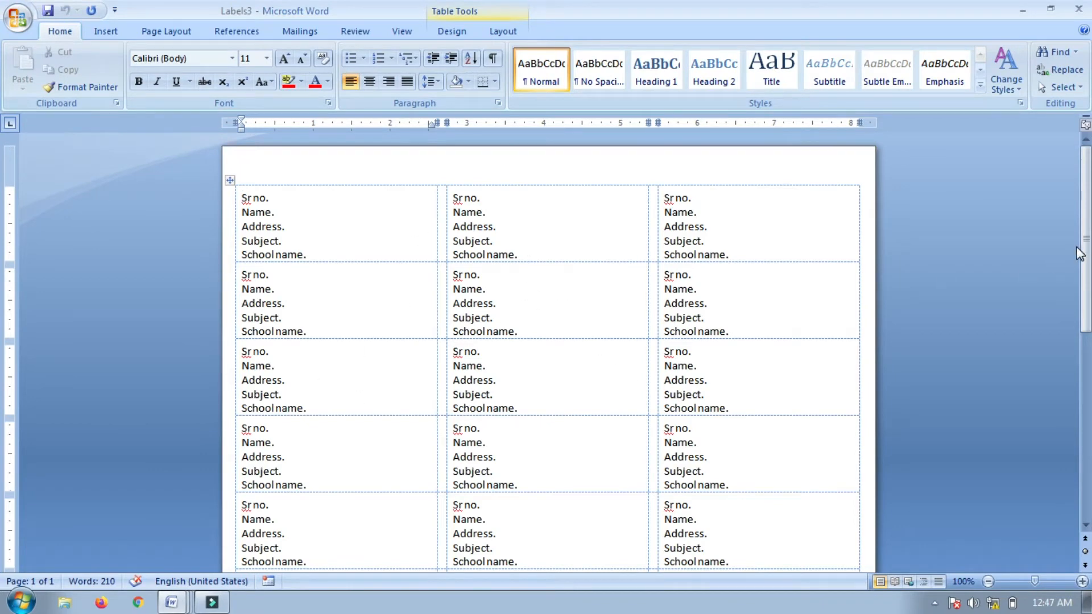
{"action": "mouse_move", "coordinate": [1084, 253]}
{"action": "left_mouse_down"}
{"action": "mouse_move", "coordinate": [1087, 370]}
{"action": "mouse_move", "coordinate": [1087, 264]}
{"action": "left_mouse_up"}
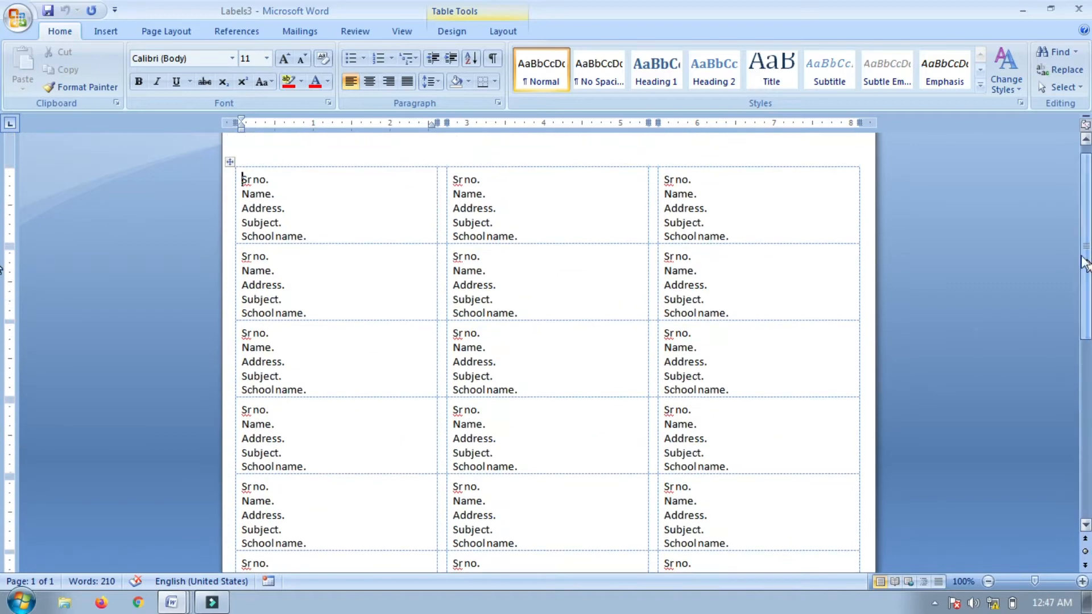
{"action": "left_click", "coordinate": [300, 31]}
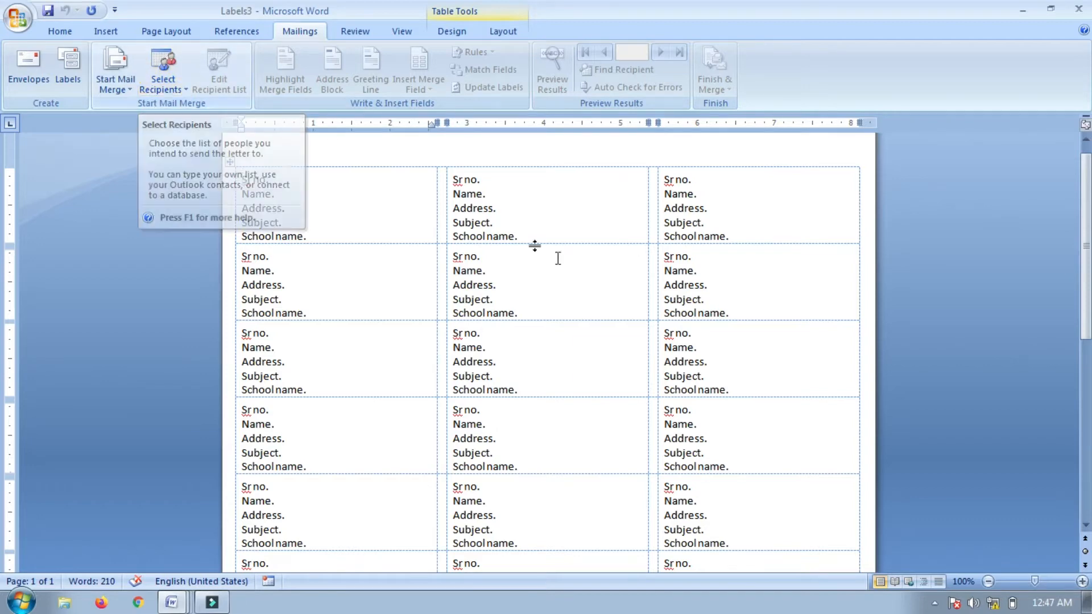
Close the labels document, the blank document and Word without saving any changes
{"action": "left_click", "coordinate": [1078, 8]}
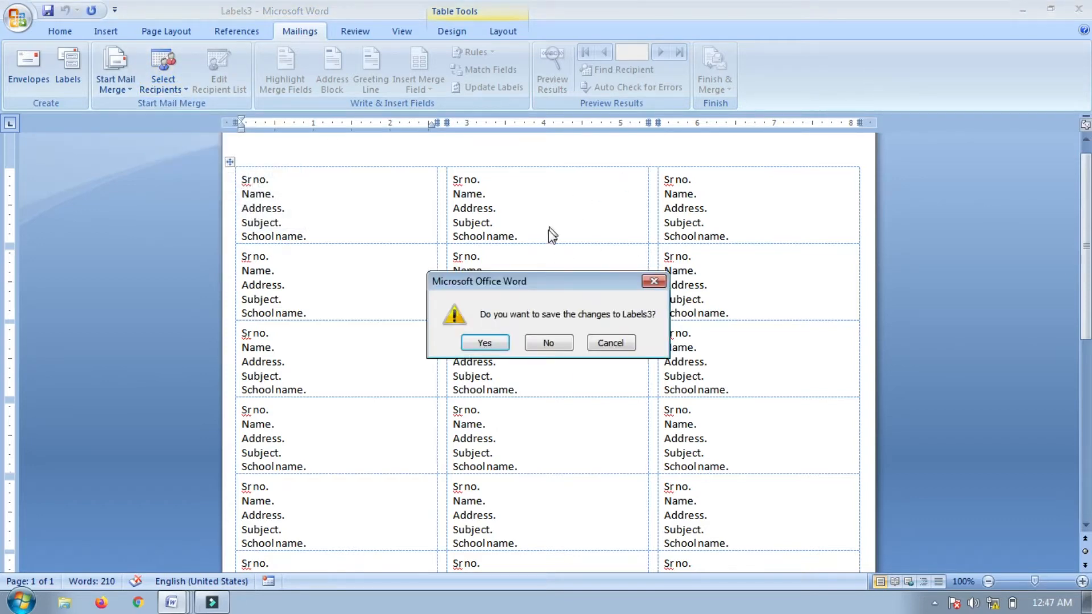
{"action": "left_click", "coordinate": [556, 342]}
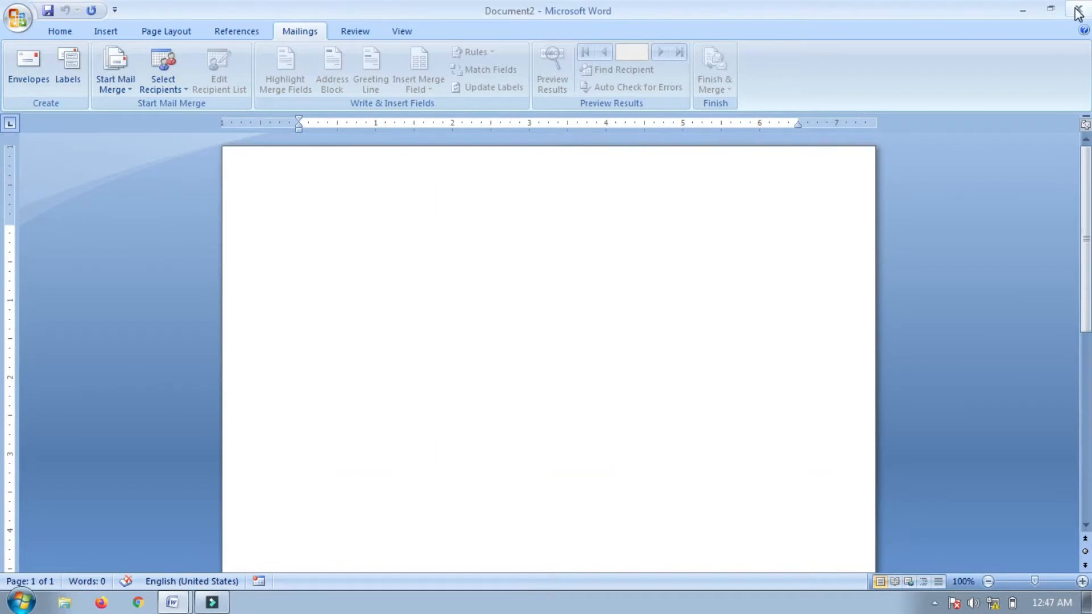
{"action": "left_click", "coordinate": [1078, 10]}
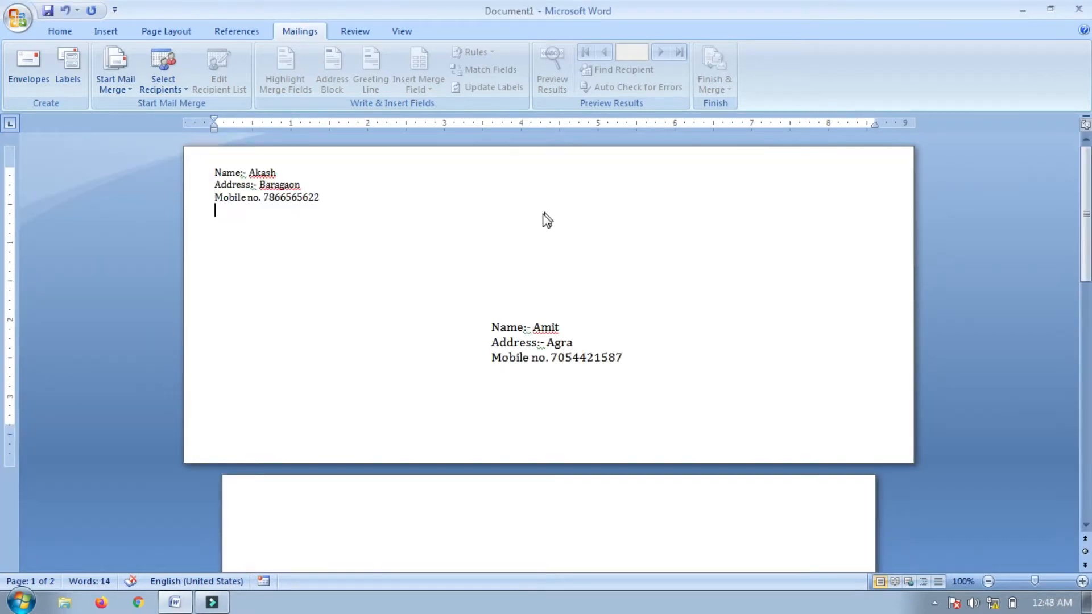
{"action": "left_click", "coordinate": [1079, 10]}
{"action": "left_click", "coordinate": [548, 342]}
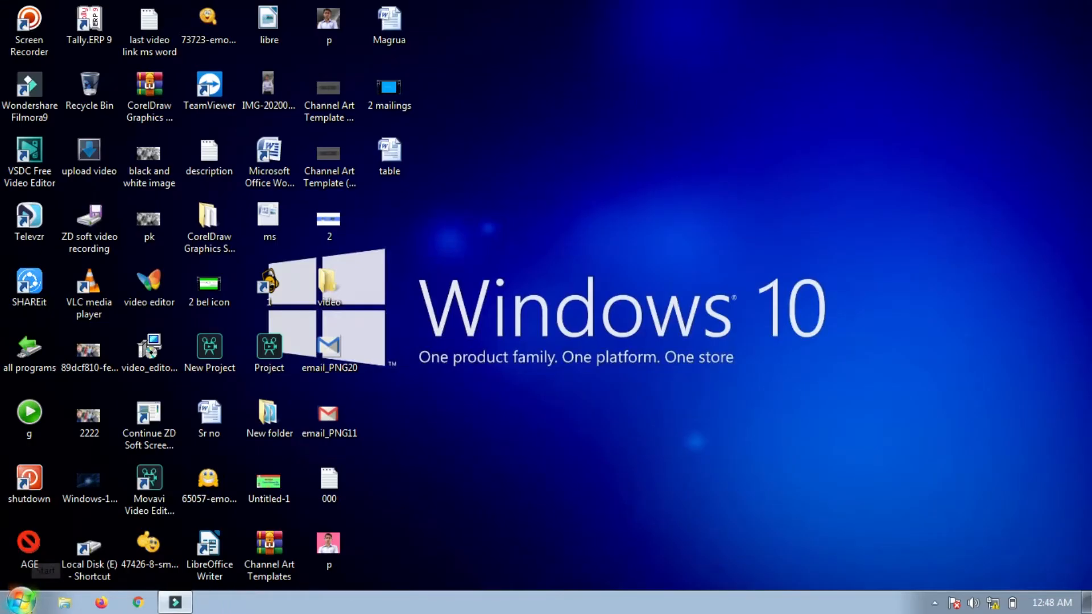
Relaunch Word 2007 from the Start menu and show the Select Recipients choices on Mailings
{"action": "left_click", "coordinate": [21, 602]}
{"action": "left_click", "coordinate": [117, 207]}
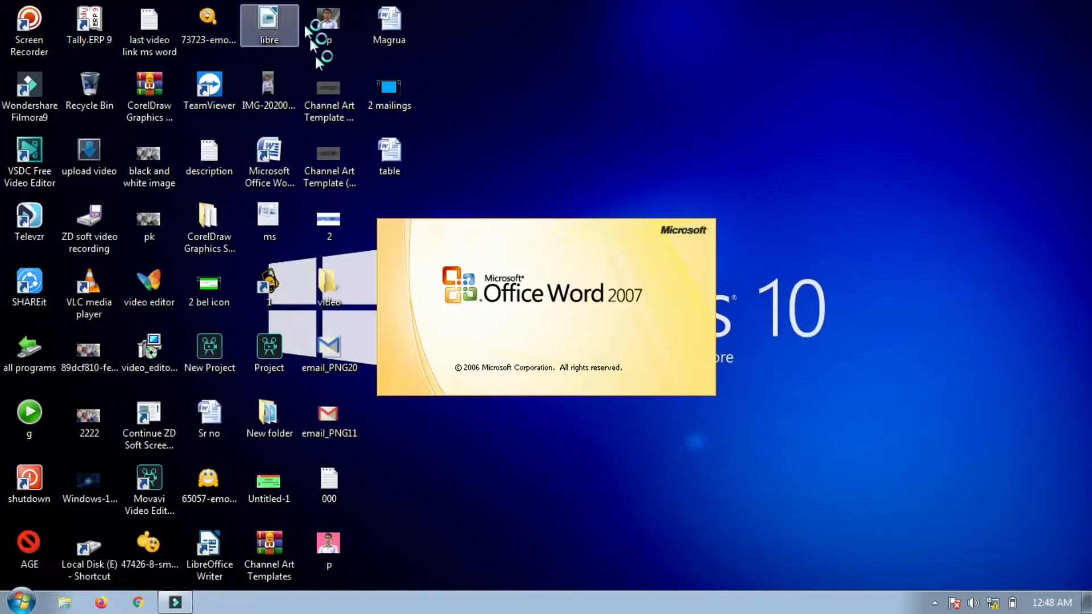
{"action": "left_click", "coordinate": [300, 32]}
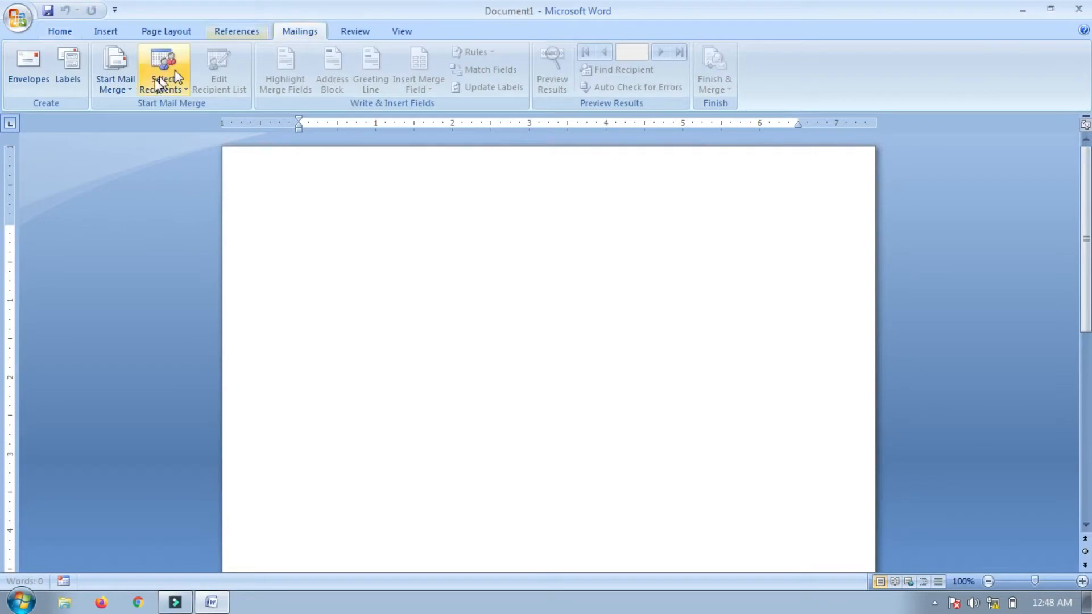
{"action": "left_click", "coordinate": [173, 81]}
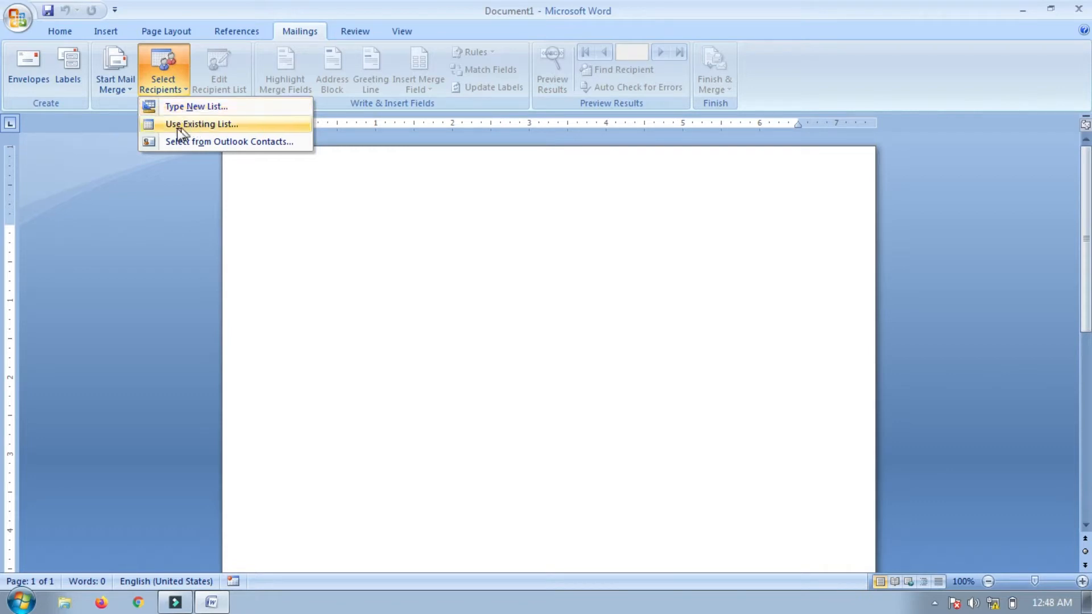
Attach the Desktop file 'table' as the existing recipient list and display its recipients
{"action": "left_click", "coordinate": [207, 125]}
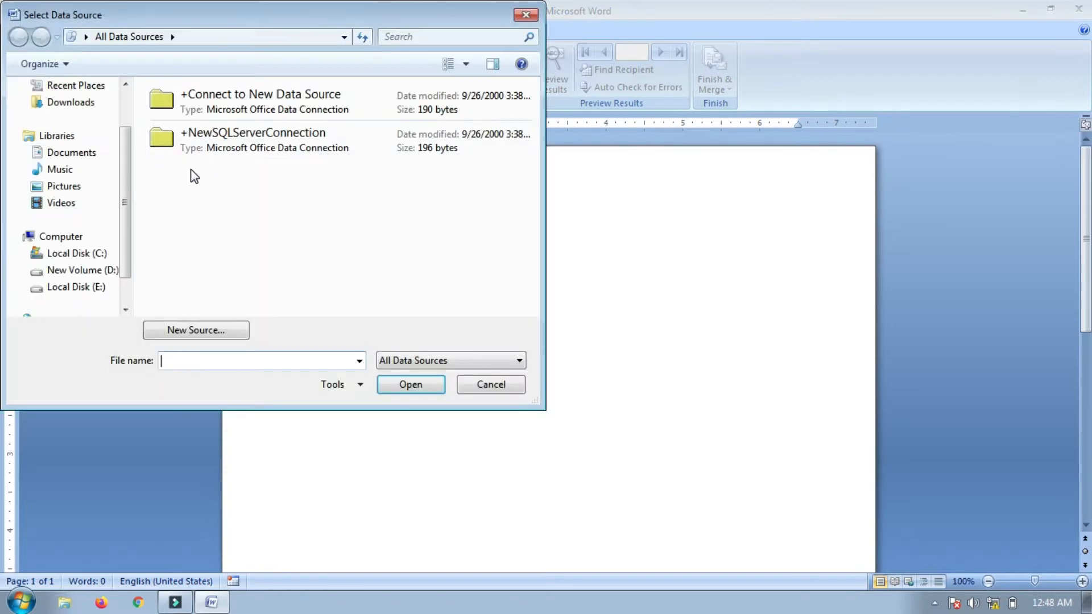
{"action": "left_click", "coordinate": [86, 37]}
{"action": "left_click", "coordinate": [103, 60]}
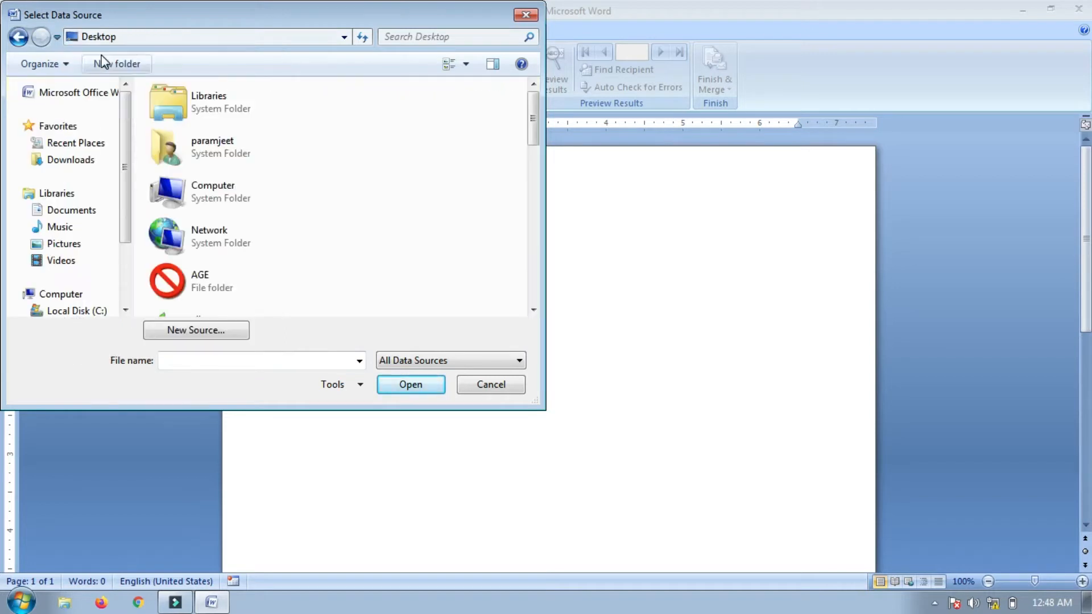
{"action": "left_click", "coordinate": [281, 188]}
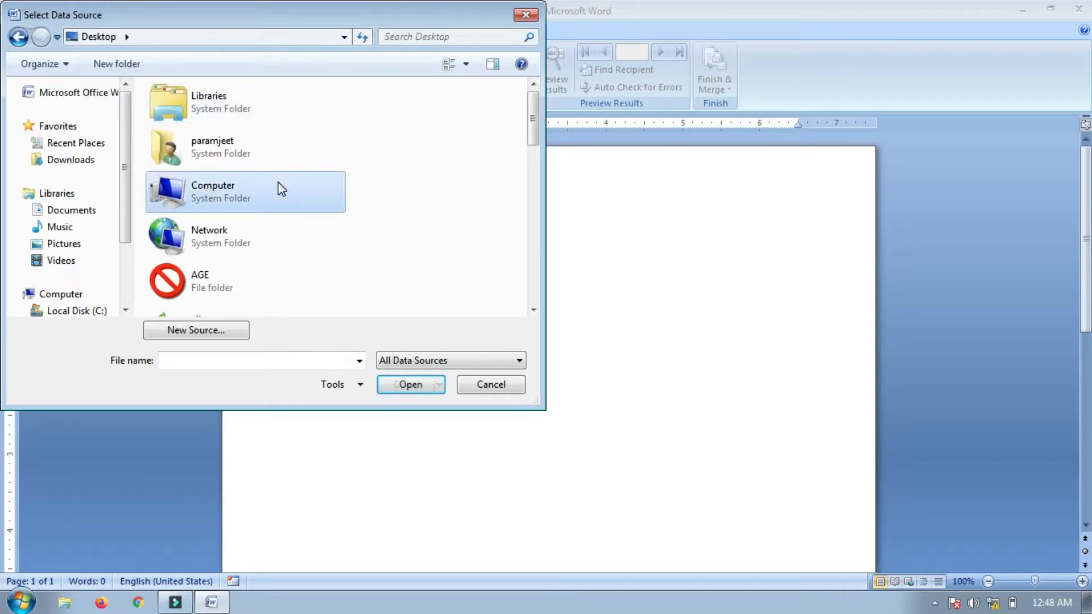
{"action": "key", "text": "End"}
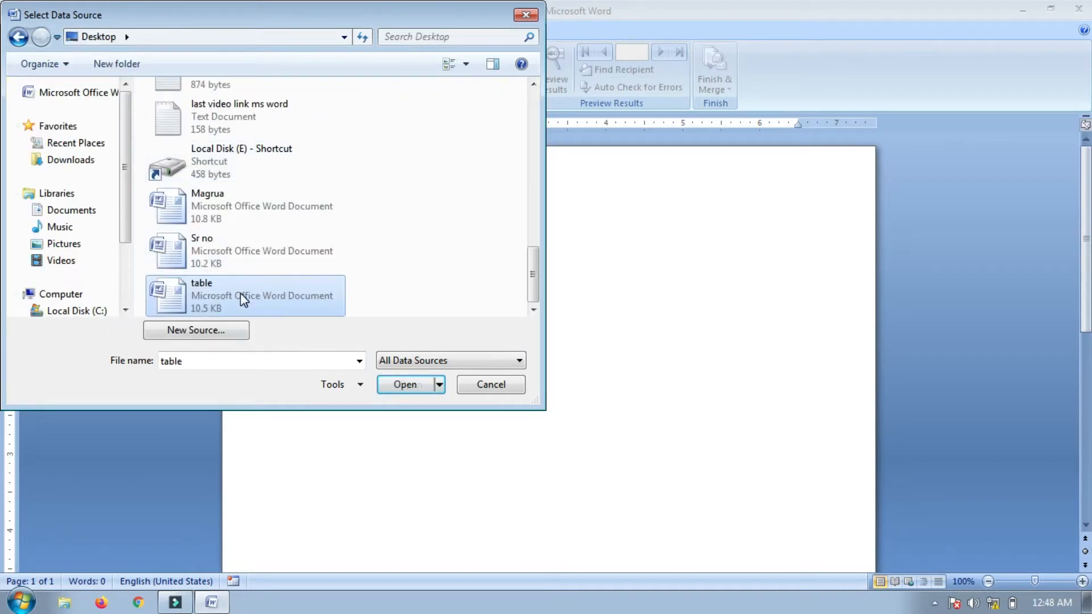
{"action": "left_click", "coordinate": [408, 385]}
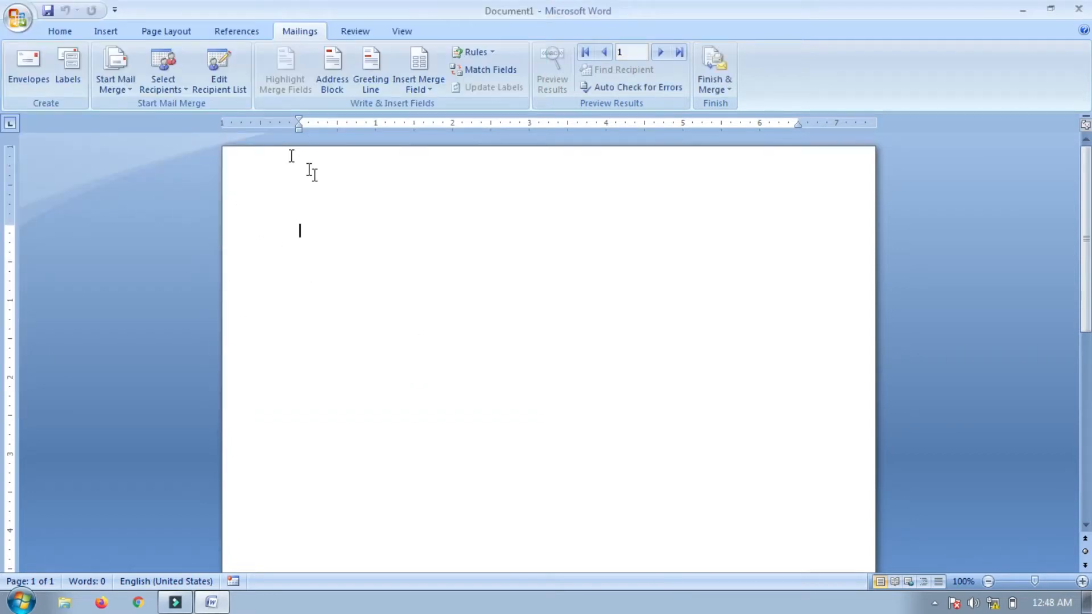
{"action": "left_click", "coordinate": [234, 77]}
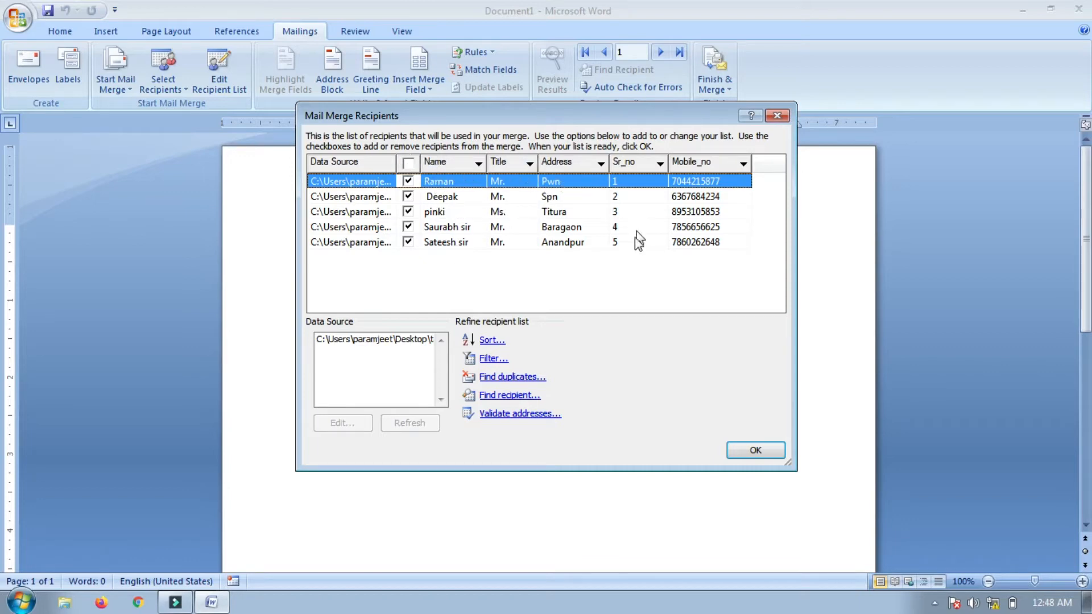
Accept the five checked recipients and close the Mail Merge Recipients dialog
{"action": "left_click", "coordinate": [755, 450]}
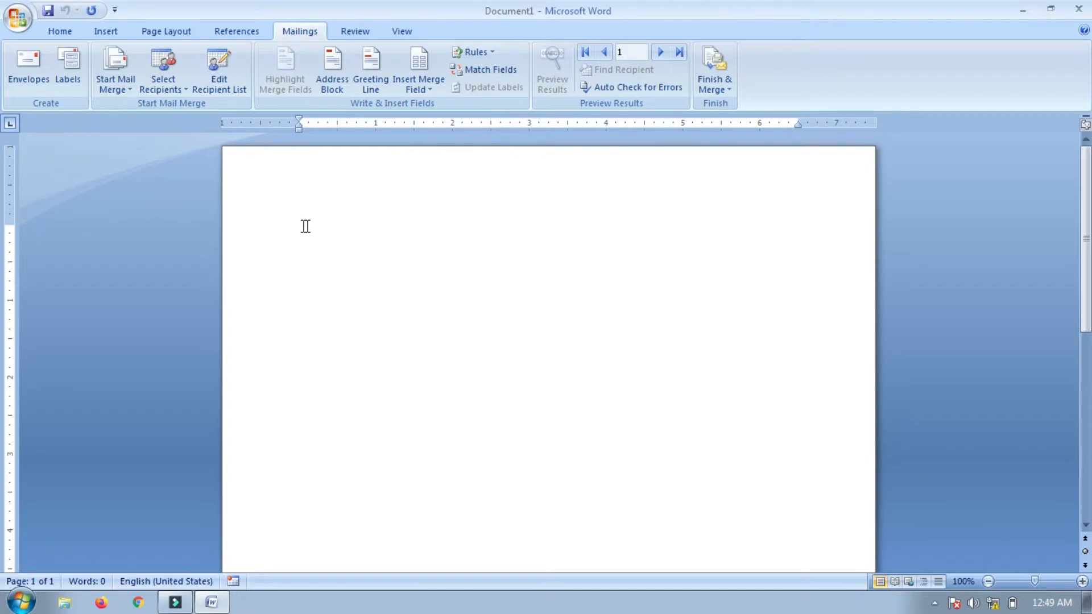
Insert an Address Block in the 'Joshua Q. Randall Jr.' format after previewing several recipients
{"action": "left_click", "coordinate": [330, 84]}
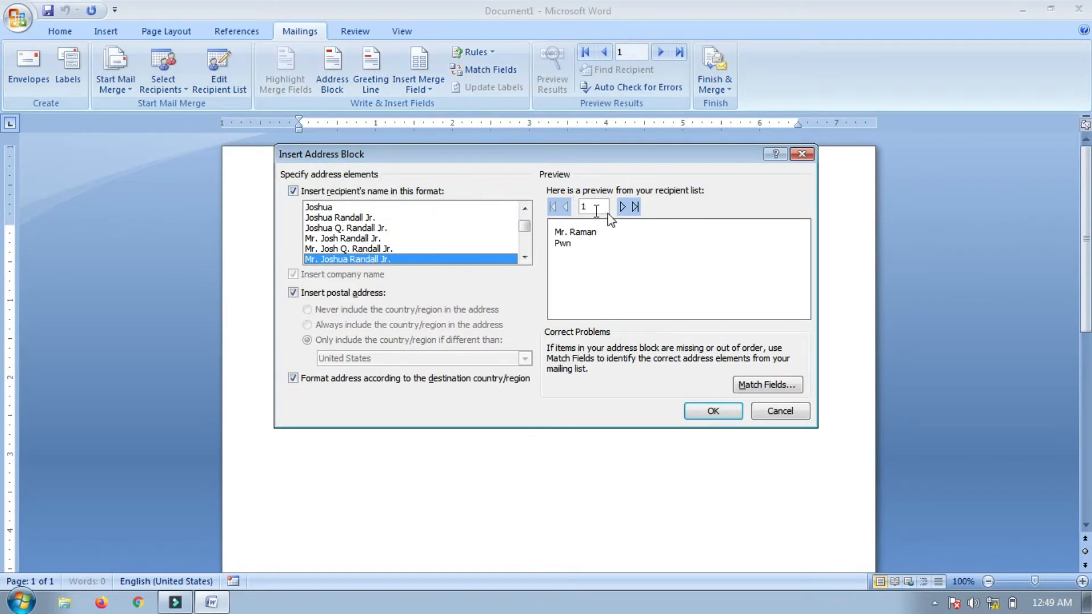
{"action": "left_click", "coordinate": [370, 206]}
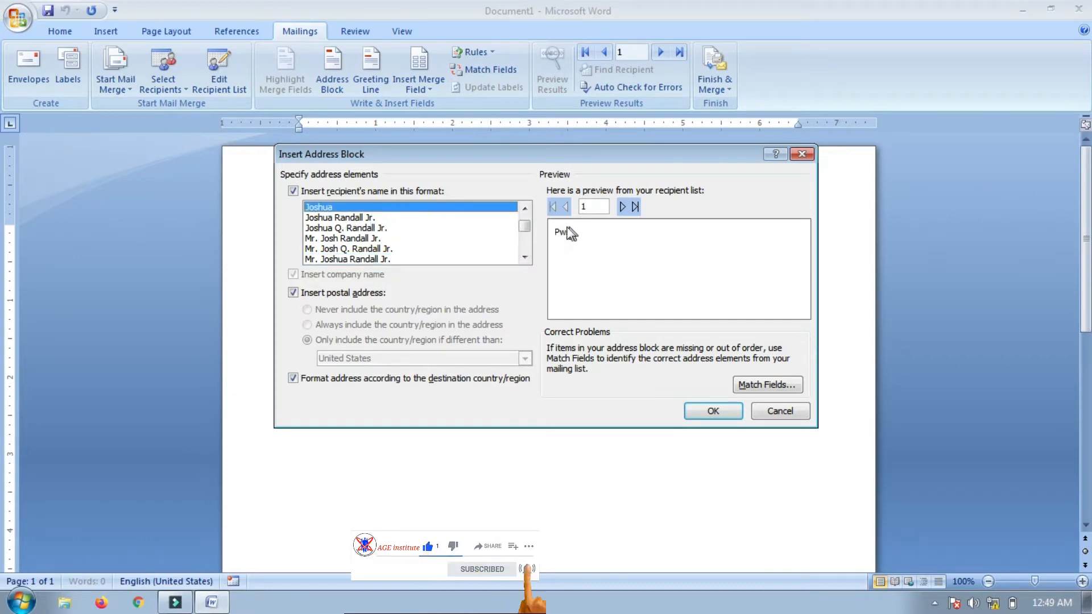
{"action": "left_click", "coordinate": [342, 219]}
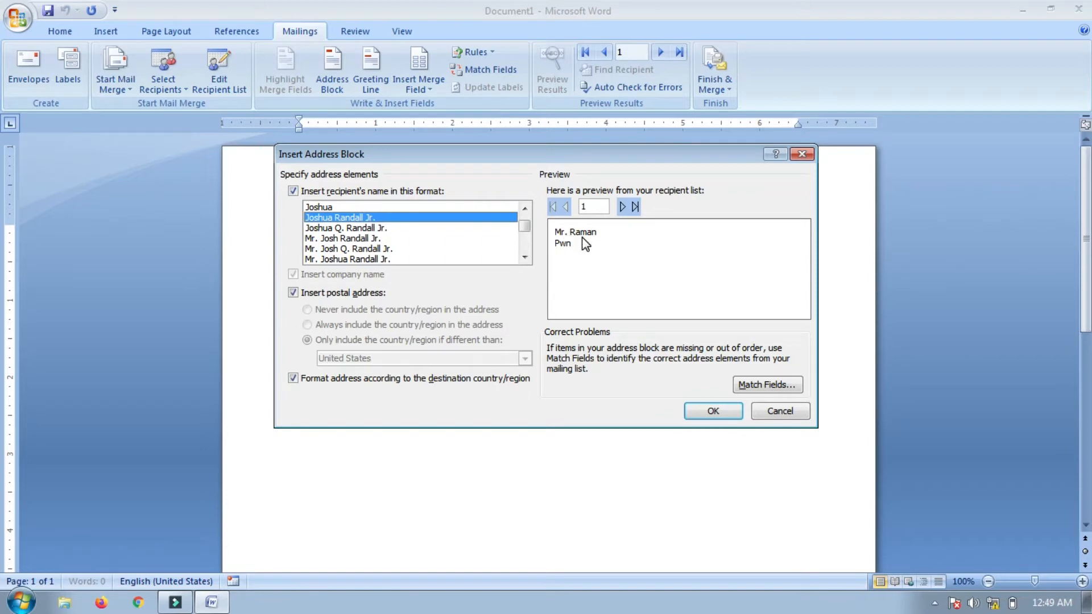
{"action": "left_click", "coordinate": [344, 238]}
{"action": "left_click", "coordinate": [349, 248]}
{"action": "left_click", "coordinate": [341, 228]}
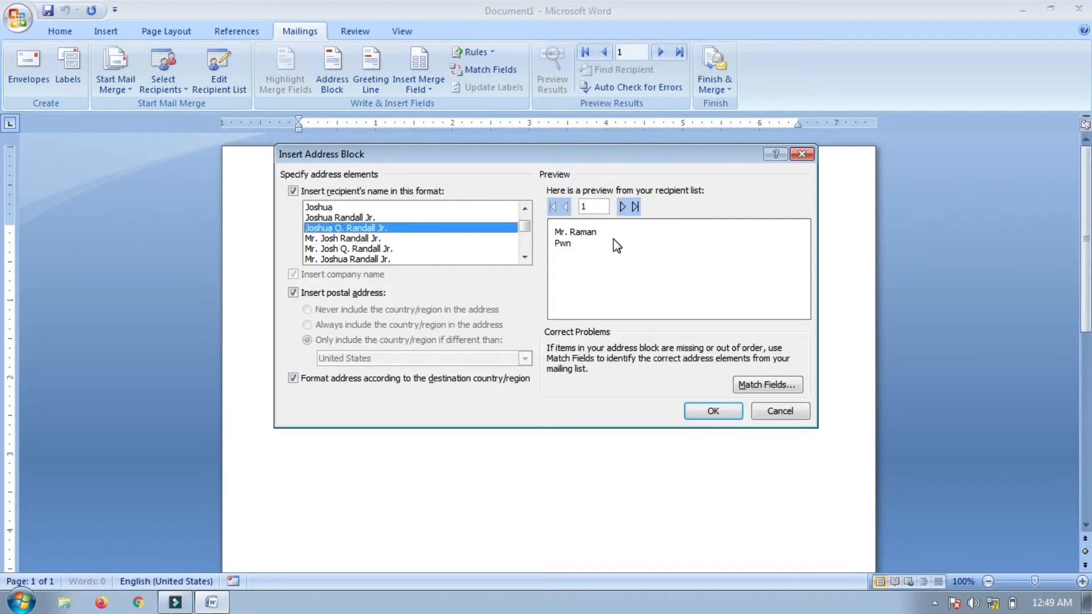
{"action": "left_click", "coordinate": [622, 207]}
{"action": "left_click", "coordinate": [623, 208]}
{"action": "left_click", "coordinate": [623, 207]}
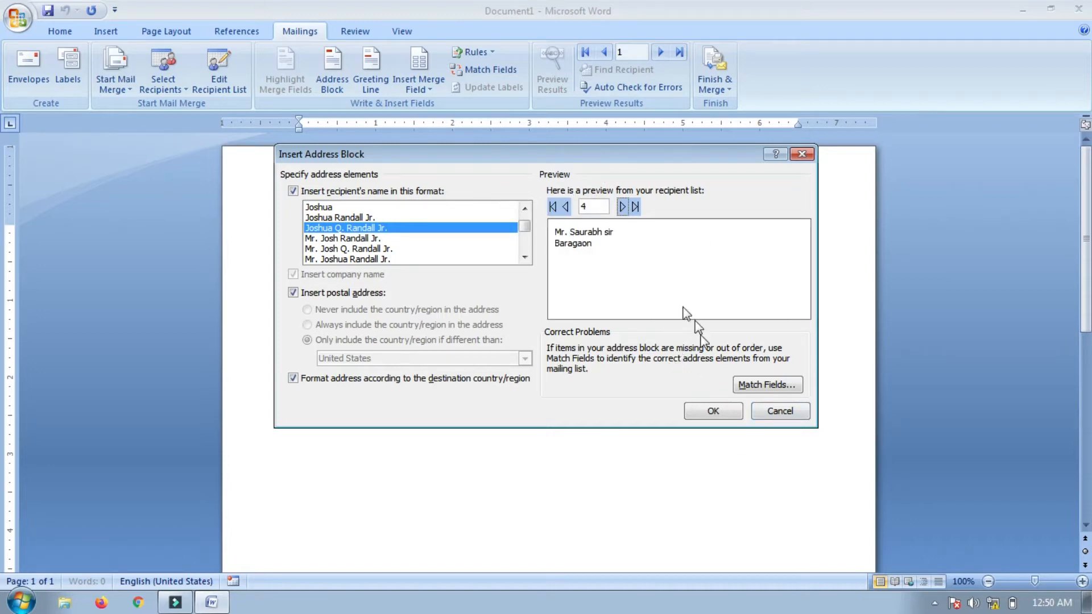
{"action": "left_click", "coordinate": [713, 413]}
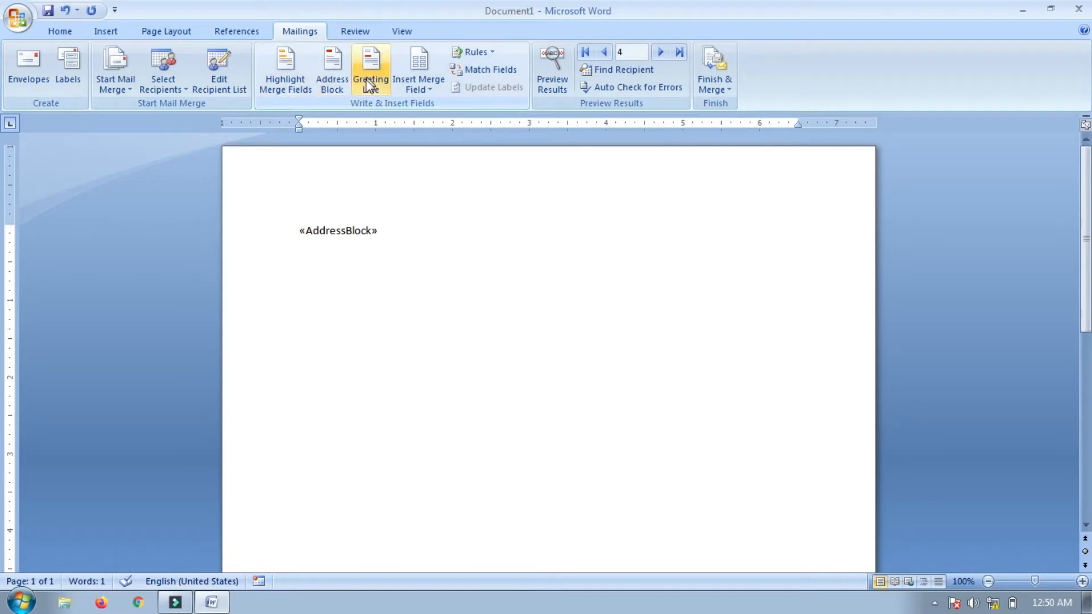
Insert a Greeting Line reading 'To Mr. Randall,' with 'Dear Sir or Madam,' for invalid names
{"action": "left_click", "coordinate": [383, 91]}
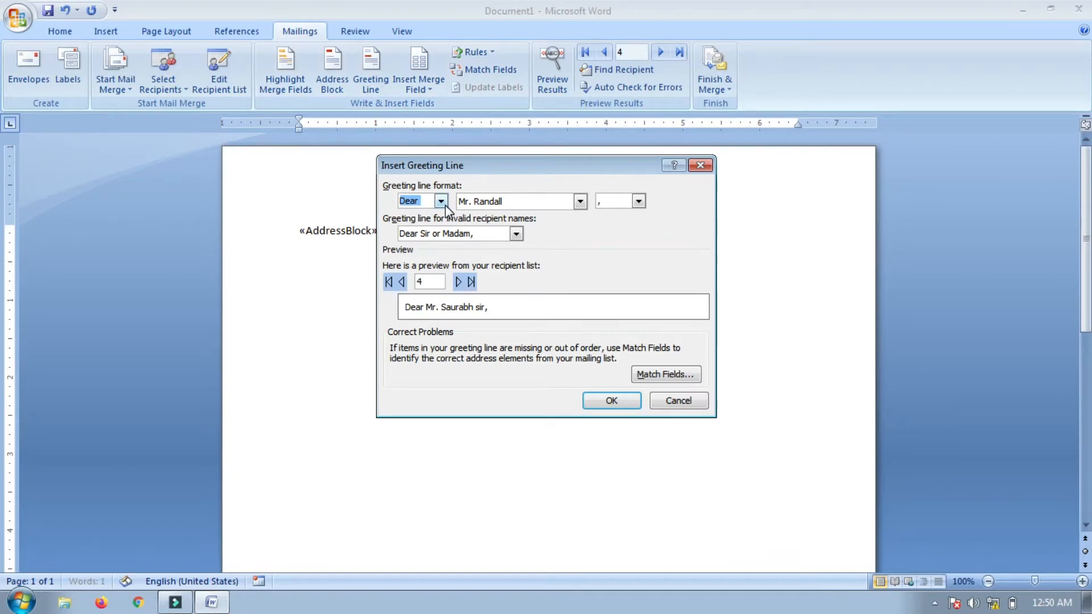
{"action": "left_click", "coordinate": [442, 201]}
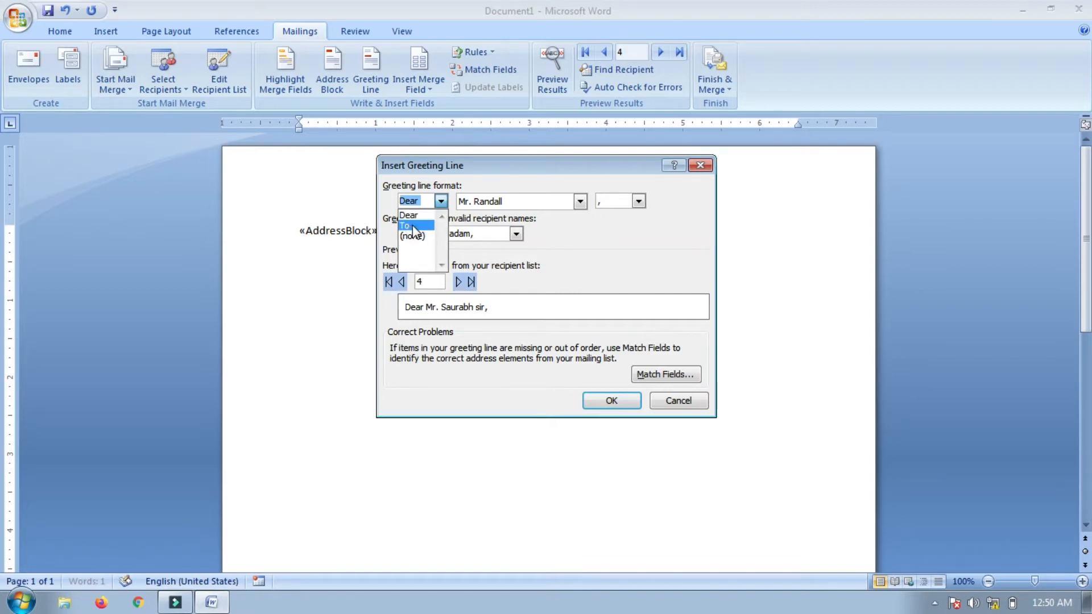
{"action": "left_click", "coordinate": [410, 225]}
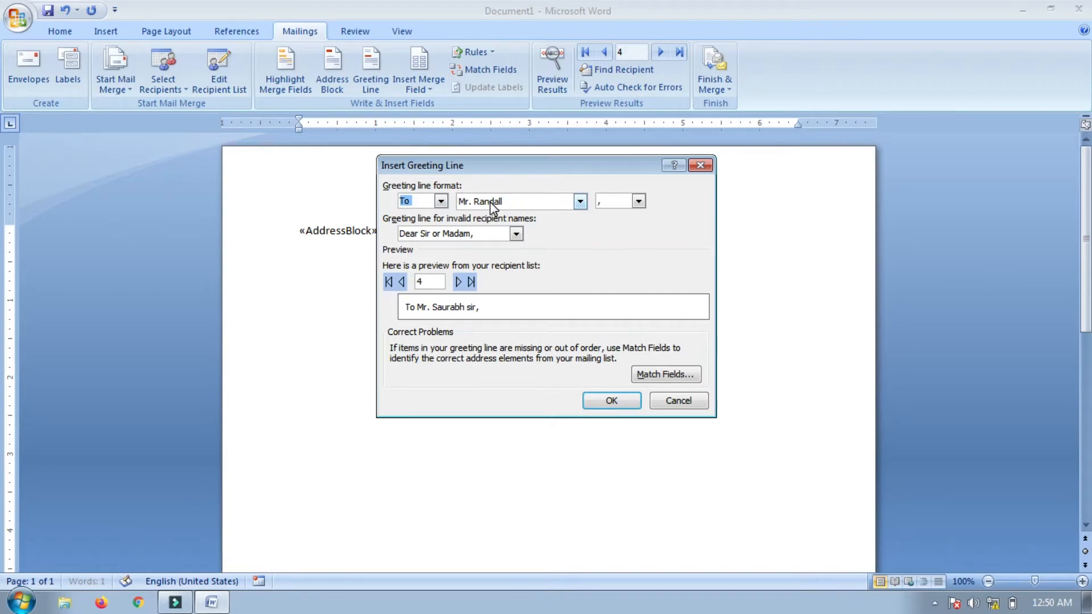
{"action": "left_click", "coordinate": [581, 202]}
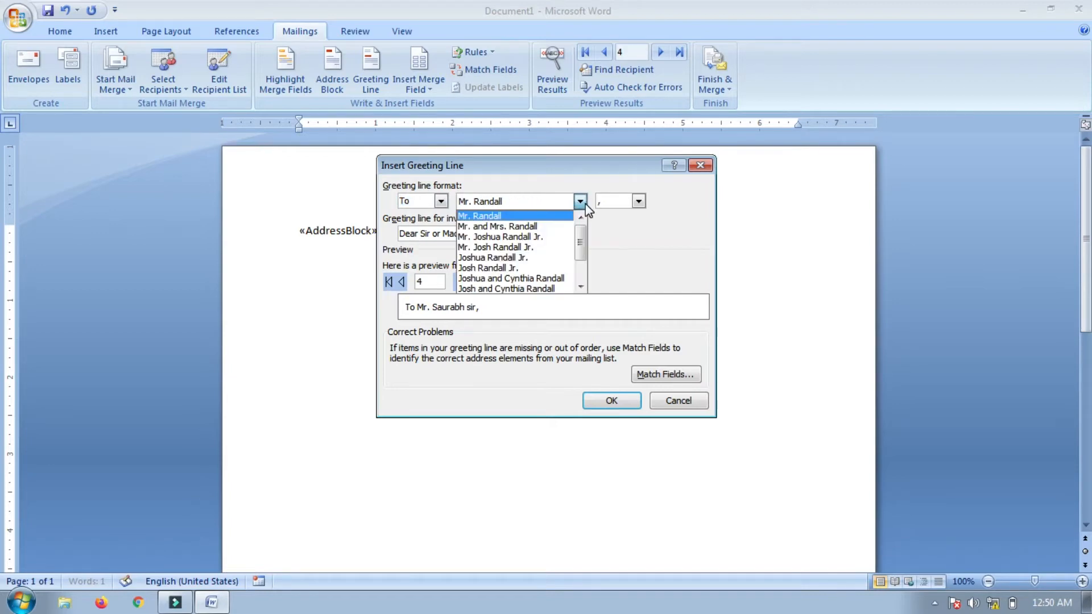
{"action": "left_click", "coordinate": [486, 216]}
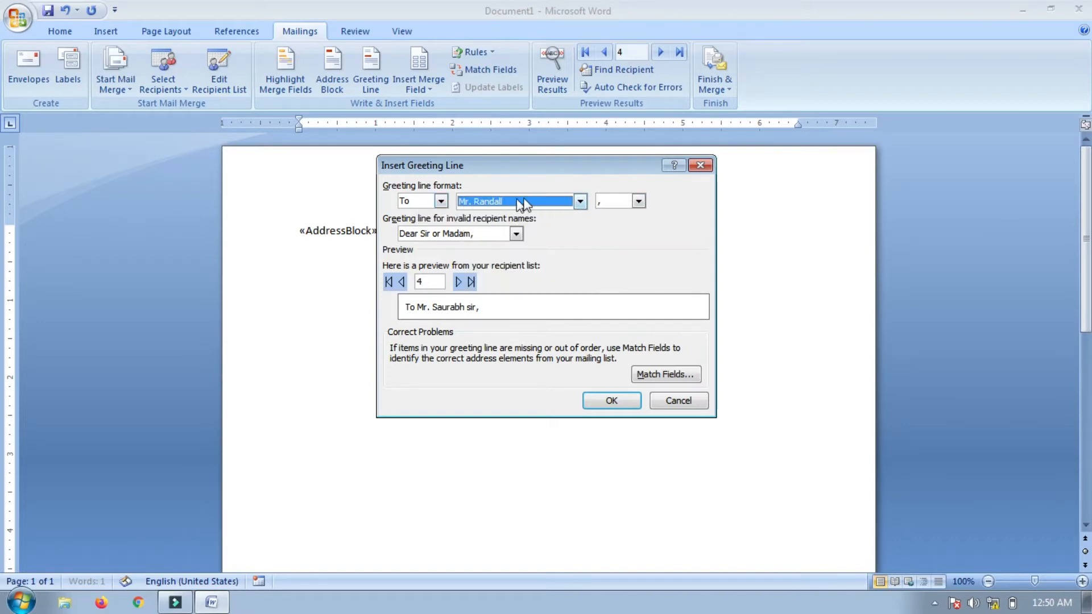
{"action": "left_click", "coordinate": [638, 201]}
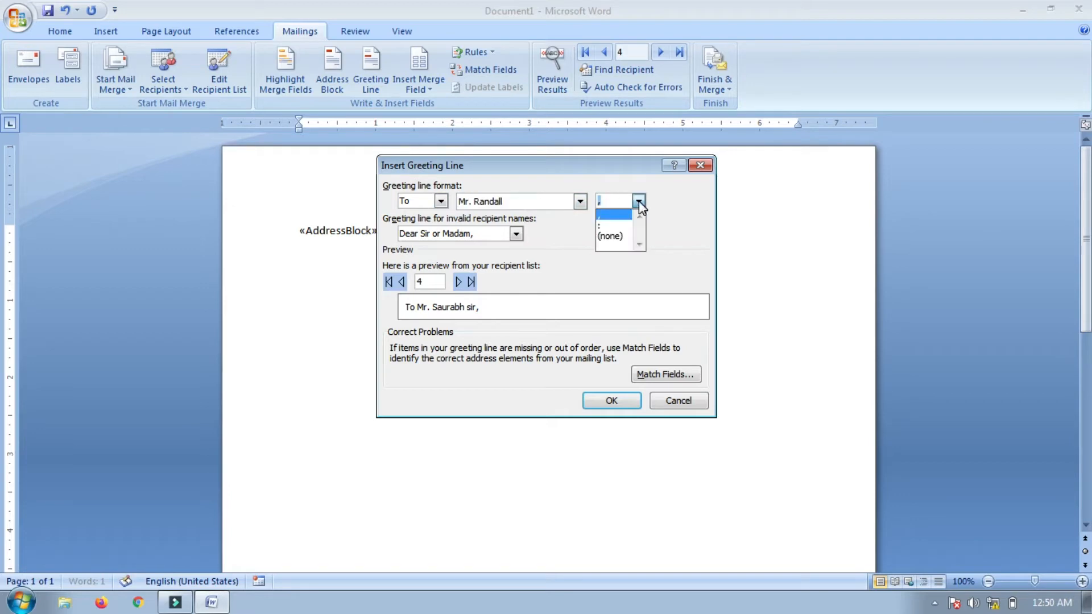
{"action": "left_click", "coordinate": [608, 219]}
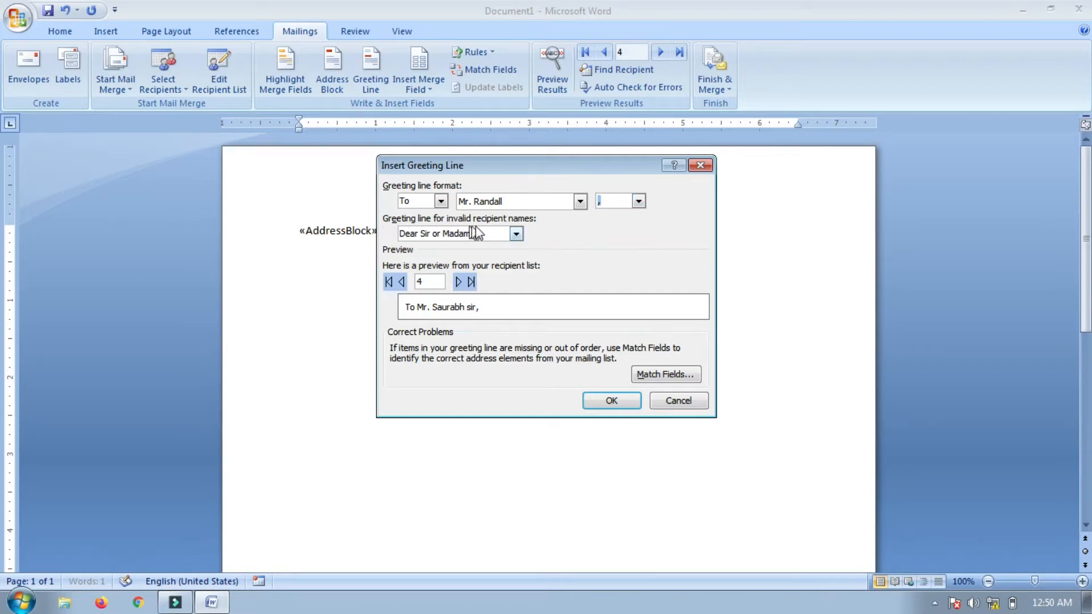
{"action": "left_click", "coordinate": [515, 233]}
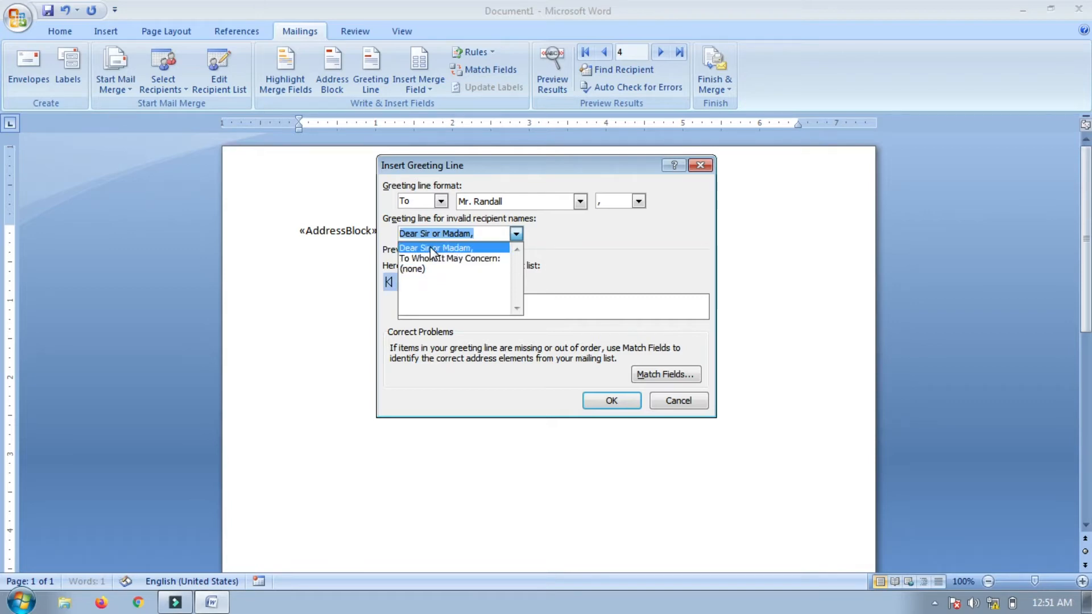
{"action": "left_click", "coordinate": [430, 247]}
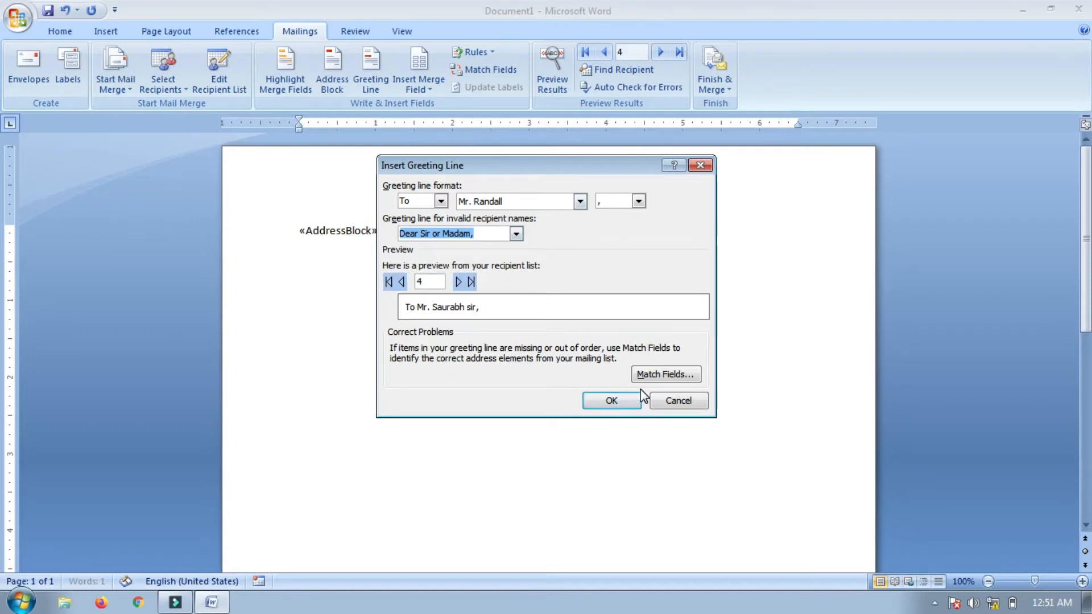
{"action": "left_click", "coordinate": [612, 401]}
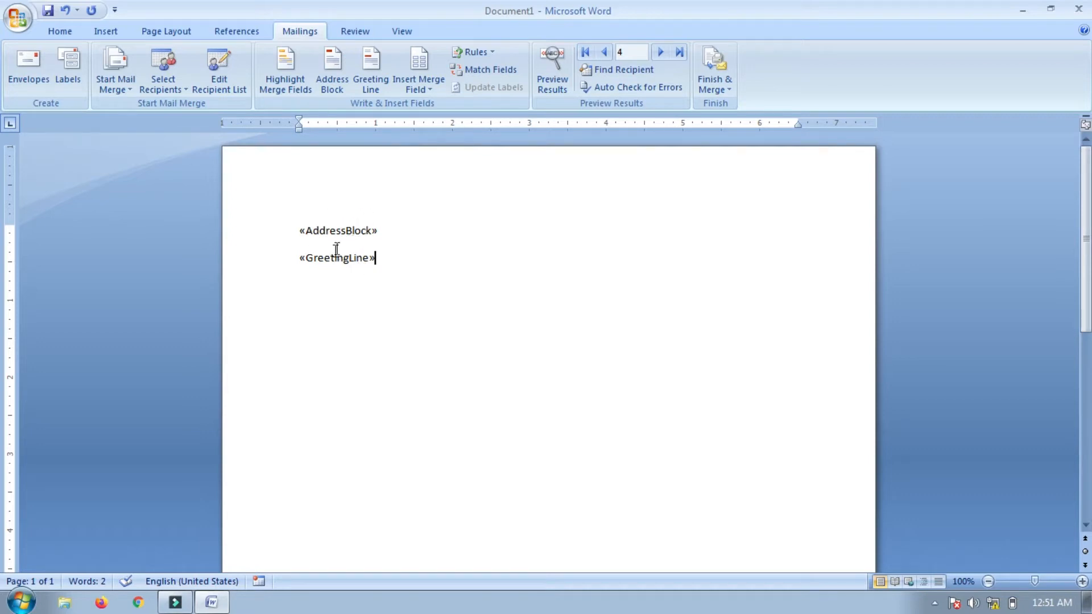
Preview recipient data, add an empty line below the greeting, then return to field codes
{"action": "left_click", "coordinate": [548, 76]}
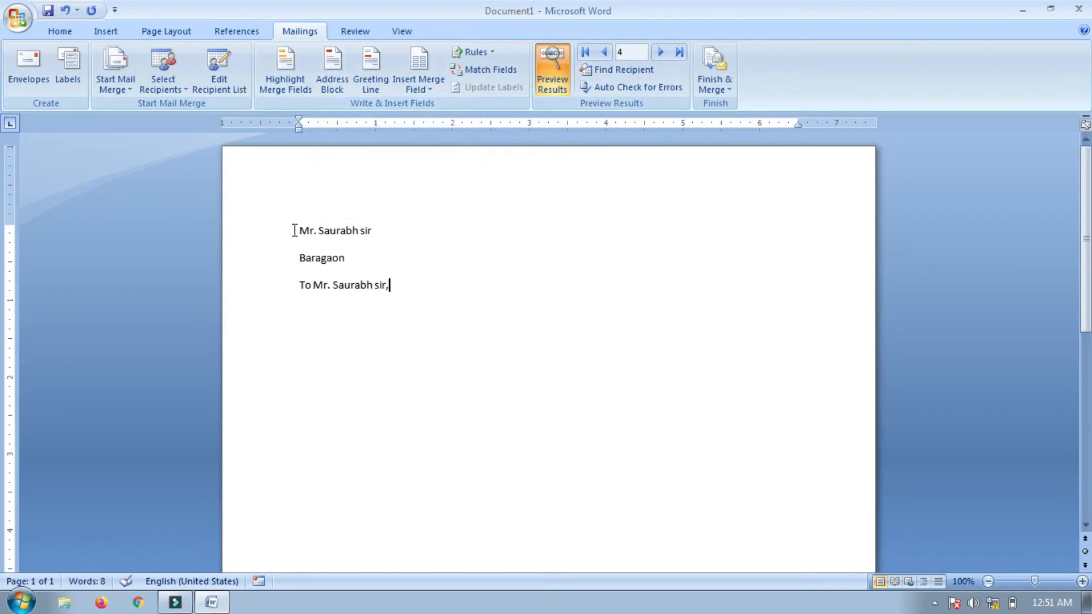
{"action": "mouse_move", "coordinate": [293, 229]}
{"action": "left_mouse_down"}
{"action": "mouse_move", "coordinate": [334, 229]}
{"action": "mouse_move", "coordinate": [346, 263]}
{"action": "left_mouse_up"}
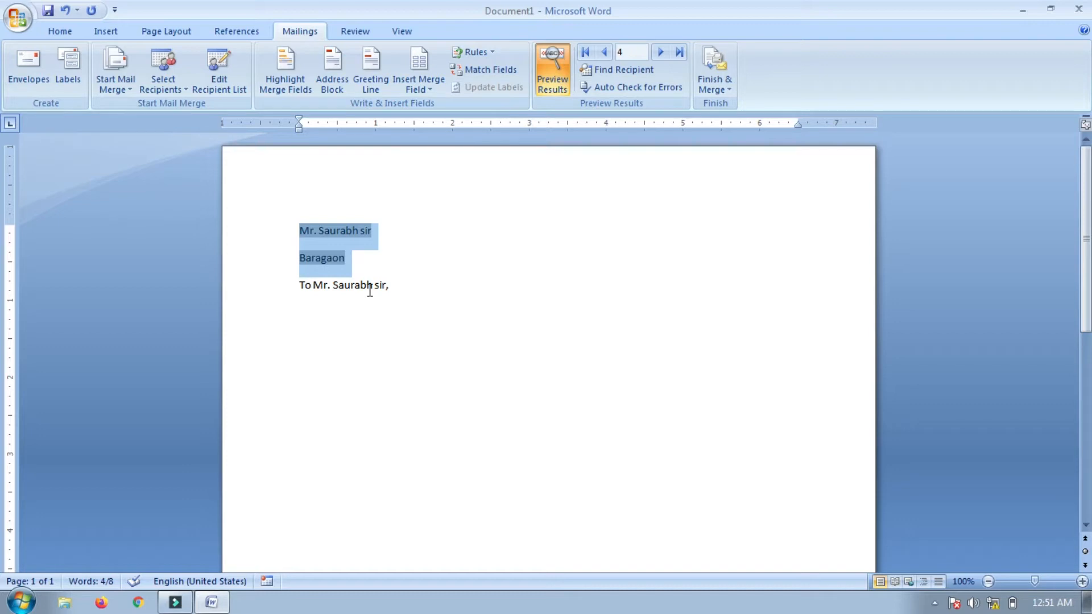
{"action": "left_click", "coordinate": [413, 324]}
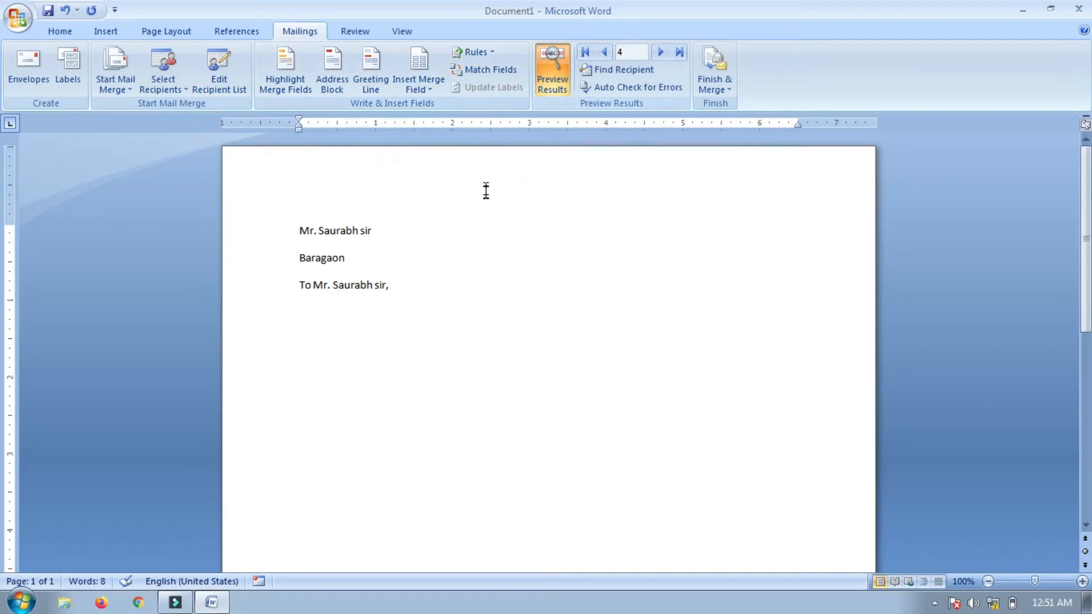
{"action": "key", "text": "Return"}
{"action": "left_click", "coordinate": [552, 71]}
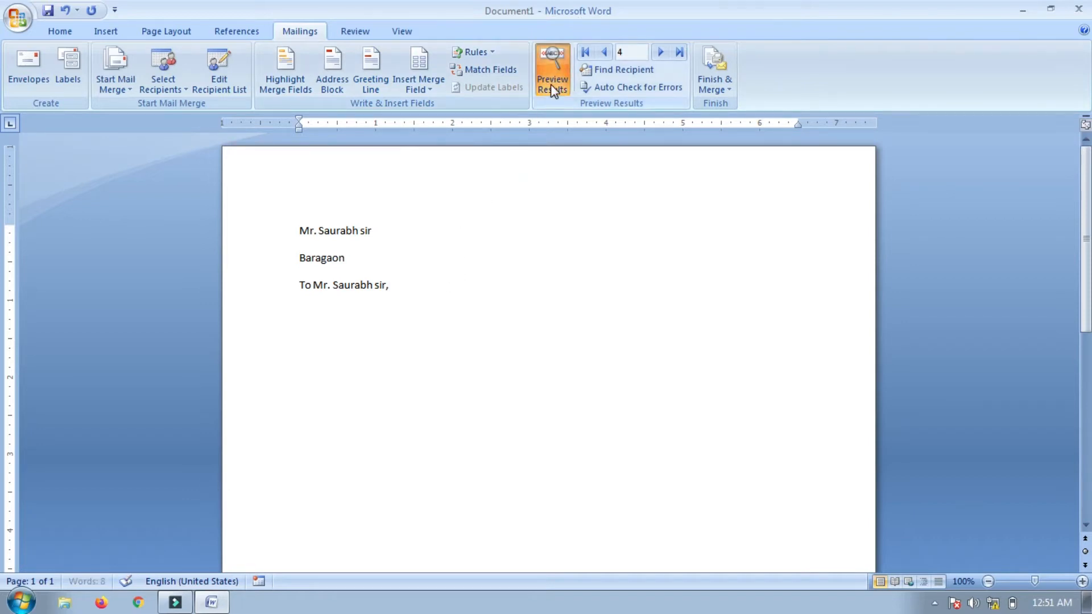
Insert «Sr_no» on its own line, then «Title» and «Name» on the next line
{"action": "left_click", "coordinate": [434, 90]}
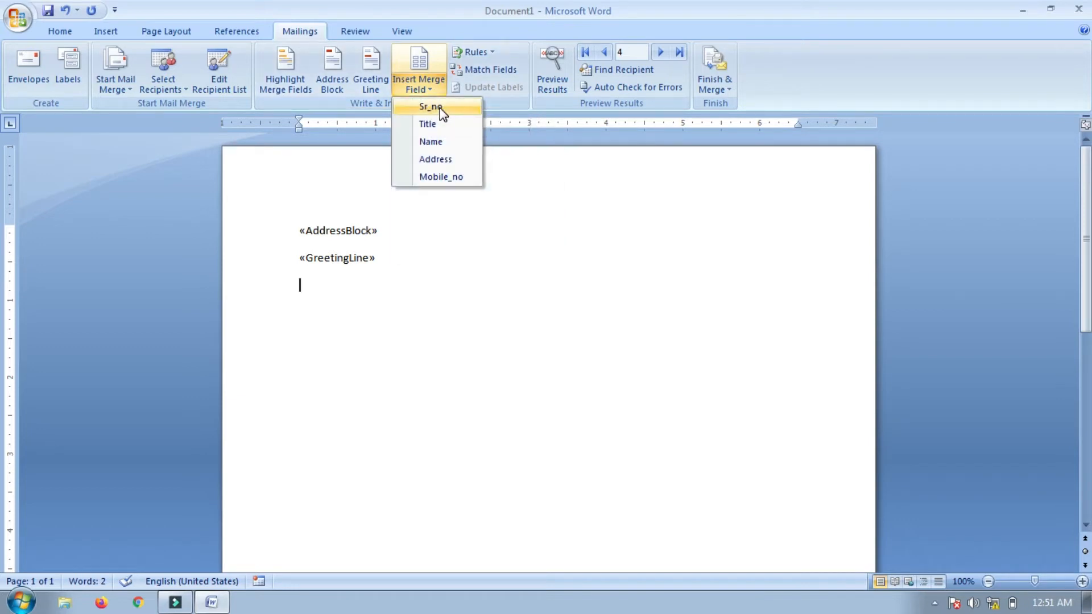
{"action": "left_click", "coordinate": [444, 108]}
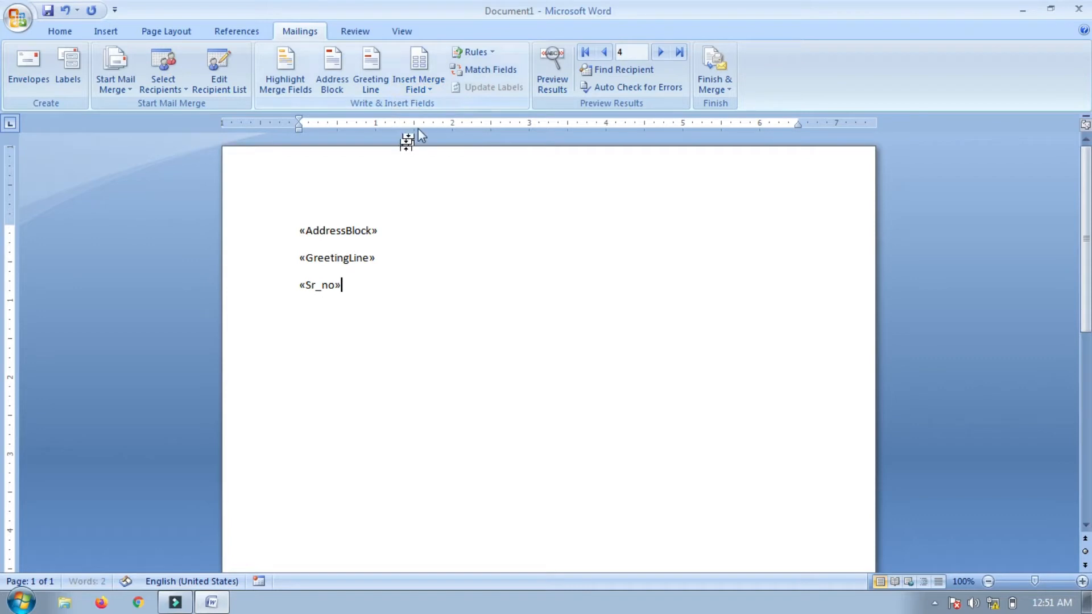
{"action": "key", "text": "Return"}
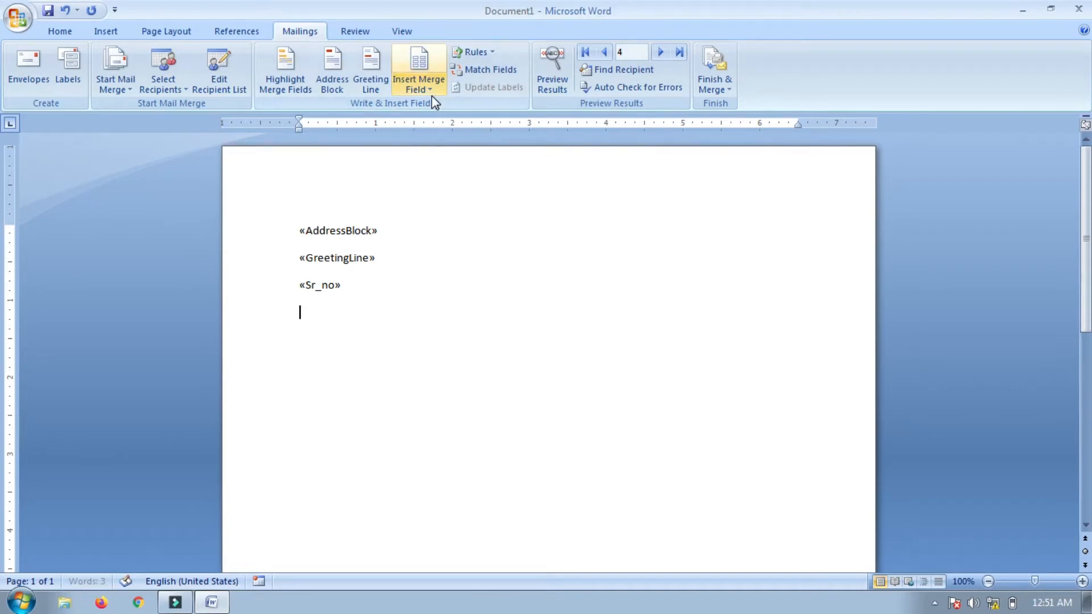
{"action": "left_click", "coordinate": [430, 90]}
{"action": "left_click", "coordinate": [438, 125]}
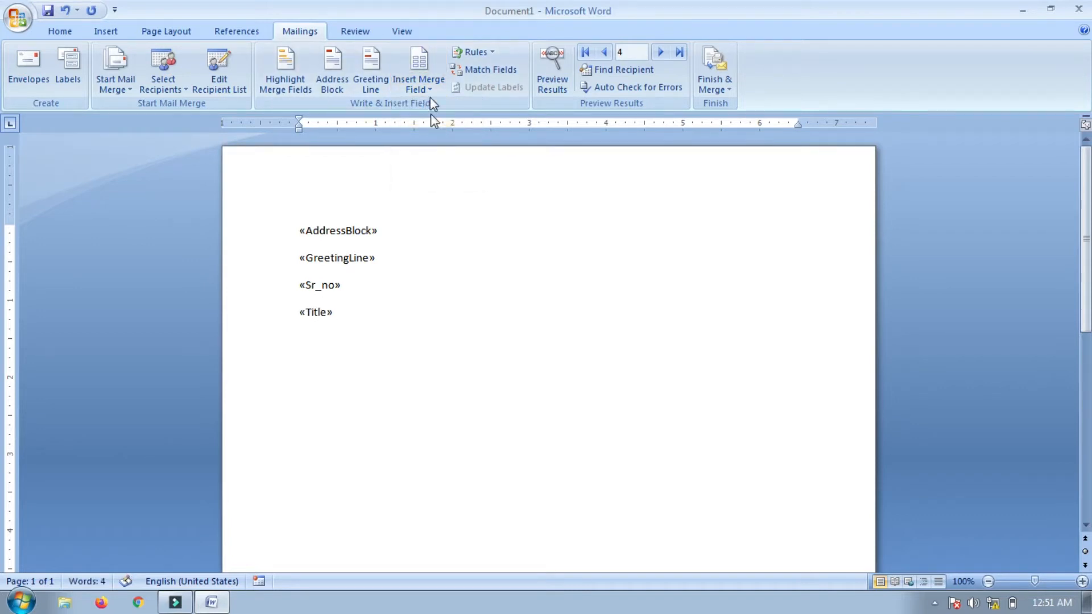
{"action": "left_click", "coordinate": [429, 89]}
{"action": "left_click", "coordinate": [439, 142]}
Add «Address» and «Mobile_no» on separate lines and turn on merge-field highlighting
{"action": "key", "text": "Return"}
{"action": "left_click", "coordinate": [425, 90]}
{"action": "left_click", "coordinate": [435, 160]}
{"action": "key", "text": "Return"}
{"action": "left_click", "coordinate": [425, 90]}
{"action": "left_click", "coordinate": [438, 176]}
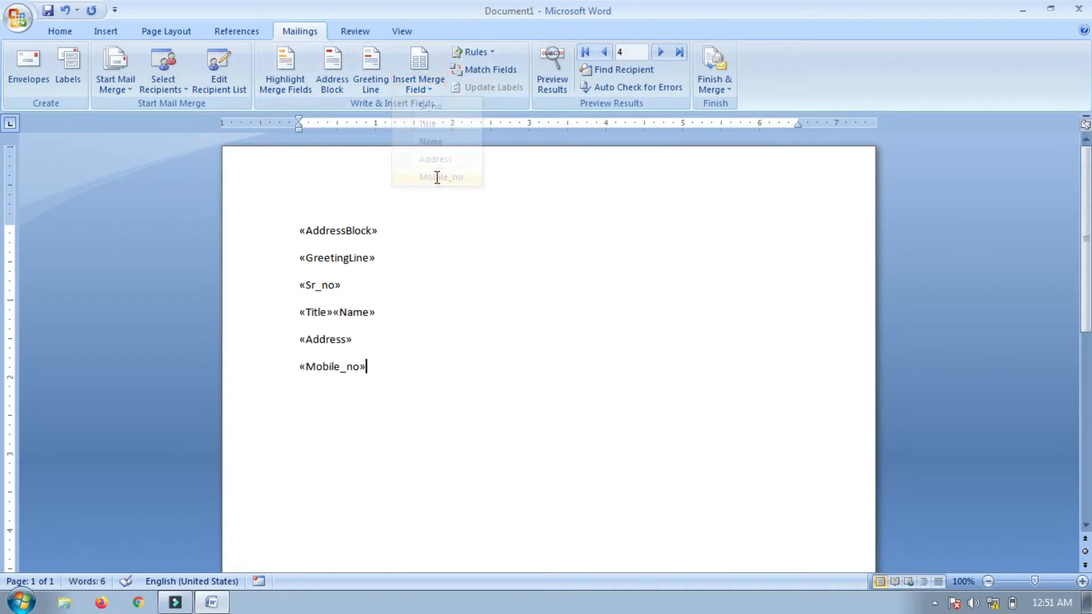
{"action": "key", "text": "Return"}
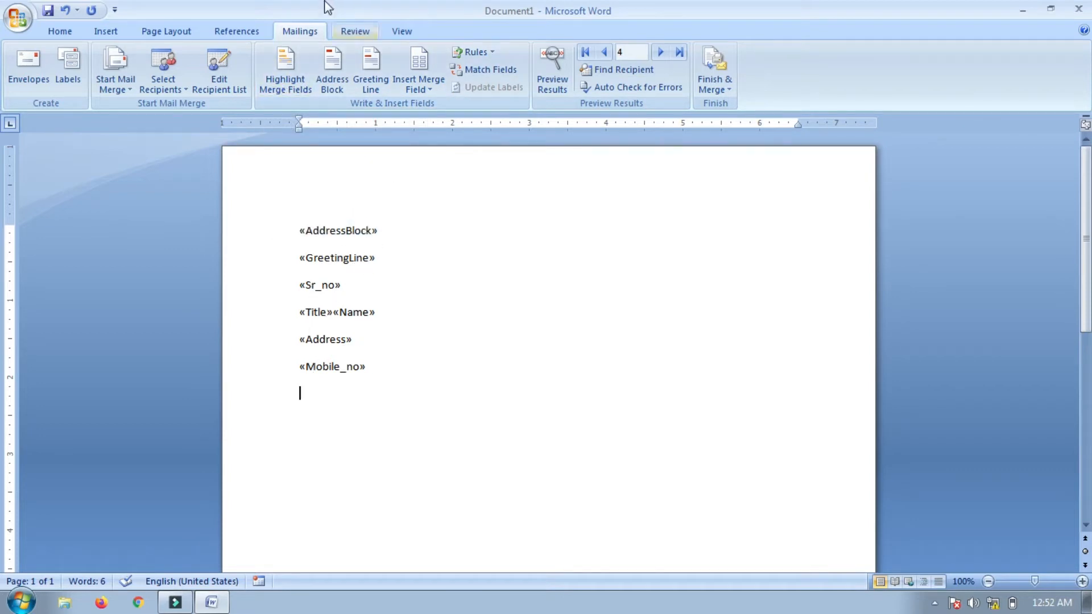
{"action": "left_click", "coordinate": [287, 88]}
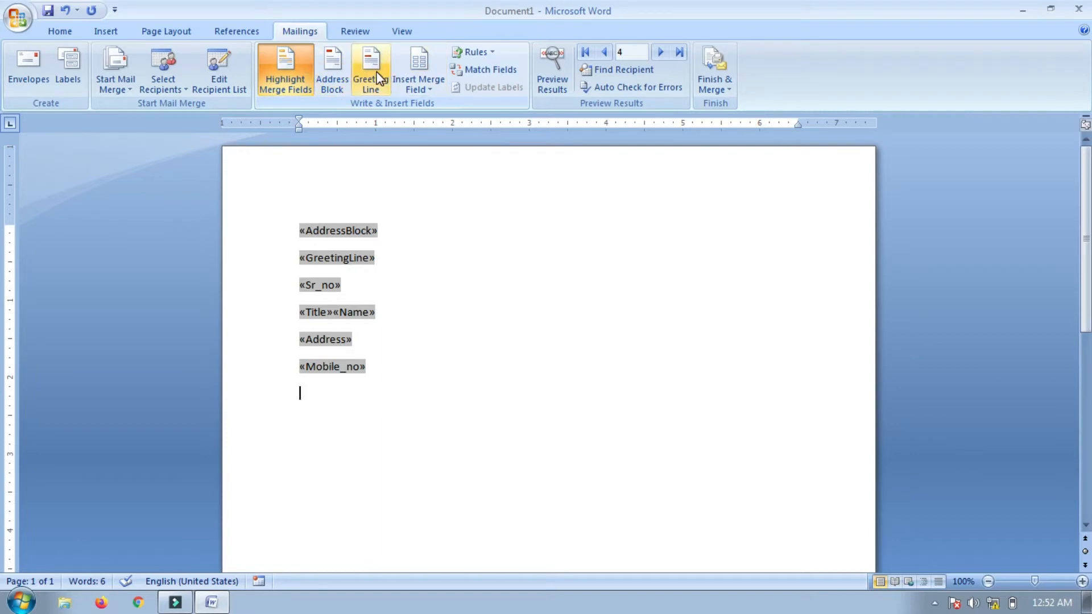
Generate three sample paragraphs with =rand() on a new line below «Mobile_no»
{"action": "key", "text": "Return"}
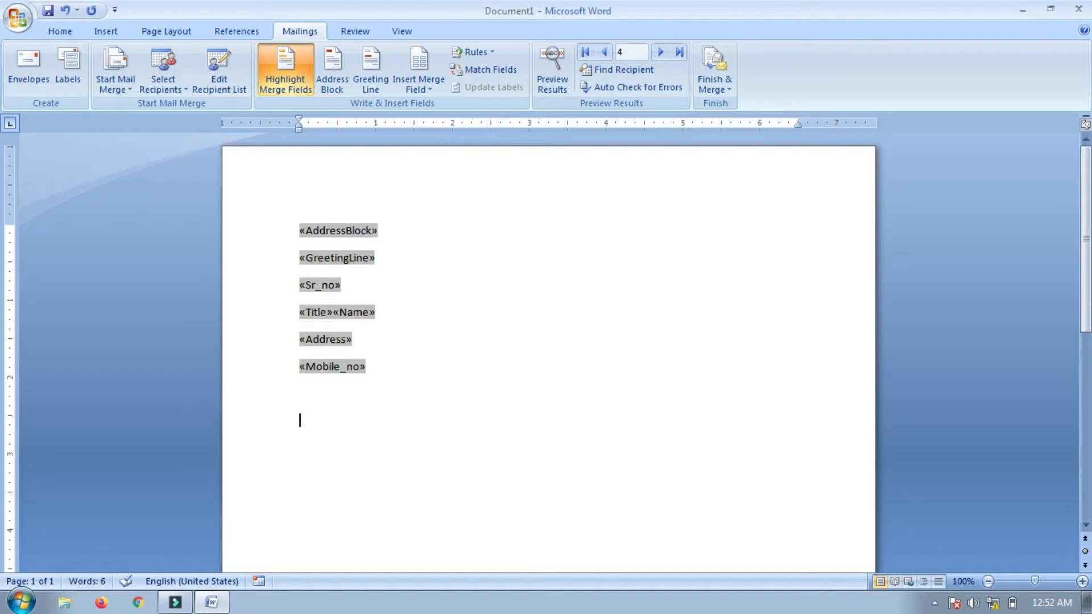
{"action": "type", "text": "=rand()"}
{"action": "key", "text": "Return"}
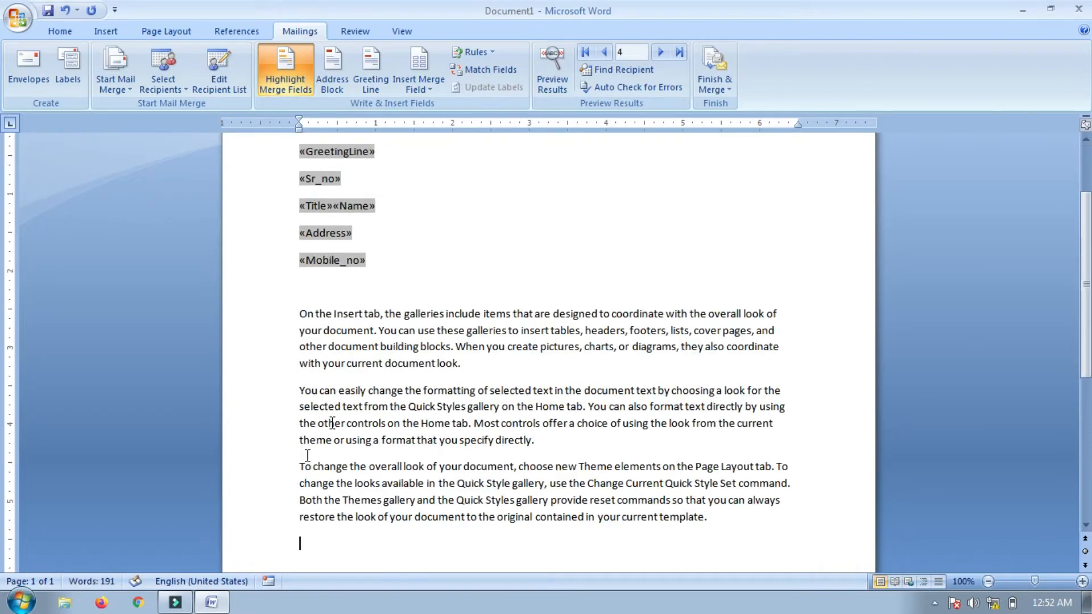
{"action": "left_click_drag", "start_coordinate": [1086, 277], "coordinate": [1085, 250]}
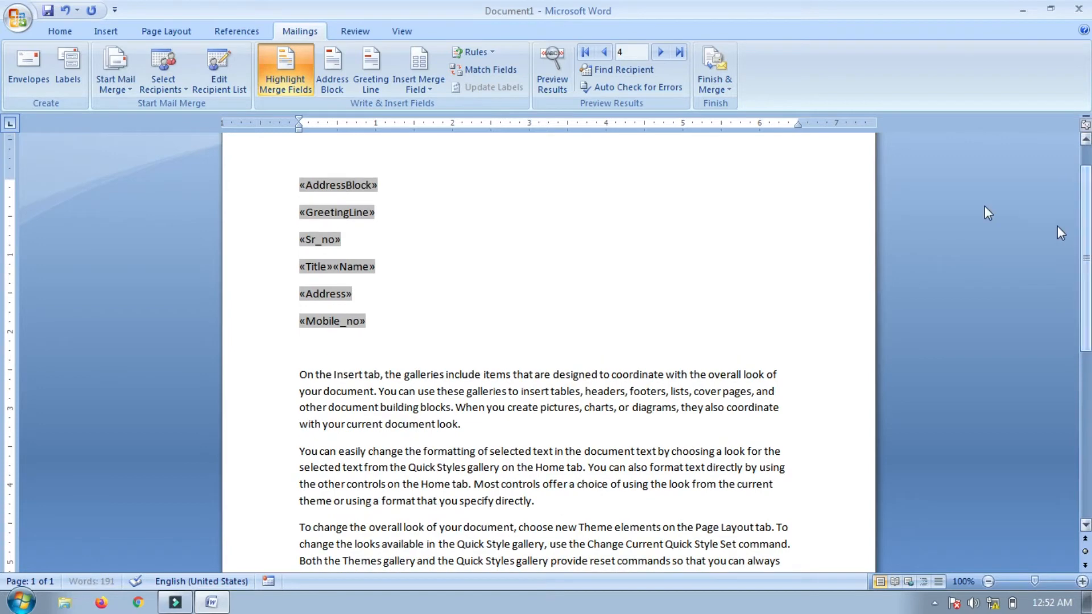
Insert an Ask field with bookmark 'hello', prompt 'Age institute' and a default phone number
{"action": "left_click", "coordinate": [484, 53]}
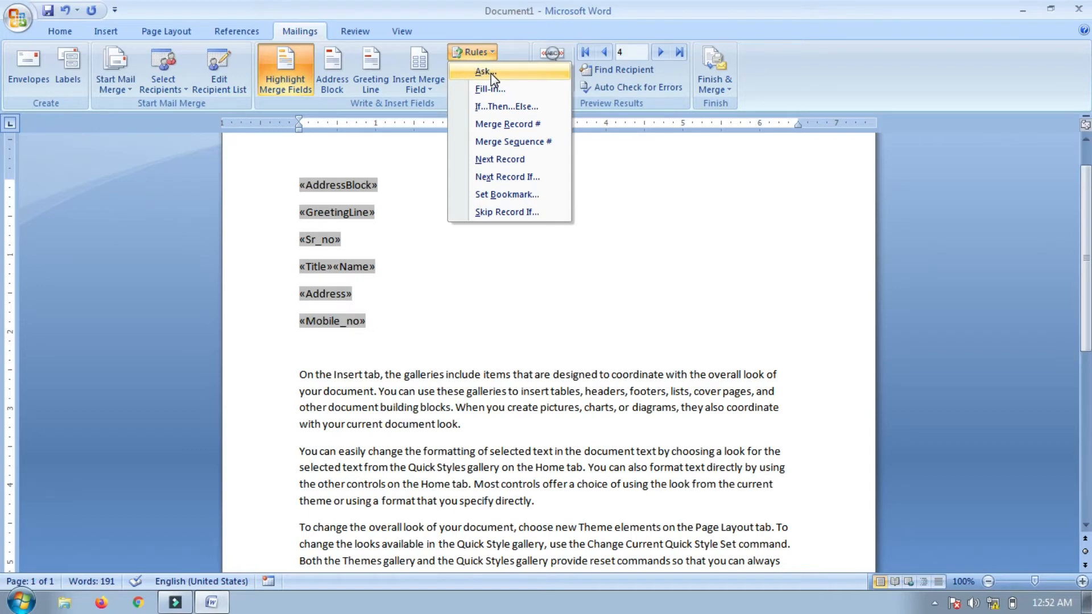
{"action": "left_click", "coordinate": [490, 73]}
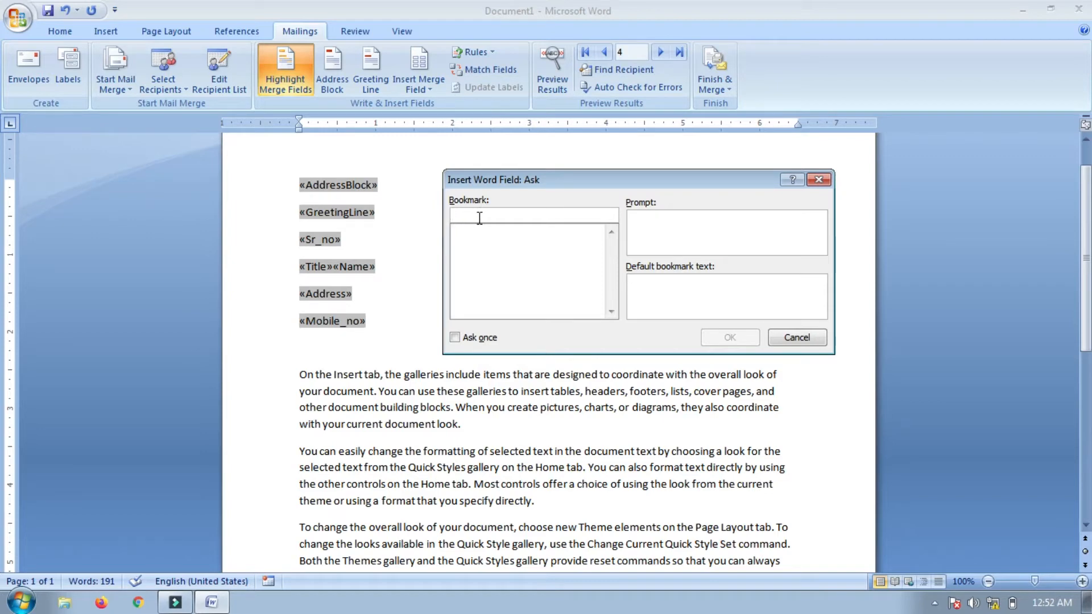
{"action": "type", "text": "hello"}
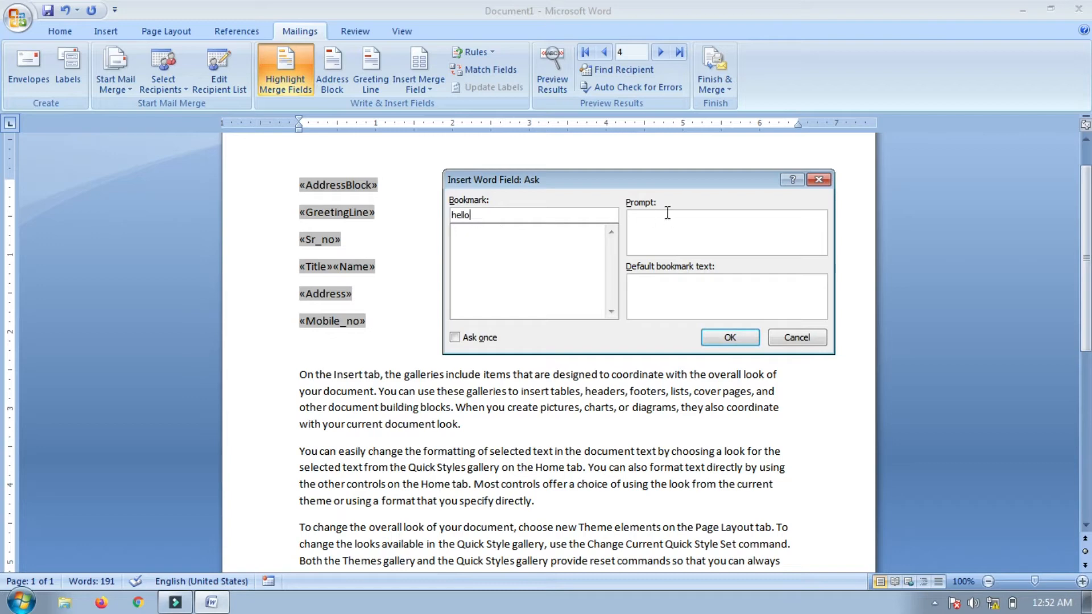
{"action": "left_click", "coordinate": [667, 213]}
{"action": "left_click", "coordinate": [661, 288]}
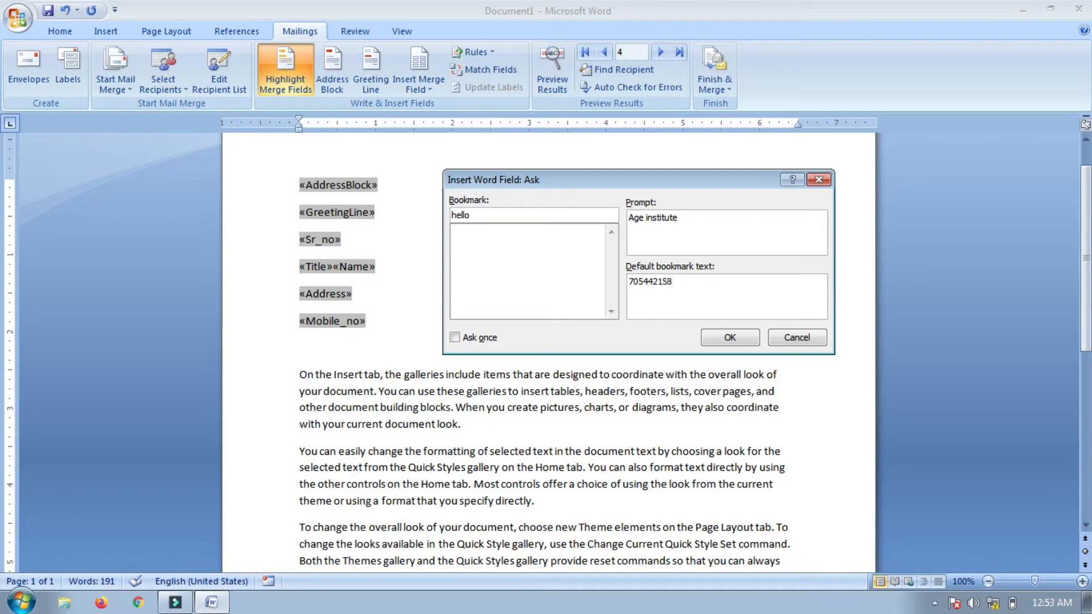
{"action": "left_click", "coordinate": [730, 338]}
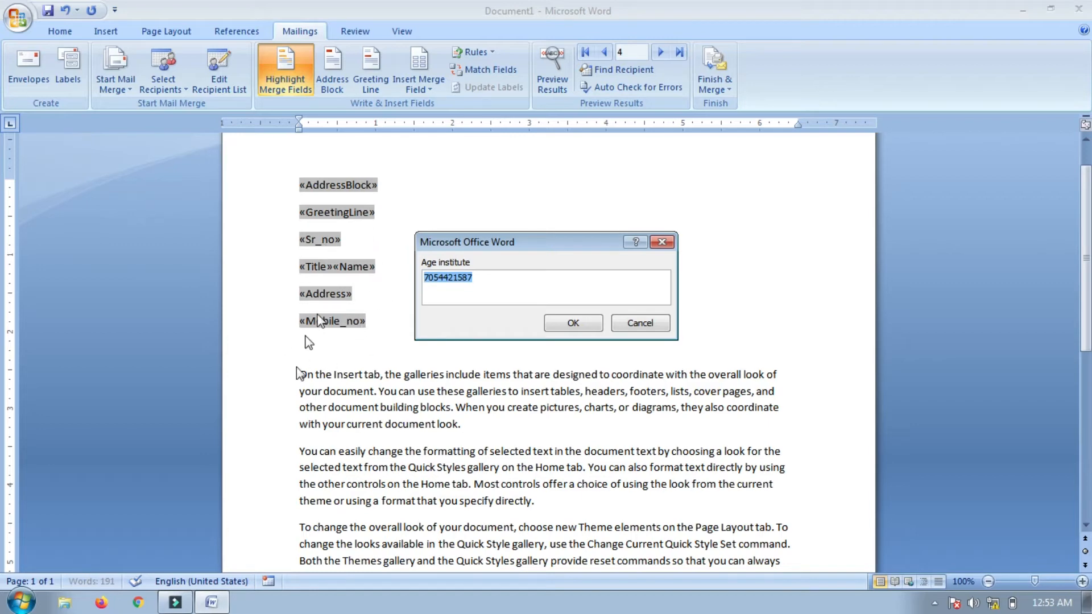
{"action": "left_click", "coordinate": [572, 324]}
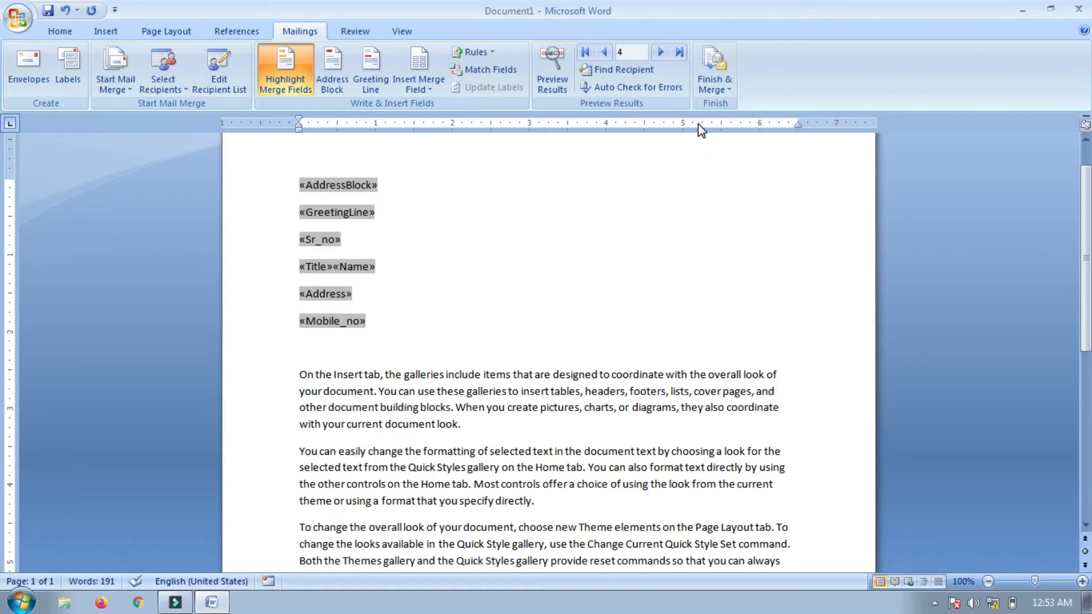
Merge all records into a new document, accepting the default answer at each Ask prompt
{"action": "left_click", "coordinate": [720, 85]}
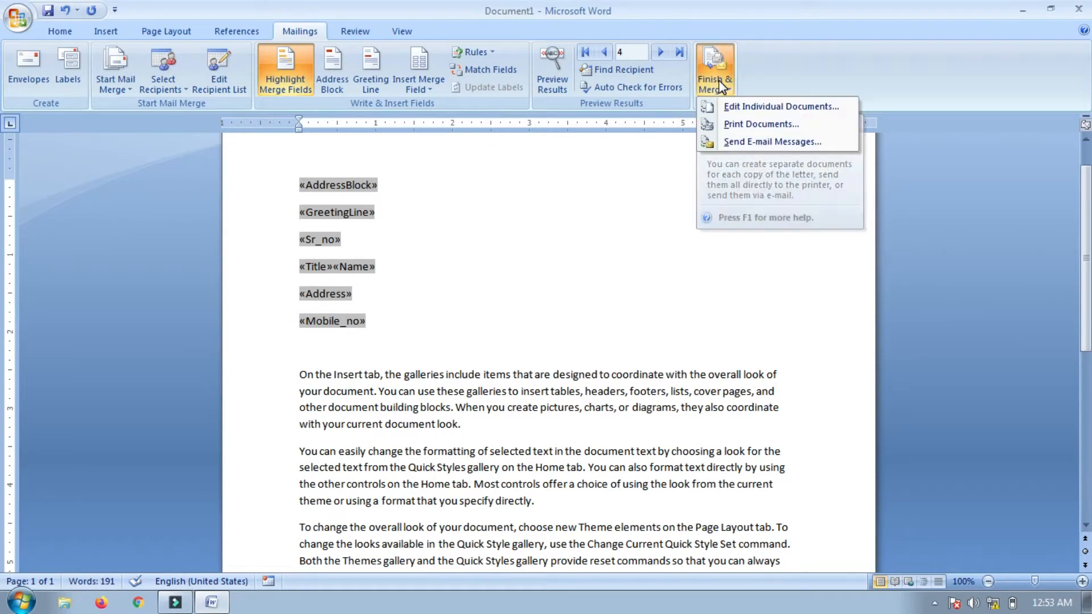
{"action": "left_click", "coordinate": [744, 108]}
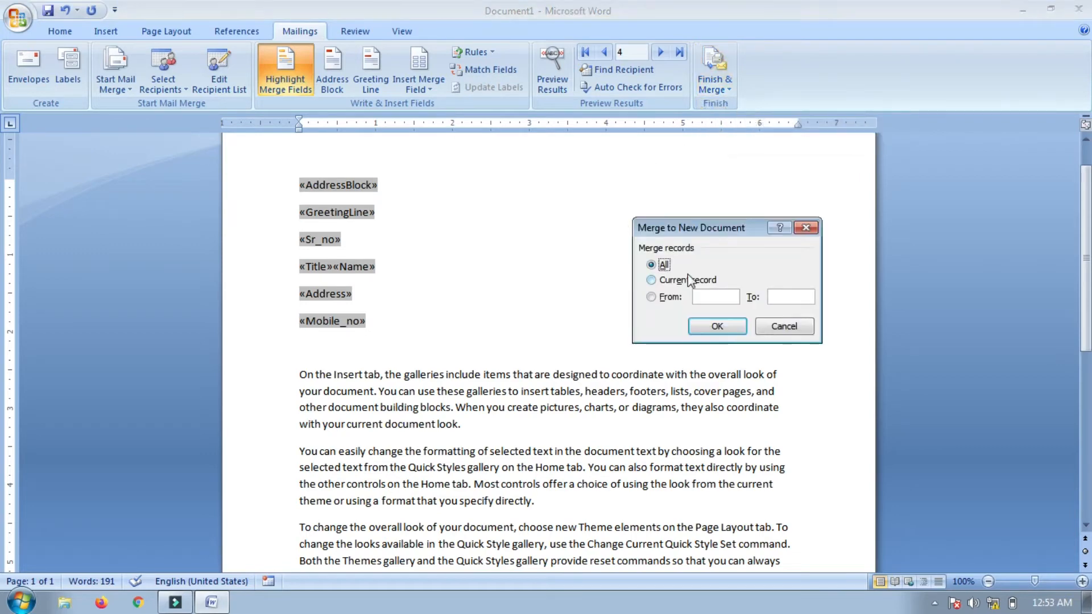
{"action": "left_click", "coordinate": [716, 326]}
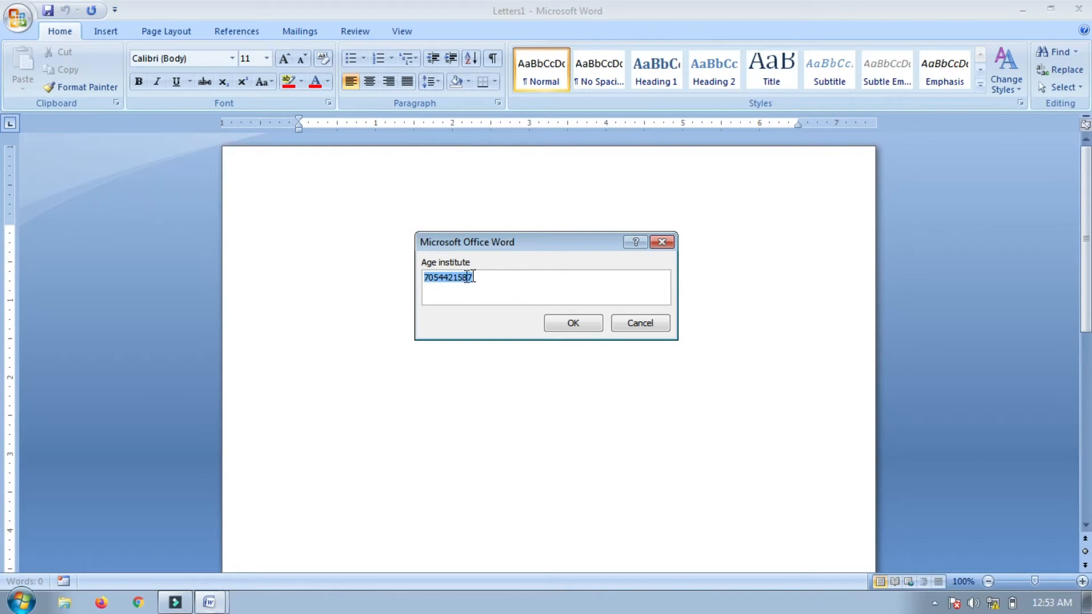
{"action": "left_click", "coordinate": [458, 287]}
{"action": "left_click", "coordinate": [580, 327]}
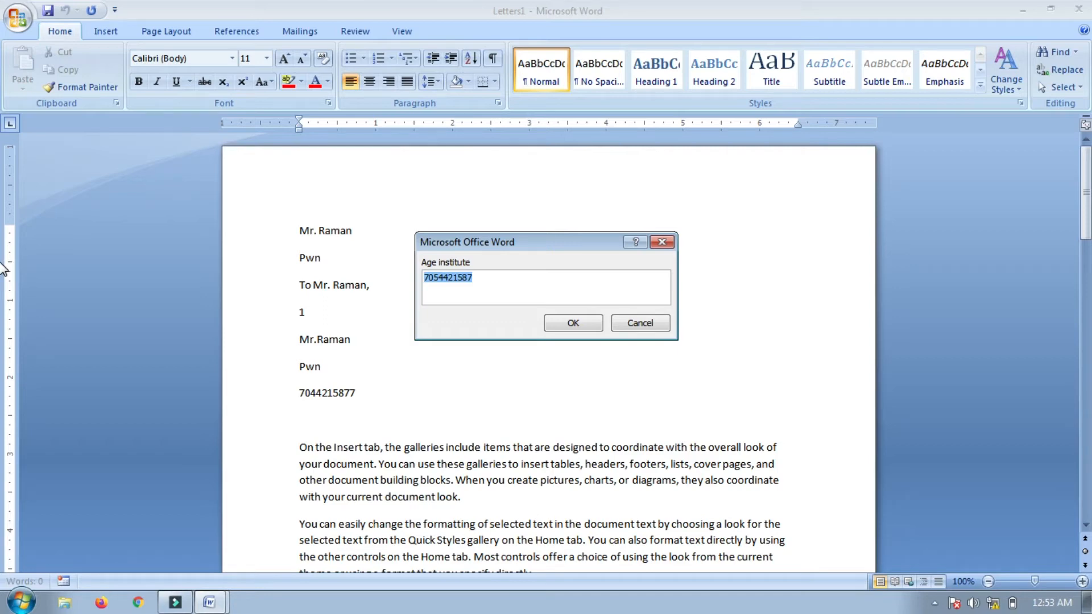
{"action": "left_click", "coordinate": [573, 323]}
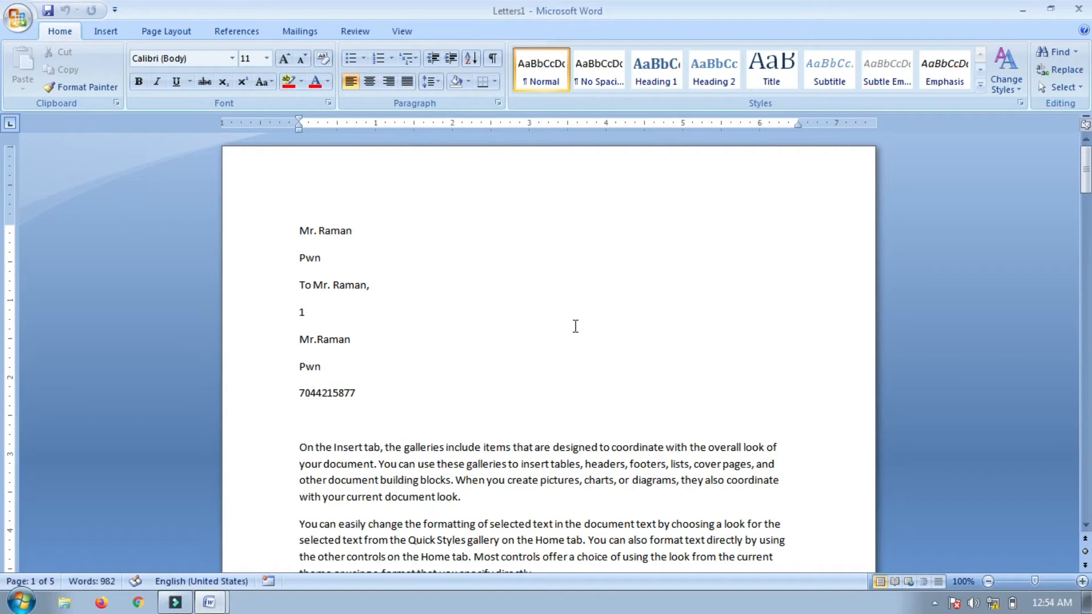
Close the merged Letters1 document without saving it
{"action": "left_click_drag", "start_coordinate": [1086, 174], "coordinate": [1087, 57]}
{"action": "left_click", "coordinate": [210, 603]}
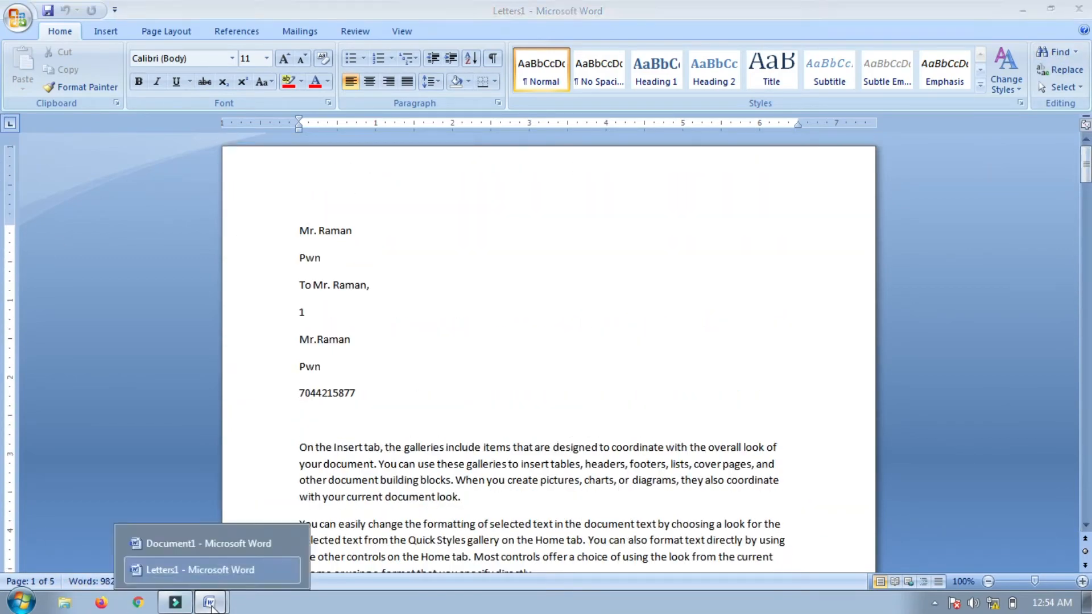
{"action": "left_click", "coordinate": [296, 568]}
{"action": "left_click", "coordinate": [211, 604]}
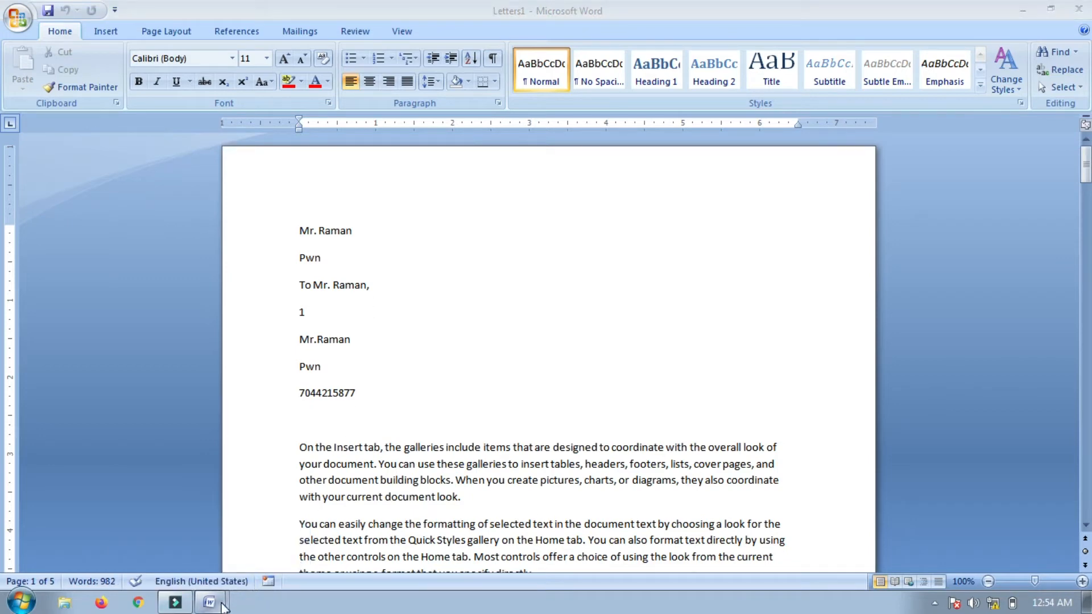
{"action": "left_click", "coordinate": [211, 602]}
{"action": "left_click", "coordinate": [289, 569]}
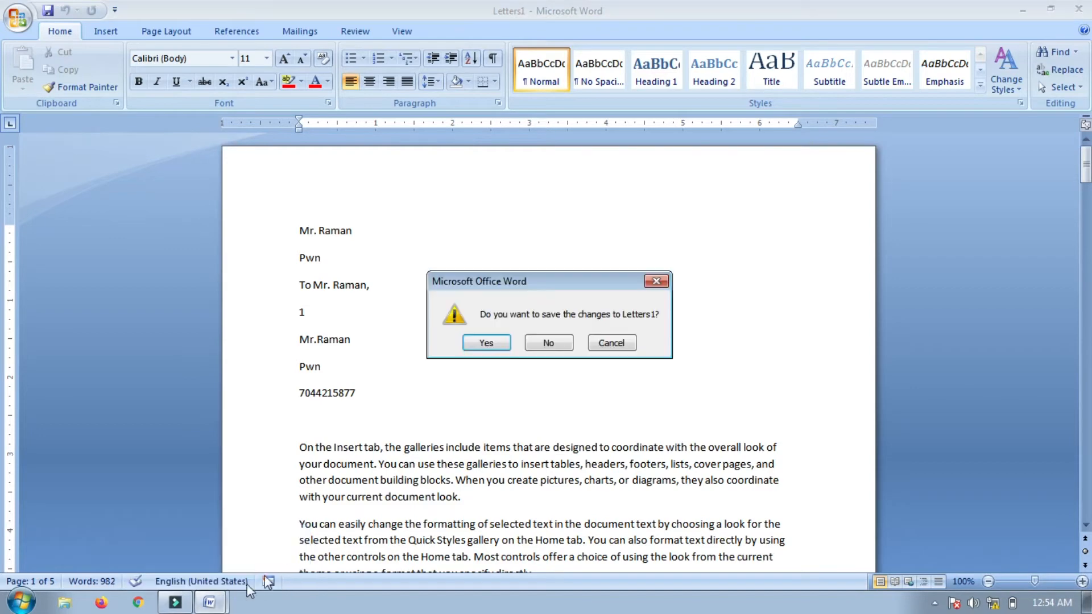
{"action": "left_click", "coordinate": [545, 344]}
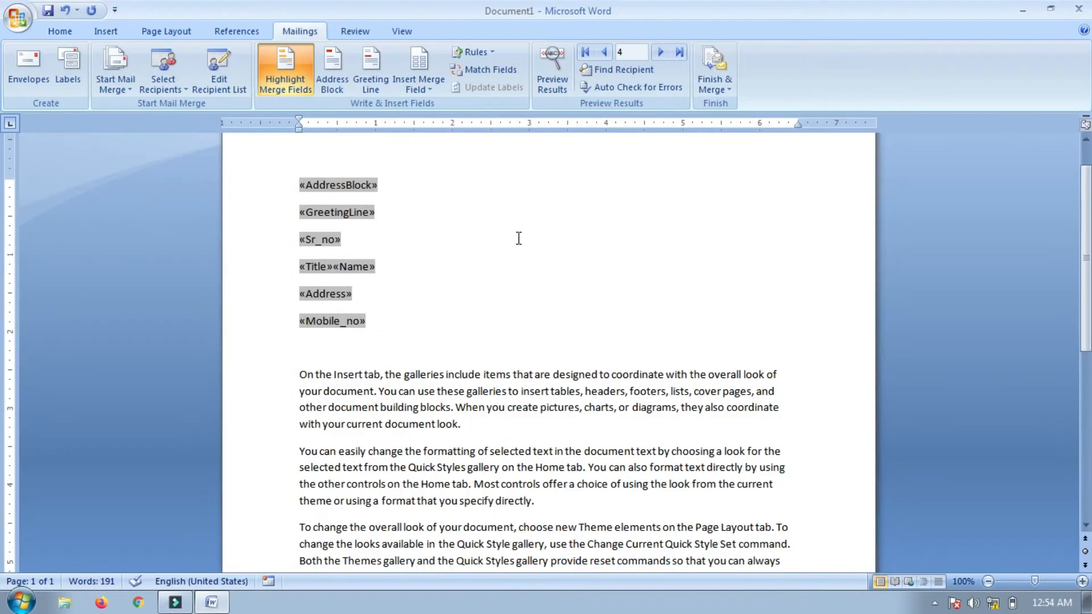
Insert a Fill-in field after 'look.' prompting 'hello' with default 'Hello world 2020'
{"action": "left_click", "coordinate": [474, 52]}
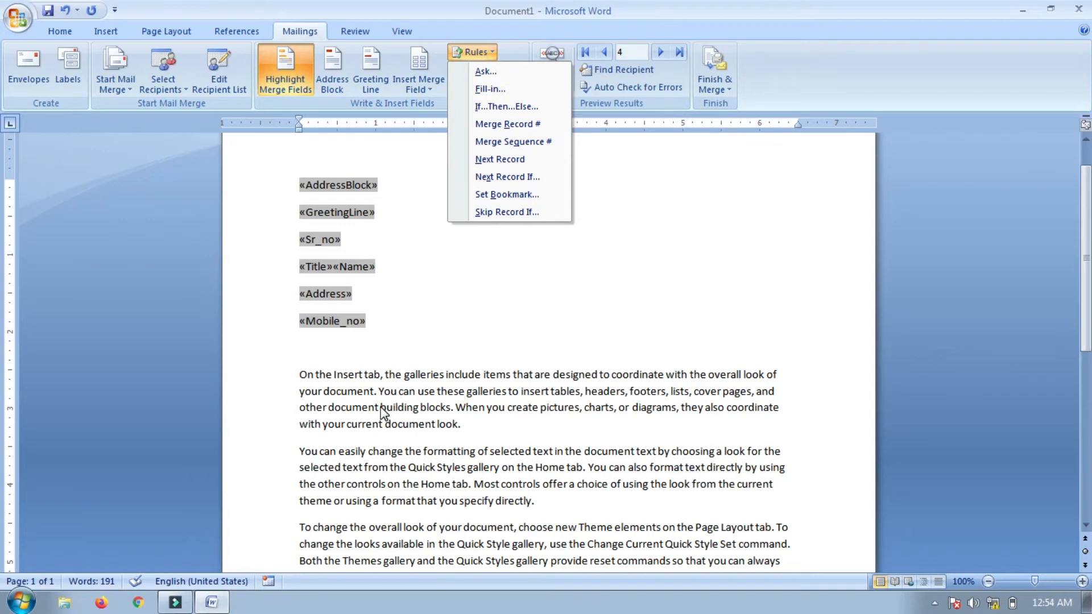
{"action": "left_click", "coordinate": [466, 425]}
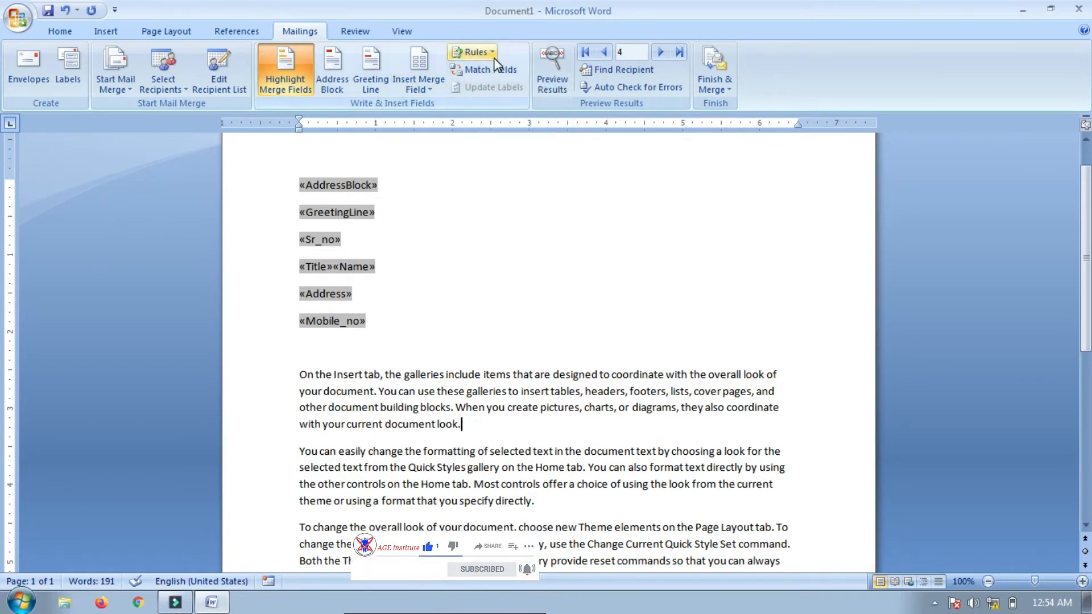
{"action": "left_click", "coordinate": [475, 52]}
{"action": "left_click", "coordinate": [500, 89]}
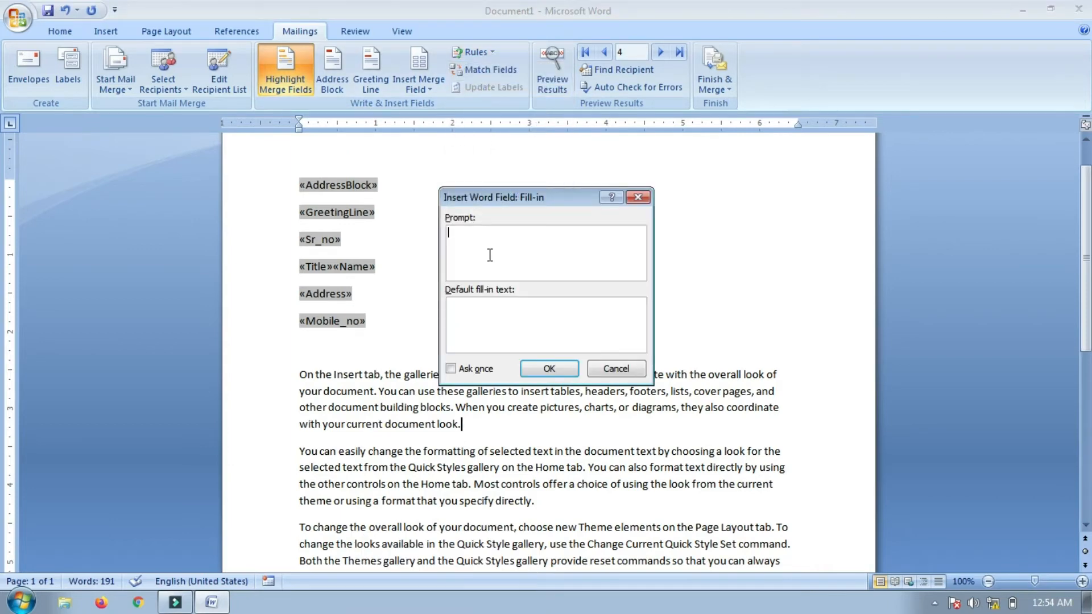
{"action": "type", "text": "hello"}
{"action": "left_click", "coordinate": [481, 324]}
{"action": "type", "text": "Hello world 2020"}
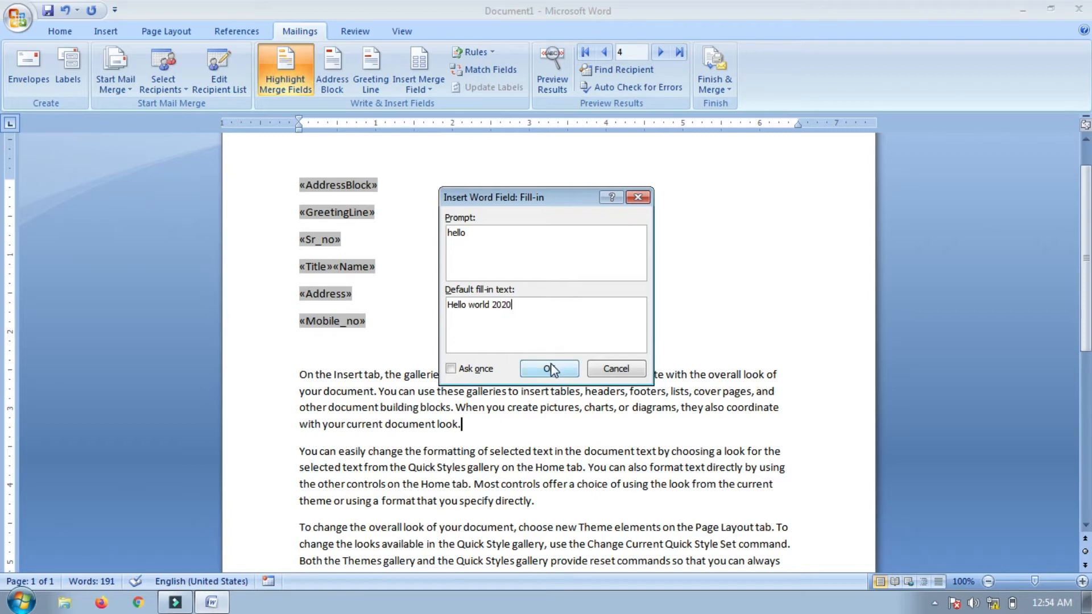
{"action": "left_click", "coordinate": [554, 370]}
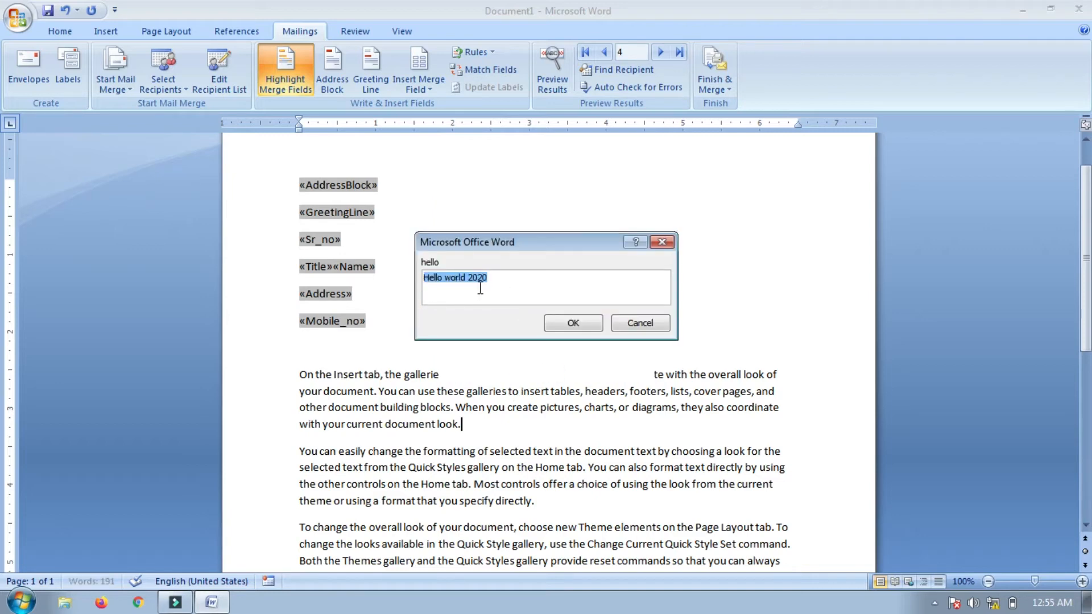
{"action": "left_click", "coordinate": [571, 323]}
Check the inserted text, then place the cursor on the empty line below «Mobile_no»
{"action": "left_click_drag", "start_coordinate": [462, 424], "coordinate": [550, 425]}
{"action": "left_click", "coordinate": [519, 424]}
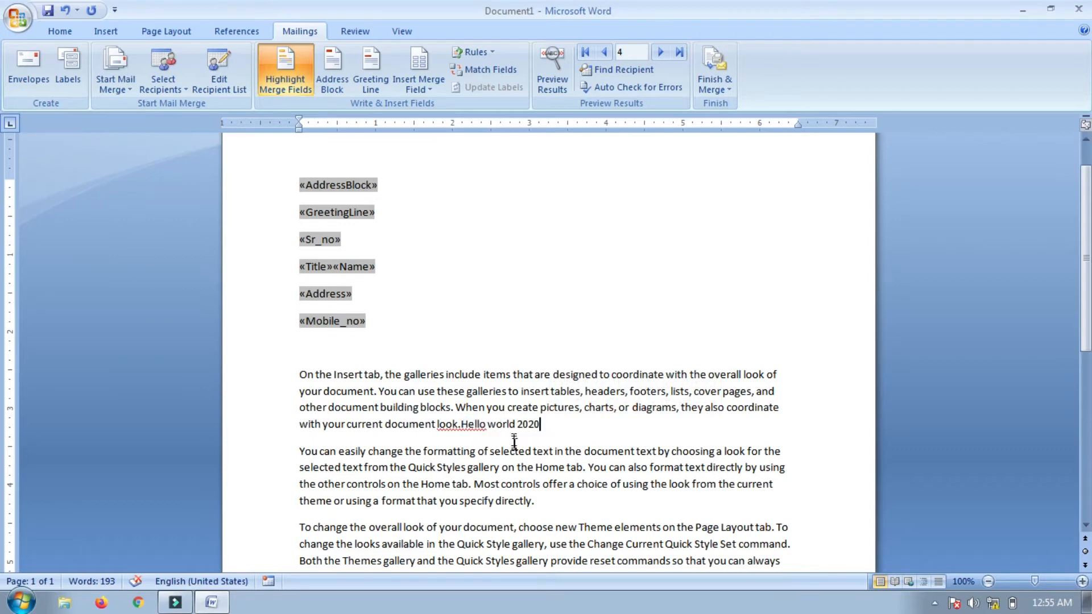
{"action": "left_click", "coordinate": [327, 353]}
{"action": "left_click", "coordinate": [489, 54]}
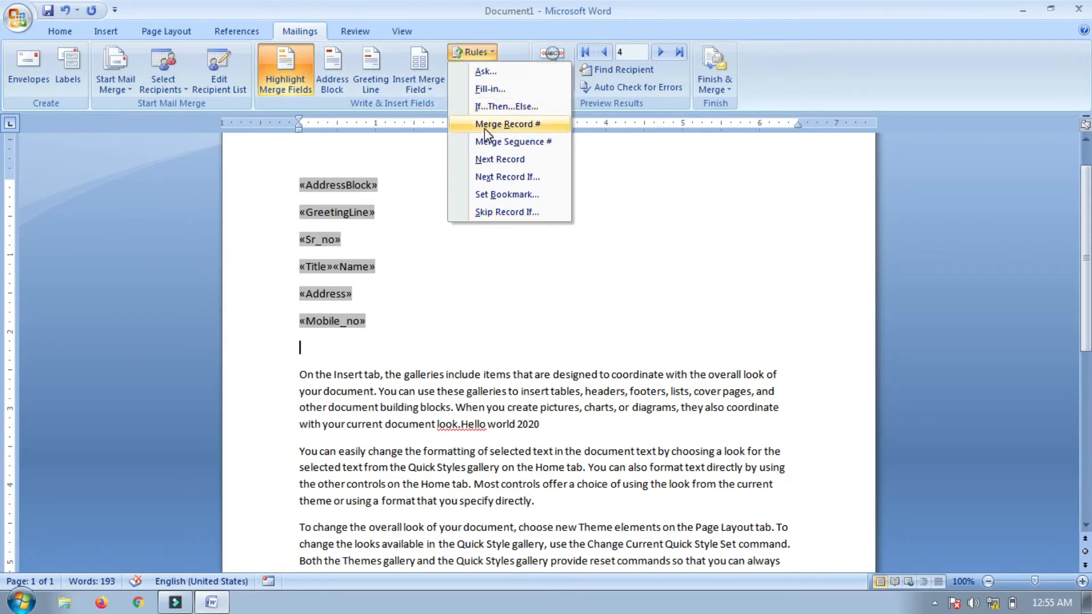
{"action": "left_click", "coordinate": [313, 348]}
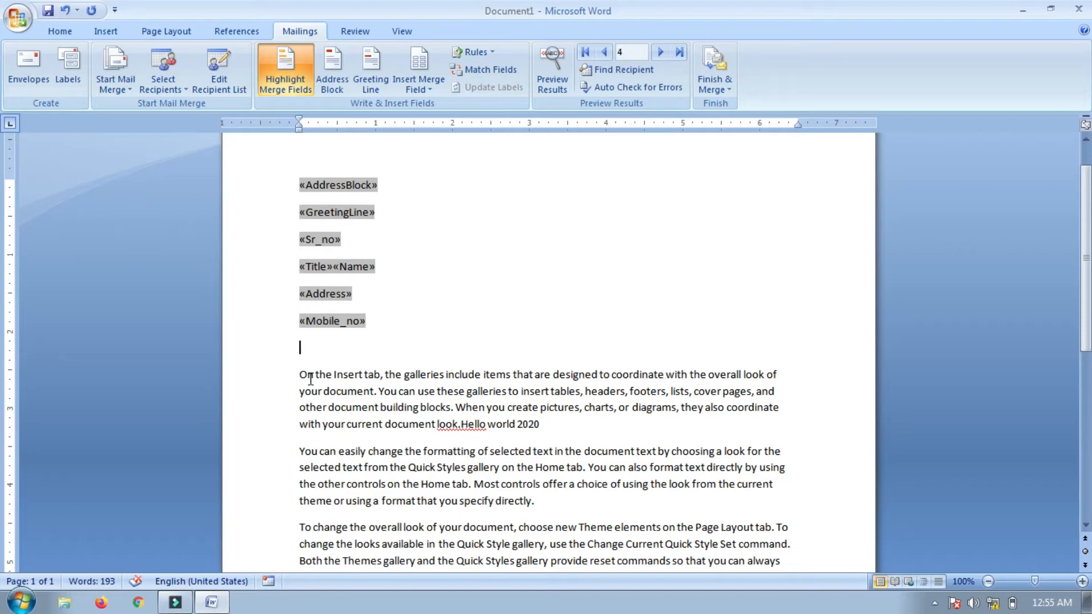
{"action": "left_click", "coordinate": [308, 348]}
{"action": "type", "text": "j"}
{"action": "key", "text": "BackSpace"}
{"action": "type", "text": "Hello"}
{"action": "left_click", "coordinate": [489, 53]}
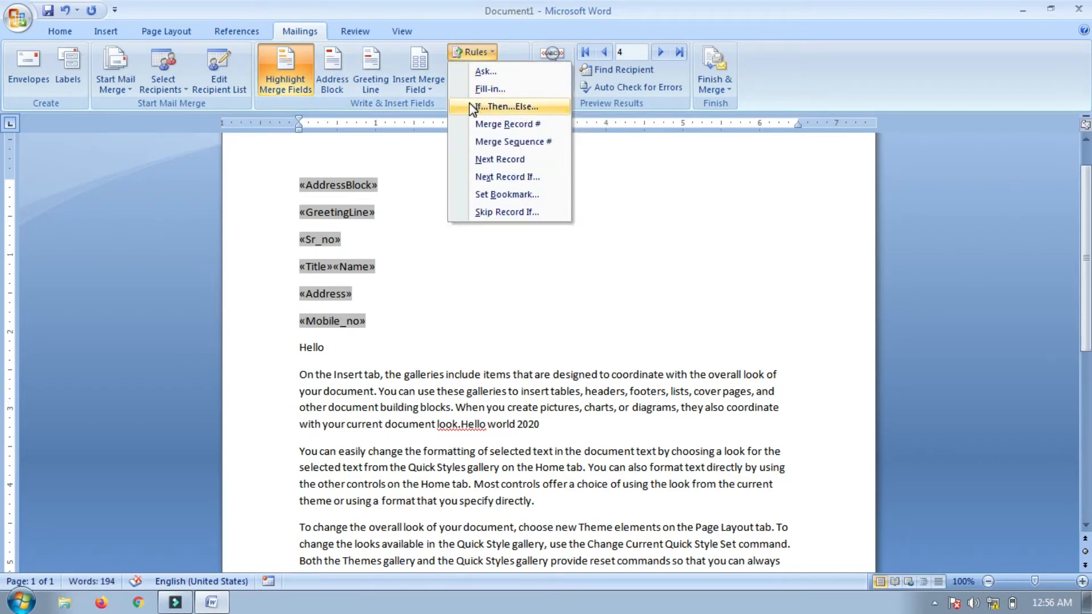
{"action": "left_click", "coordinate": [494, 107]}
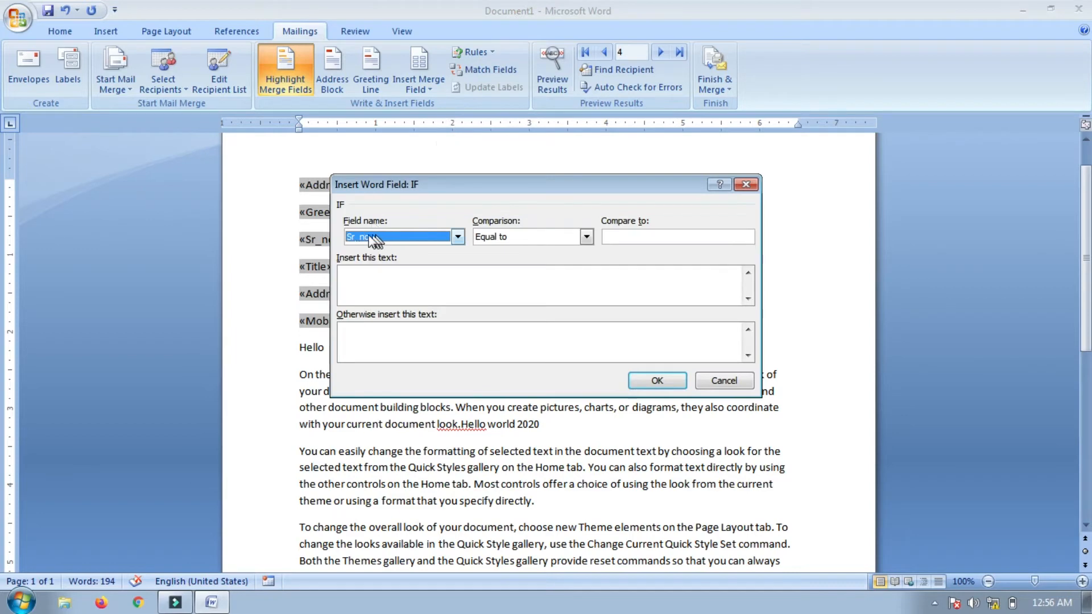
{"action": "left_click", "coordinate": [457, 238]}
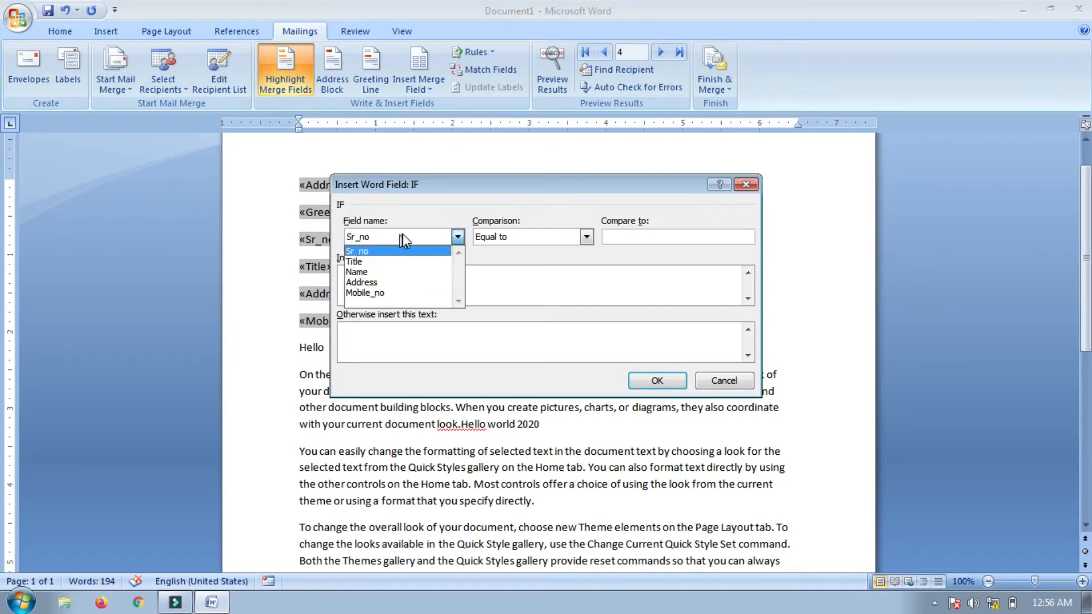
{"action": "left_click", "coordinate": [379, 196]}
{"action": "left_click_drag", "start_coordinate": [398, 179], "coordinate": [370, 221]}
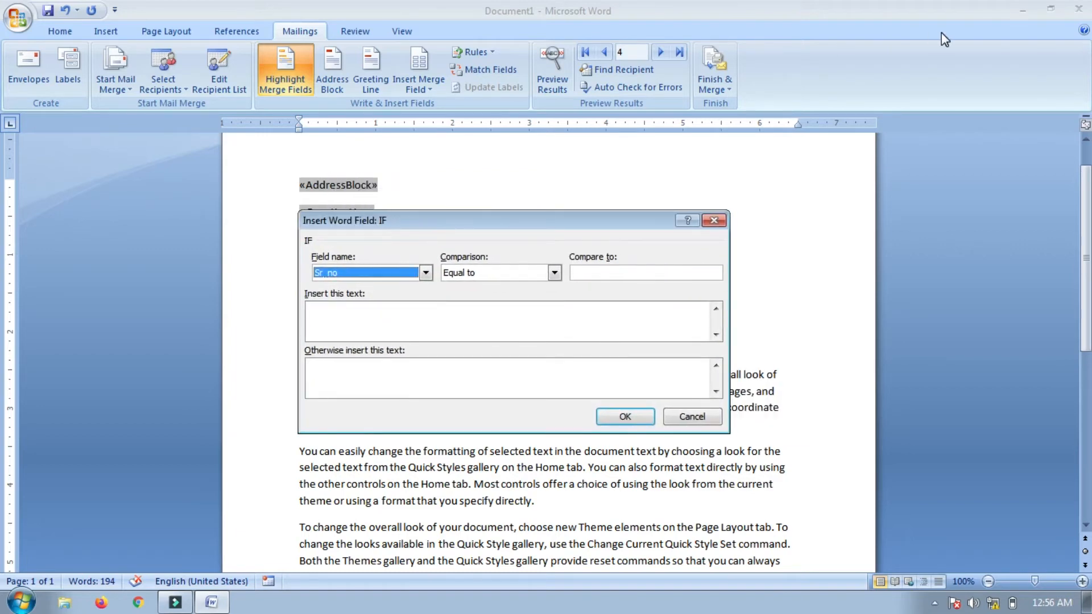
{"action": "left_click", "coordinate": [712, 220]}
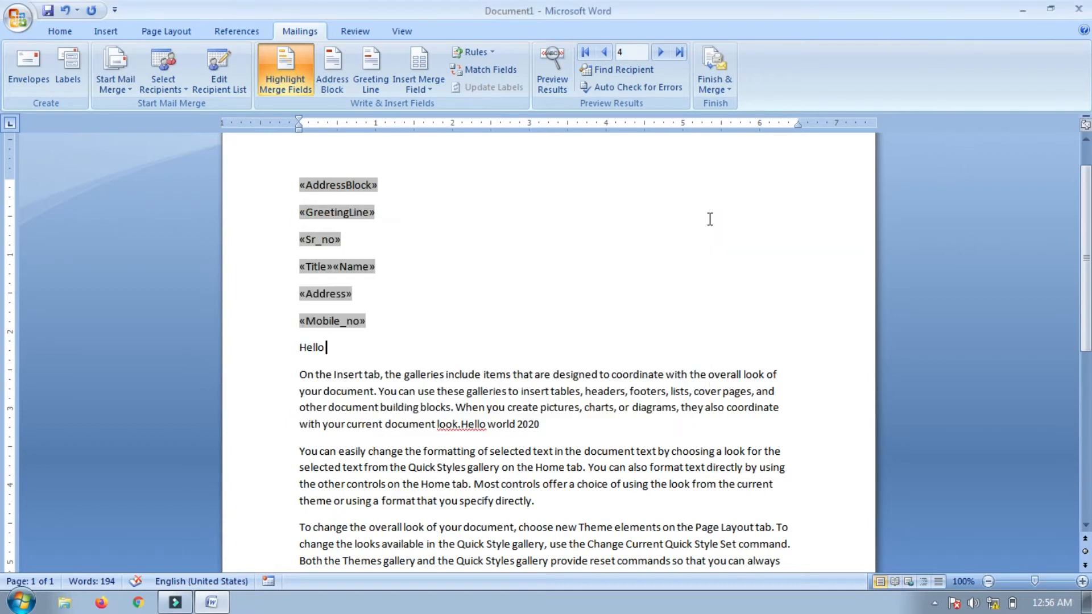
{"action": "left_click", "coordinate": [1022, 11]}
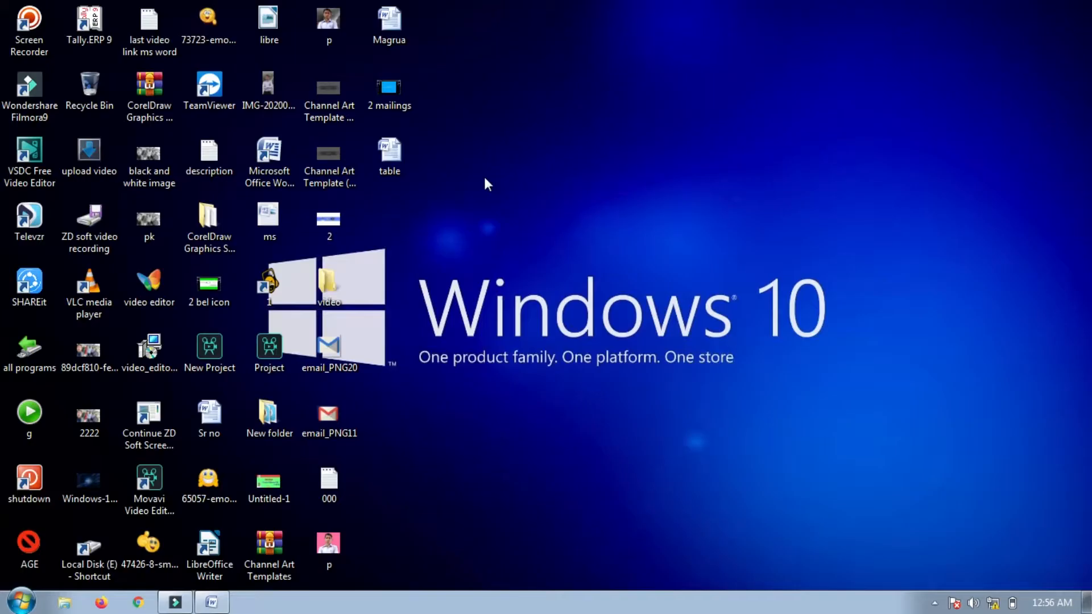
{"action": "left_click", "coordinate": [387, 153]}
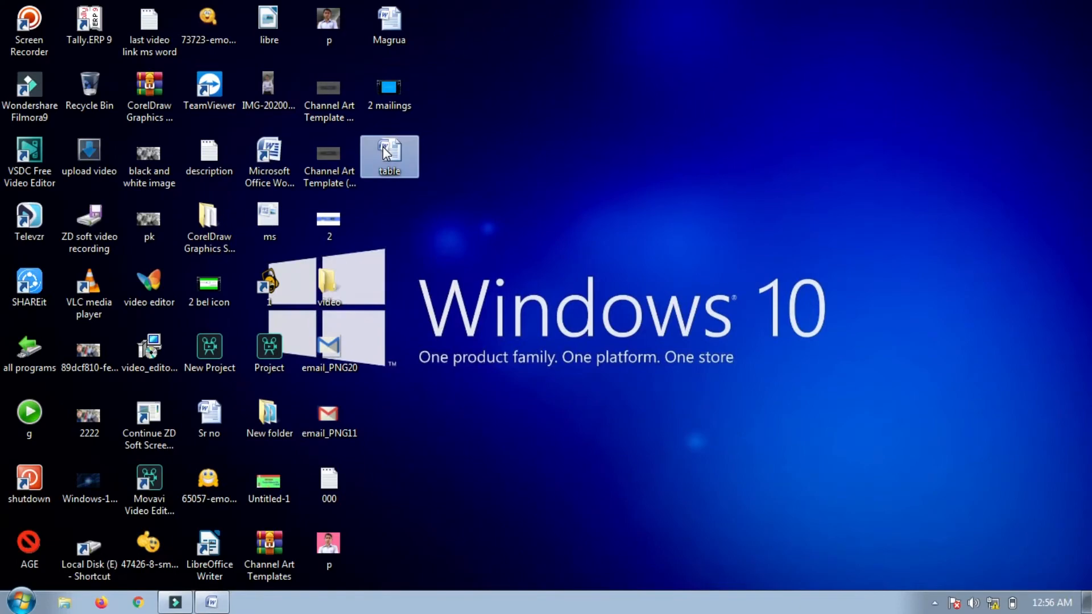
{"action": "double_click", "coordinate": [386, 152]}
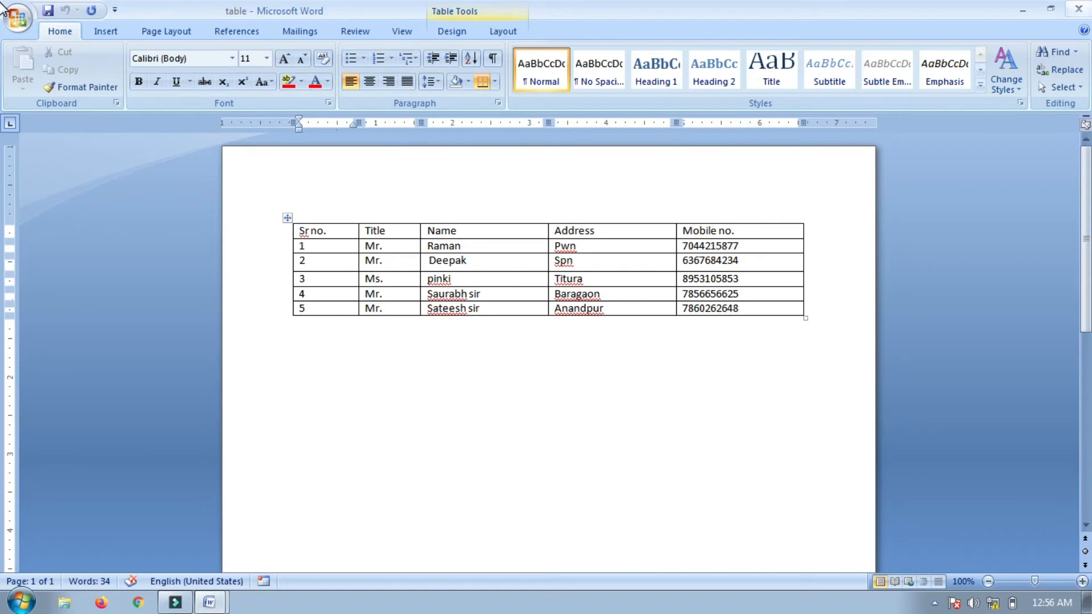
{"action": "left_click", "coordinate": [1079, 8]}
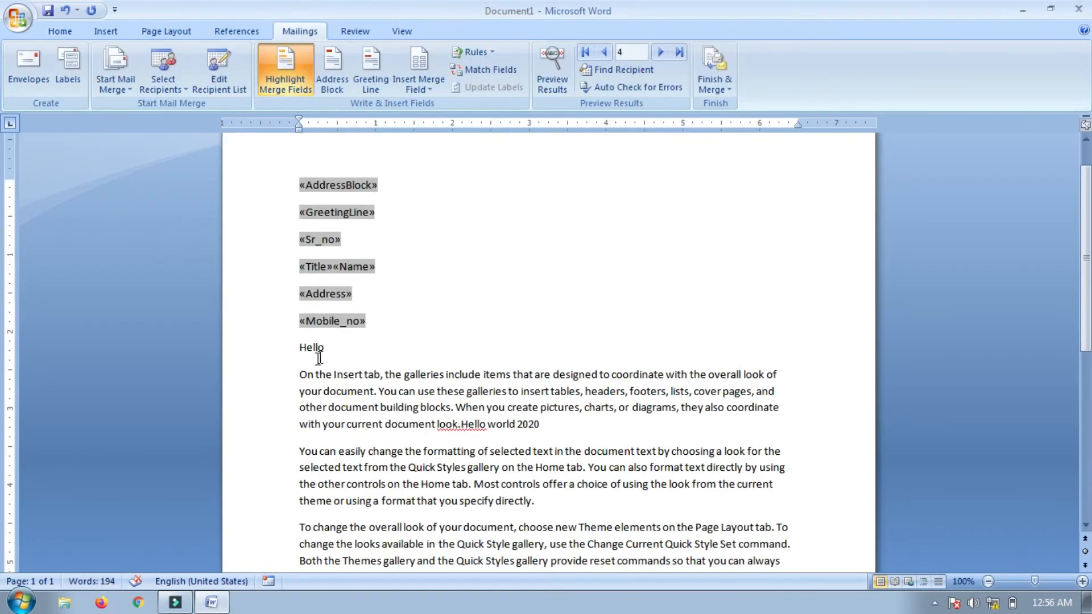
Start an If...Then...Else rule testing whether the Title field equals 'Mr.'
{"action": "left_click", "coordinate": [475, 53]}
{"action": "left_click", "coordinate": [499, 108]}
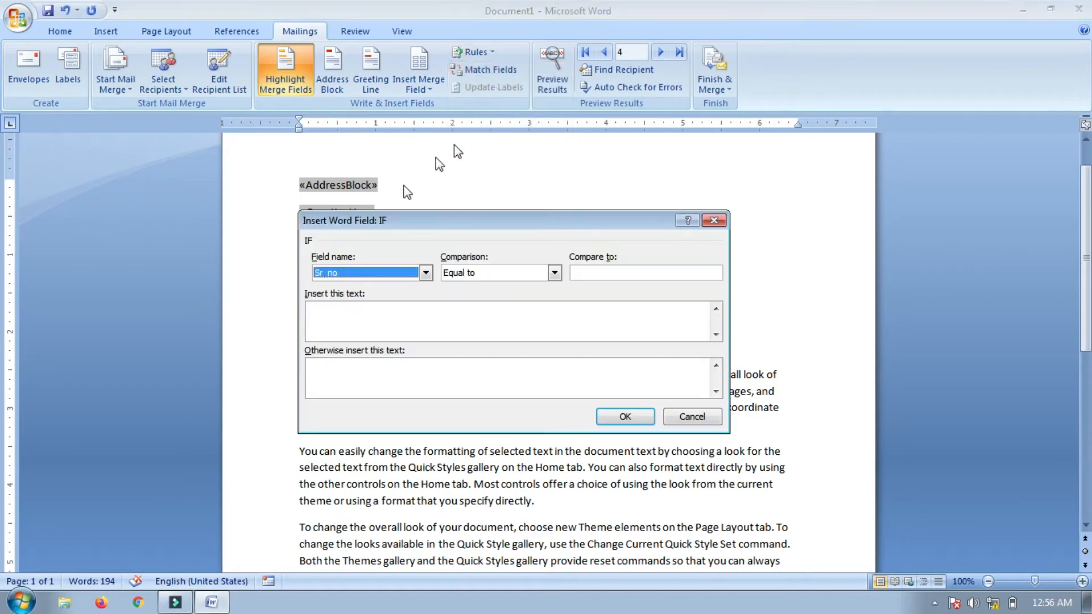
{"action": "left_click", "coordinate": [426, 273]}
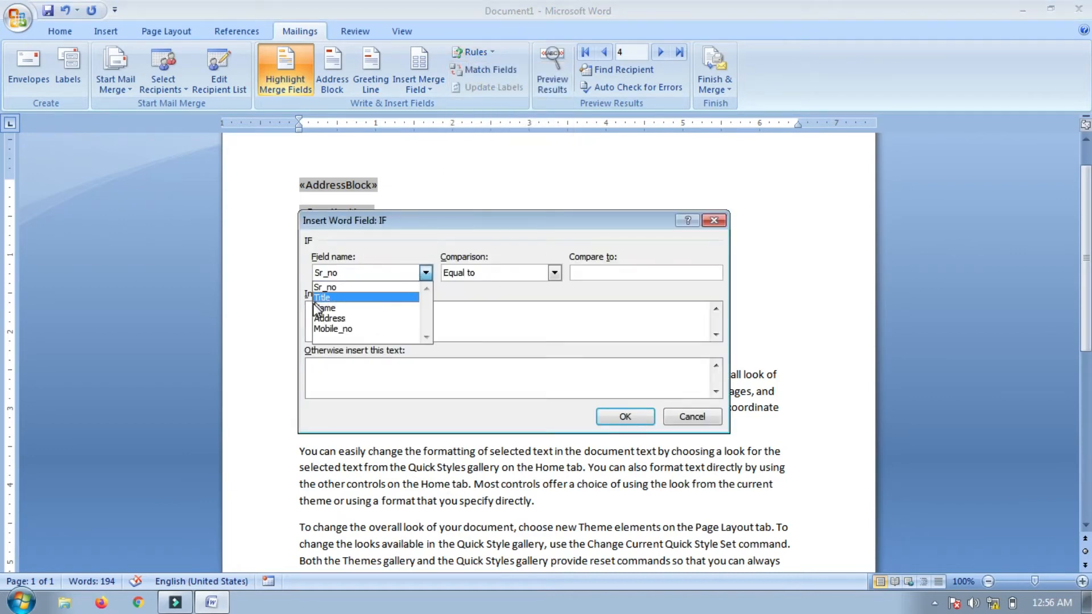
{"action": "left_click", "coordinate": [334, 297]}
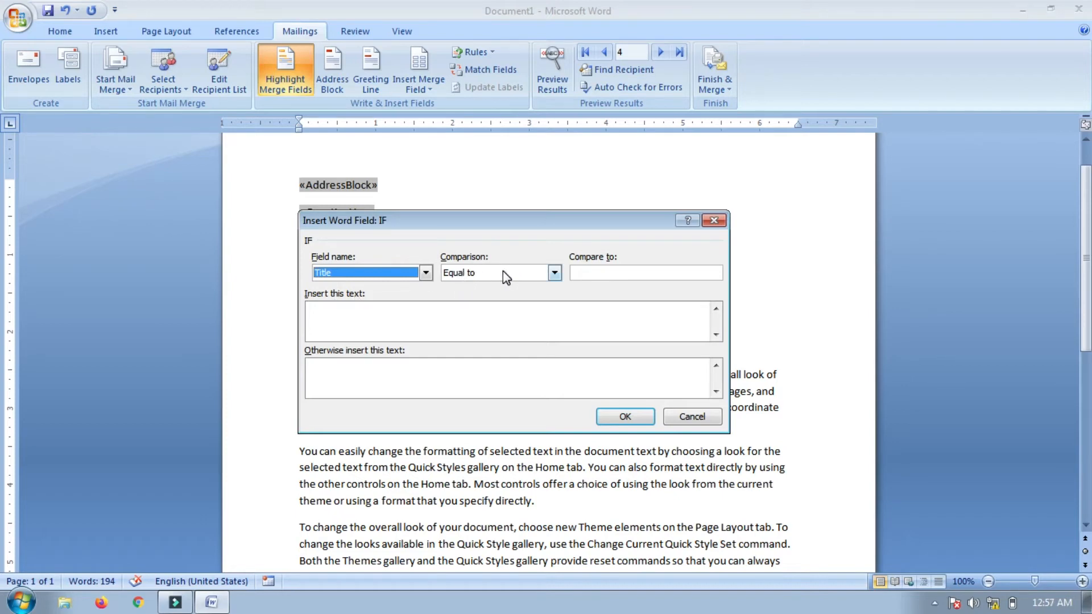
{"action": "left_click", "coordinate": [600, 273]}
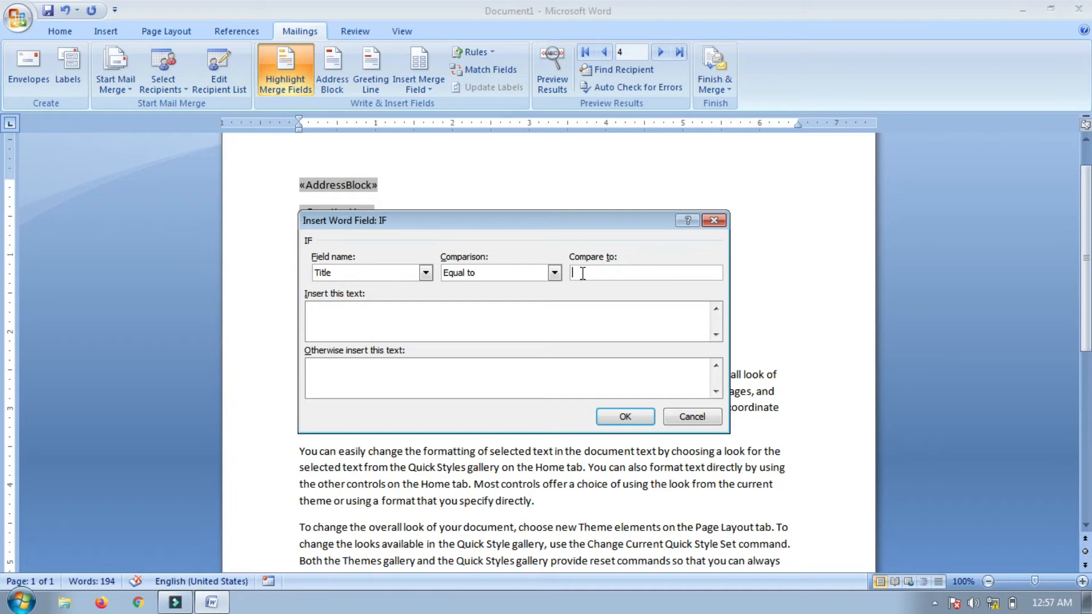
{"action": "left_click", "coordinate": [582, 274]}
{"action": "type", "text": "Mr."}
Have the rule insert 'Sir,' when matched and 'Mam,' otherwise, and add it
{"action": "left_click", "coordinate": [354, 334]}
{"action": "type", "text": "Sir,"}
{"action": "left_click", "coordinate": [352, 393]}
{"action": "left_click", "coordinate": [328, 393]}
{"action": "type", "text": "Mam"}
{"action": "type", "text": ","}
{"action": "left_click", "coordinate": [629, 419]}
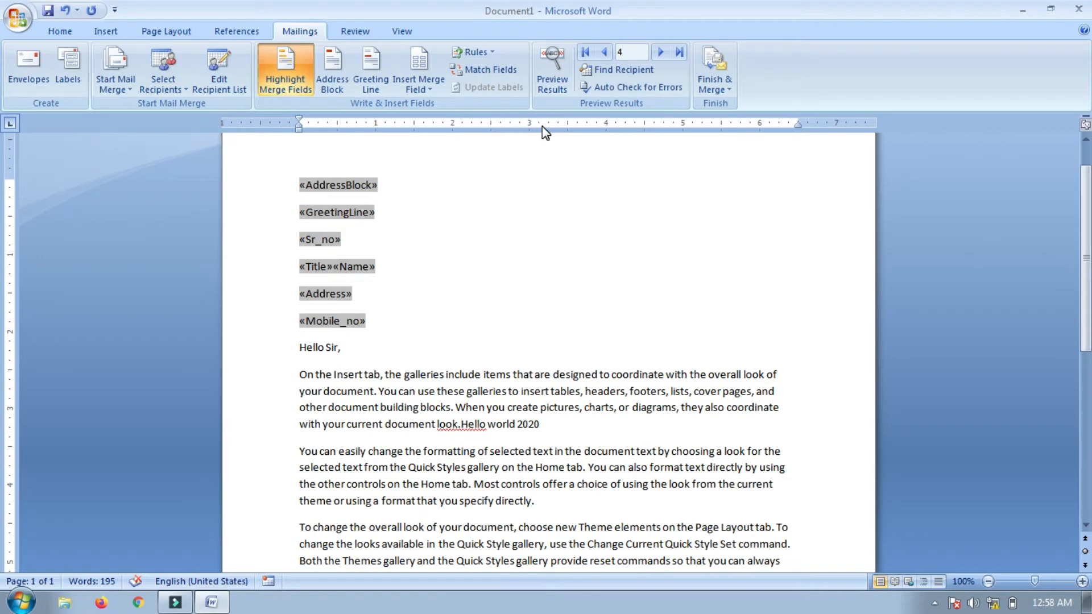
Preview the results, step back to record 3 showing 'Hello Mam,', then turn preview off
{"action": "left_click", "coordinate": [562, 87]}
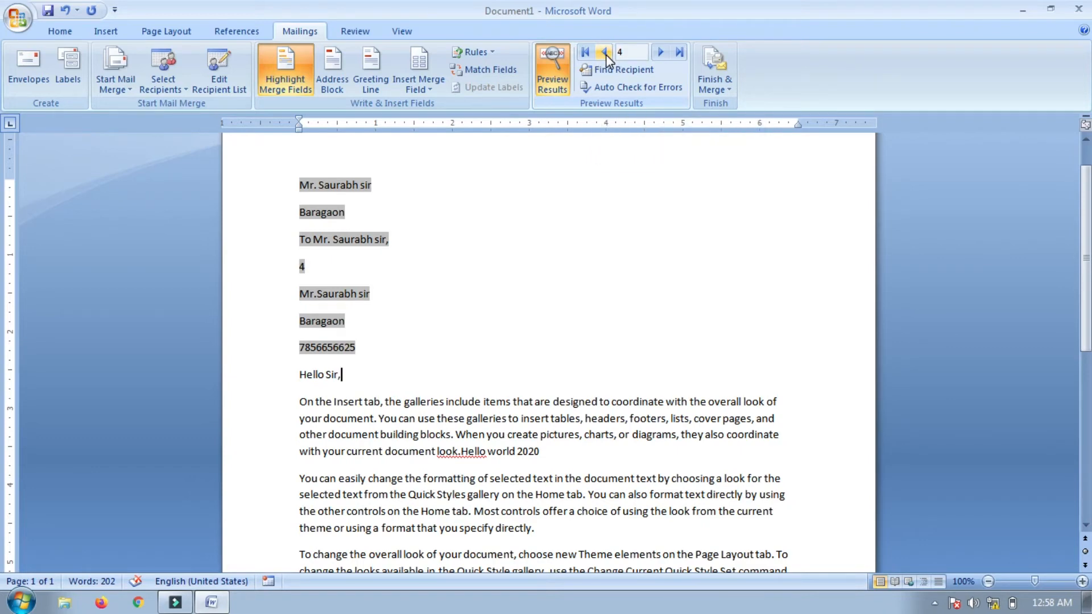
{"action": "left_click", "coordinate": [605, 53]}
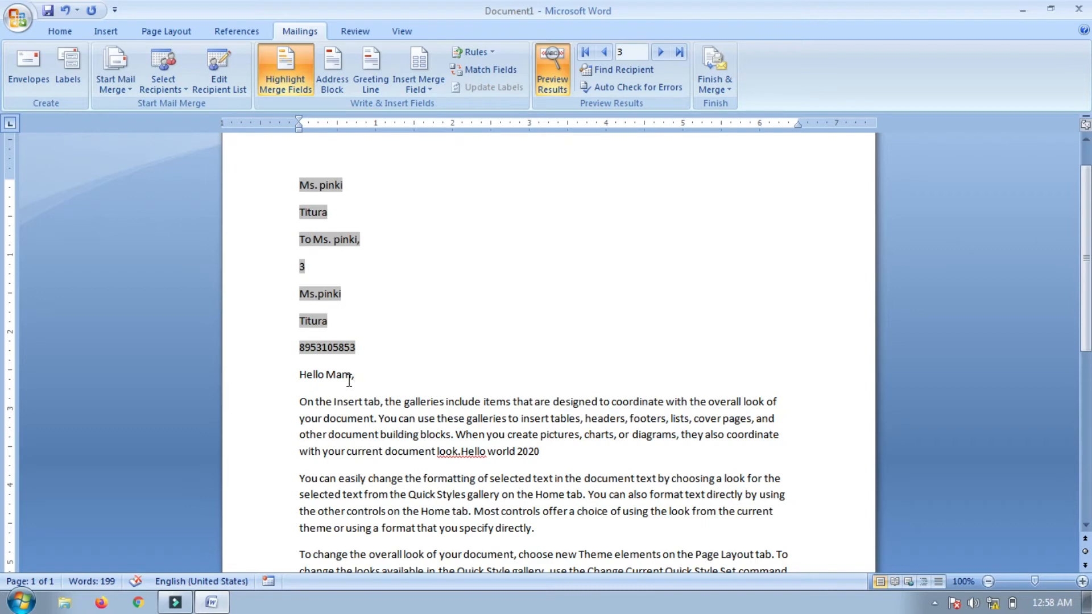
{"action": "left_click", "coordinate": [484, 56]}
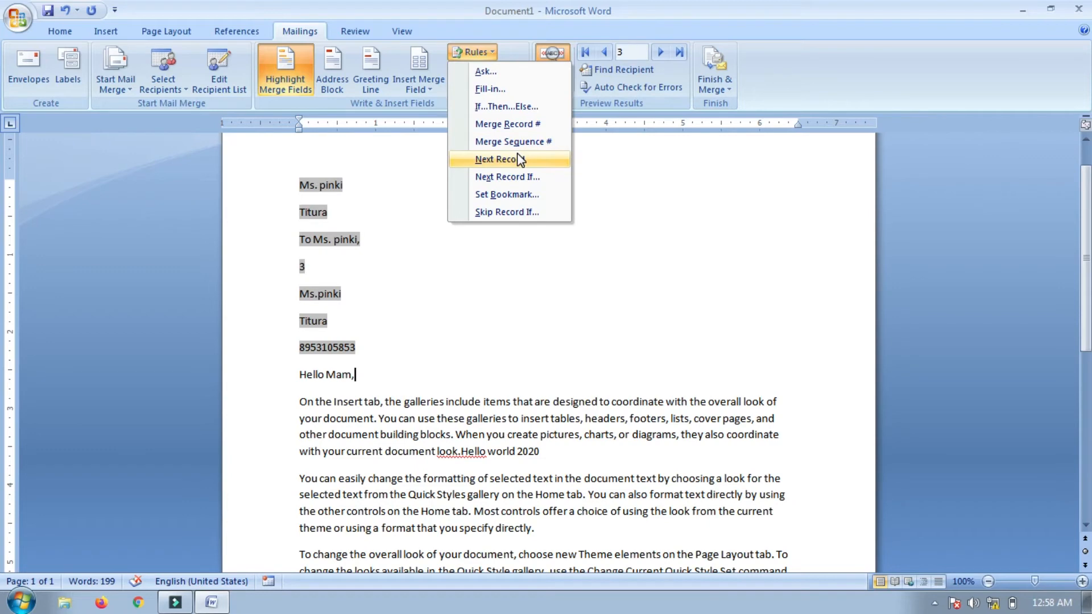
{"action": "left_click", "coordinate": [489, 307]}
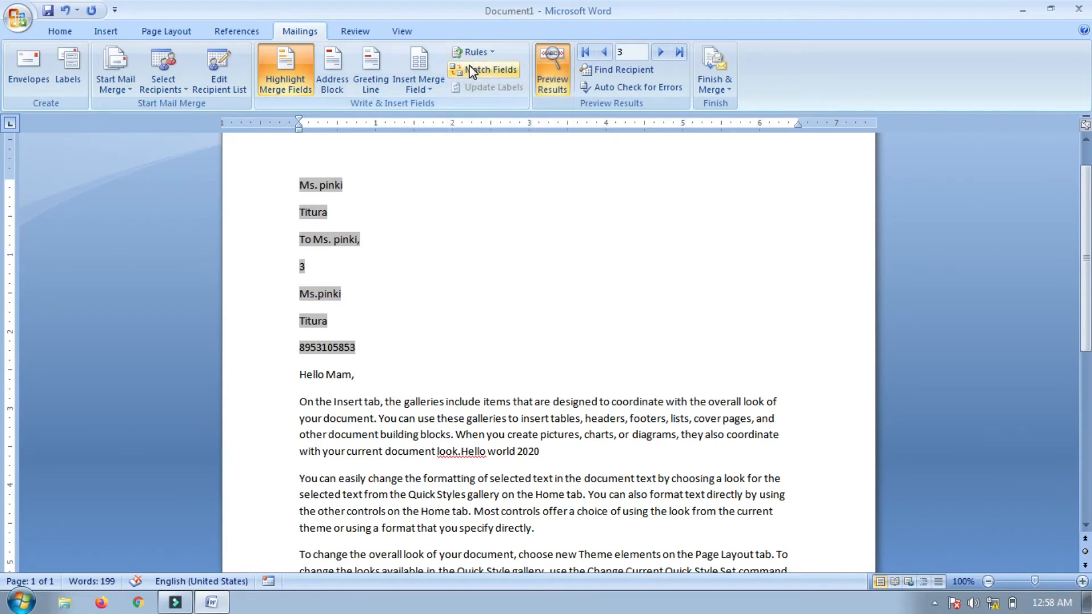
{"action": "left_click", "coordinate": [489, 265]}
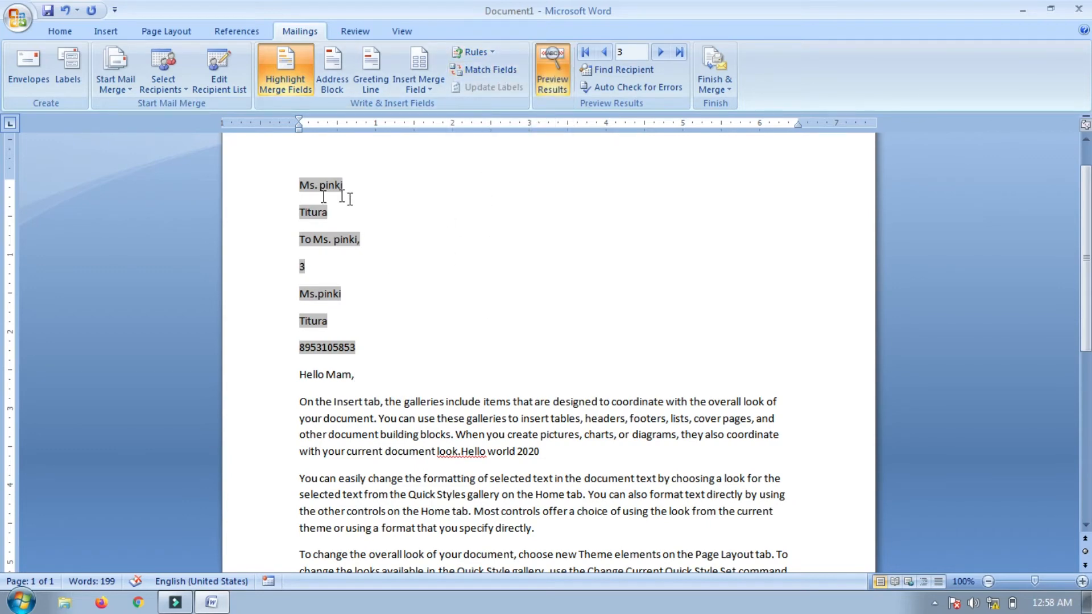
{"action": "left_click", "coordinate": [541, 84]}
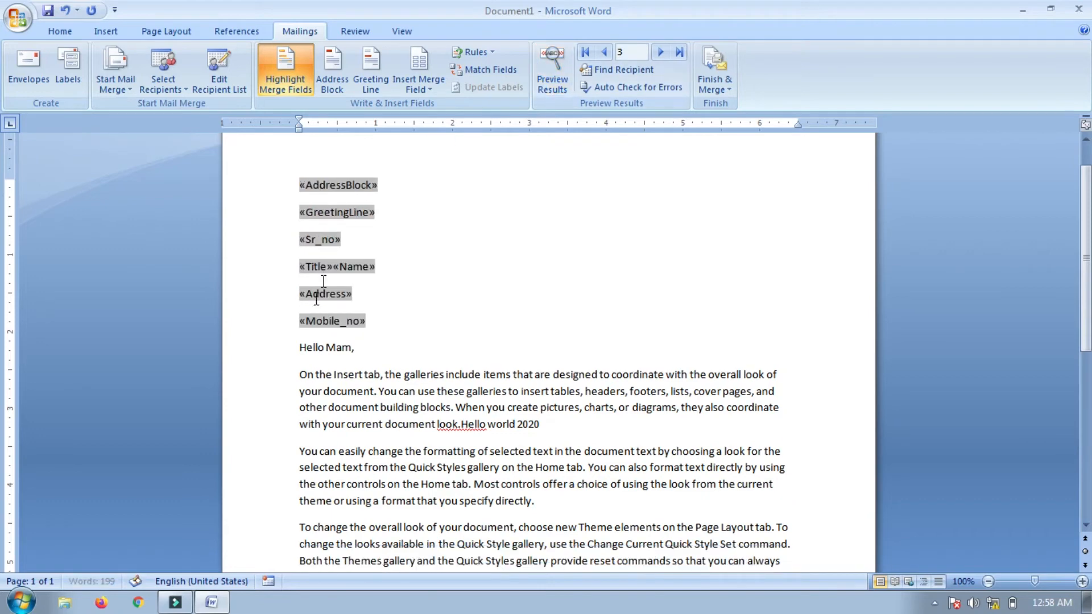
In Match Fields, set Last Name to (not matched) and map First Name to the Name column
{"action": "left_click", "coordinate": [500, 75]}
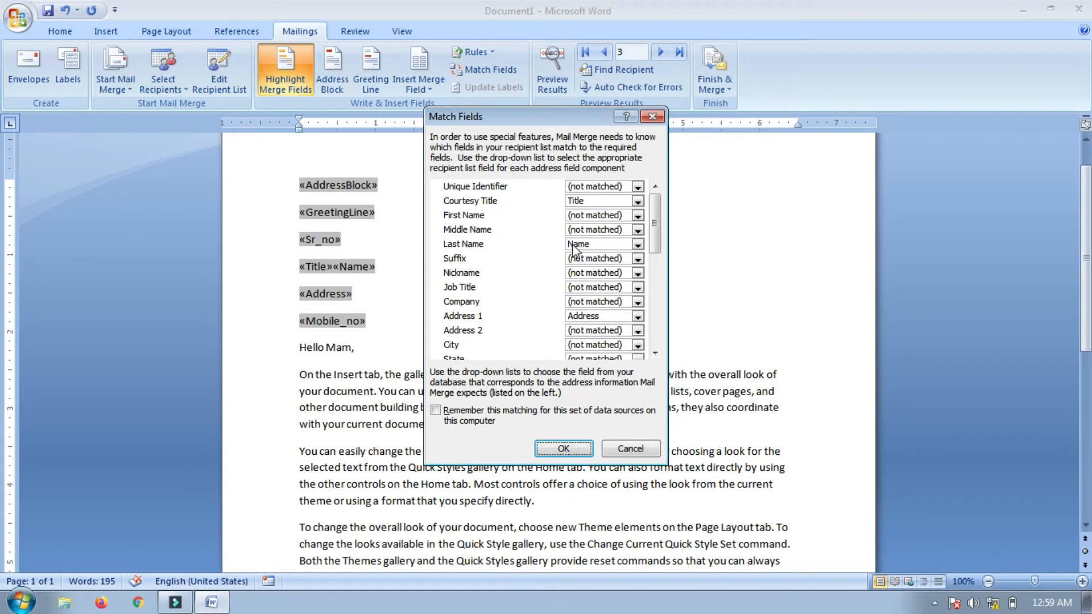
{"action": "left_click", "coordinate": [637, 245]}
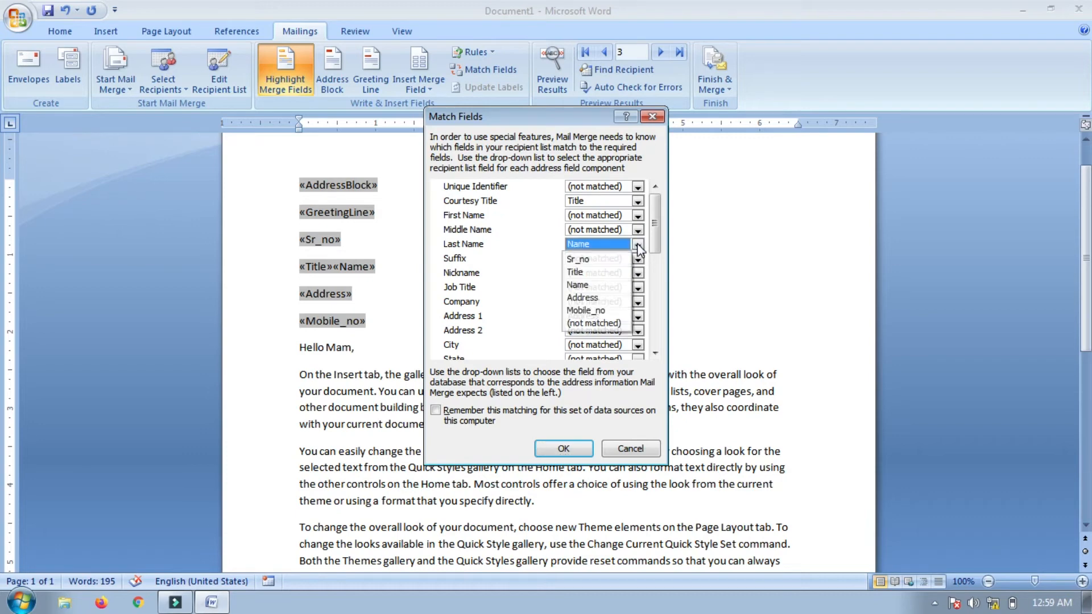
{"action": "left_click", "coordinate": [608, 323]}
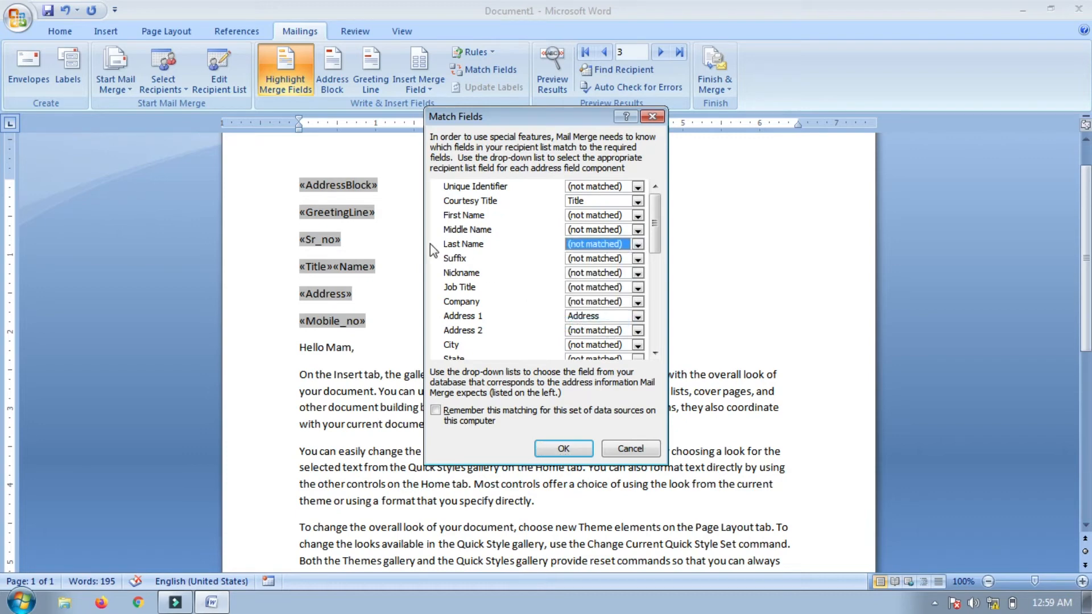
{"action": "left_click", "coordinate": [637, 216]}
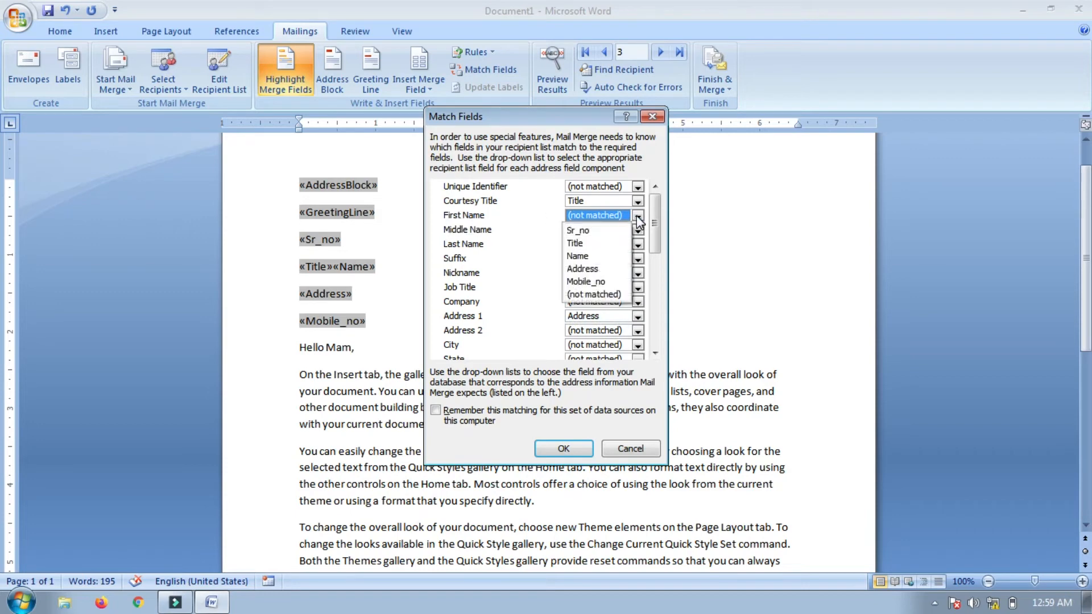
{"action": "left_click", "coordinate": [585, 255]}
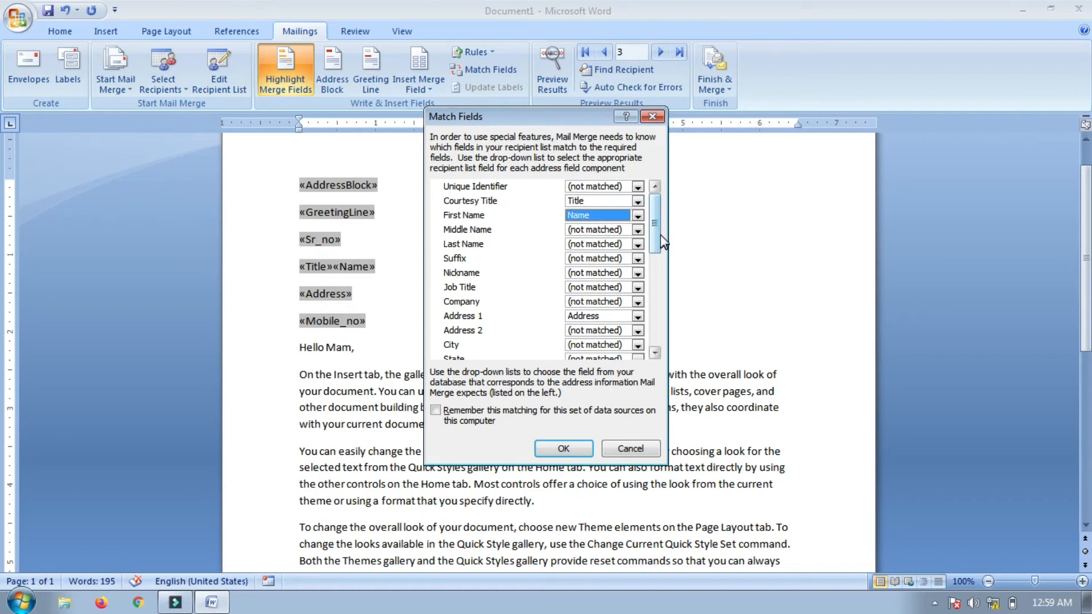
{"action": "mouse_move", "coordinate": [652, 237]}
{"action": "left_mouse_down"}
{"action": "mouse_move", "coordinate": [654, 332]}
{"action": "mouse_move", "coordinate": [653, 257]}
{"action": "left_mouse_up"}
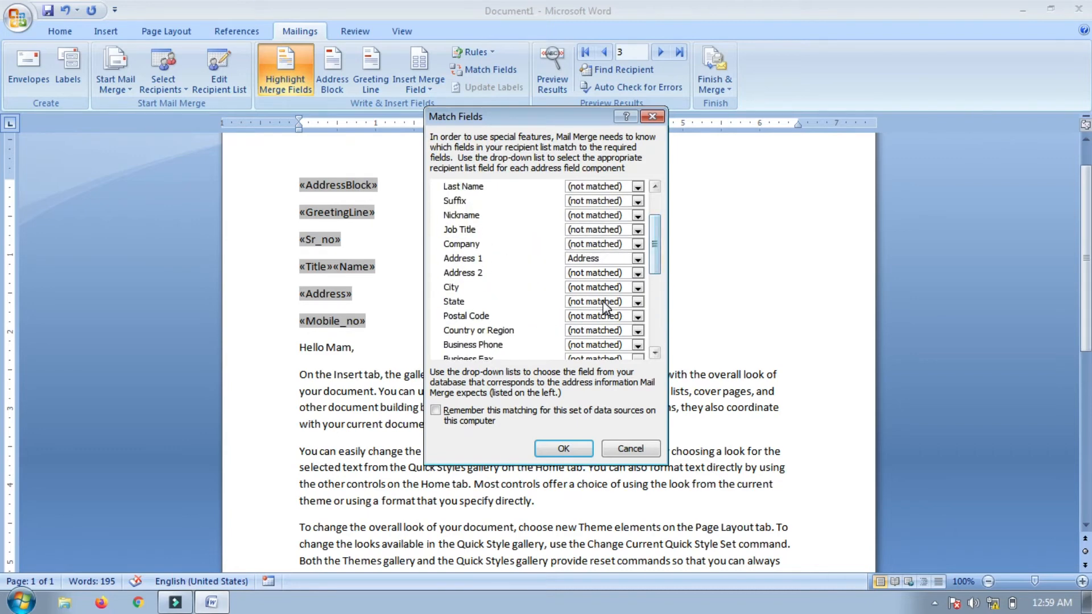
{"action": "left_click", "coordinate": [563, 448]}
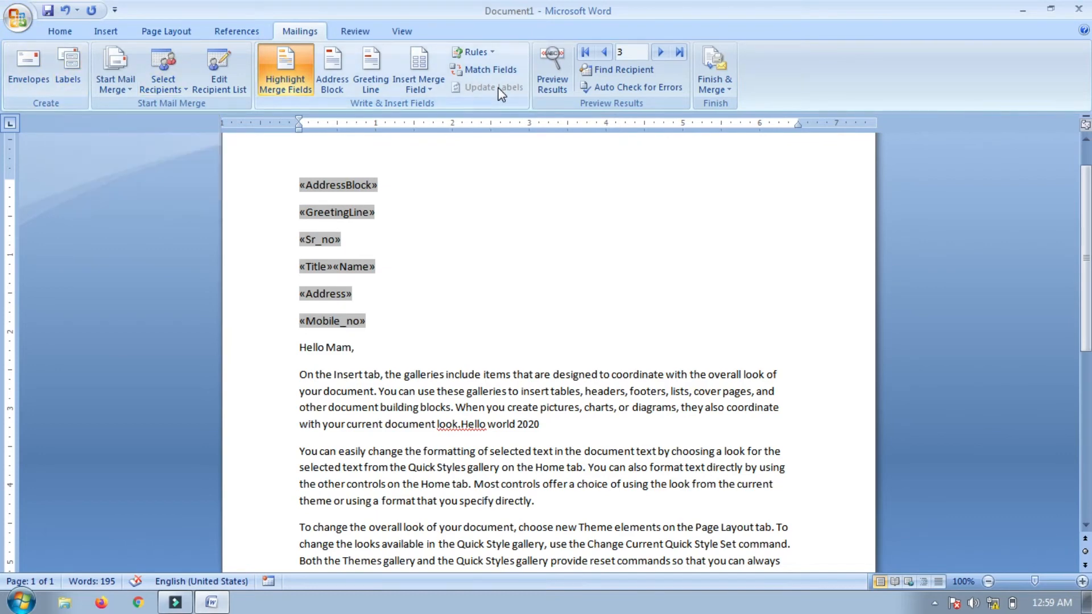
Preview the letters, step through the records to record 4, and open Find Recipient
{"action": "left_click", "coordinate": [562, 91]}
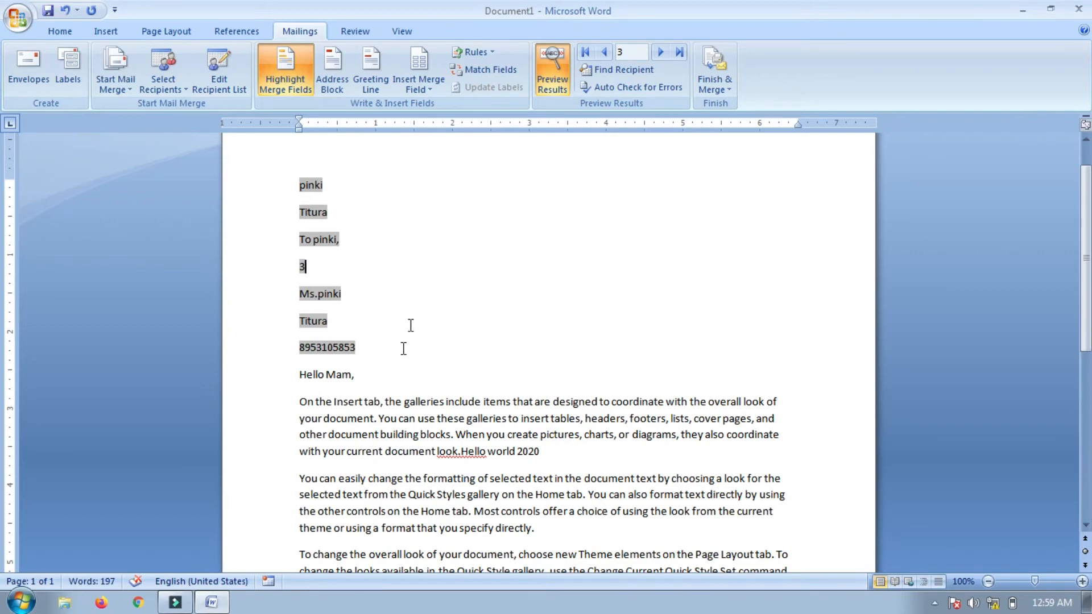
{"action": "left_click", "coordinate": [607, 54]}
{"action": "left_click", "coordinate": [659, 54]}
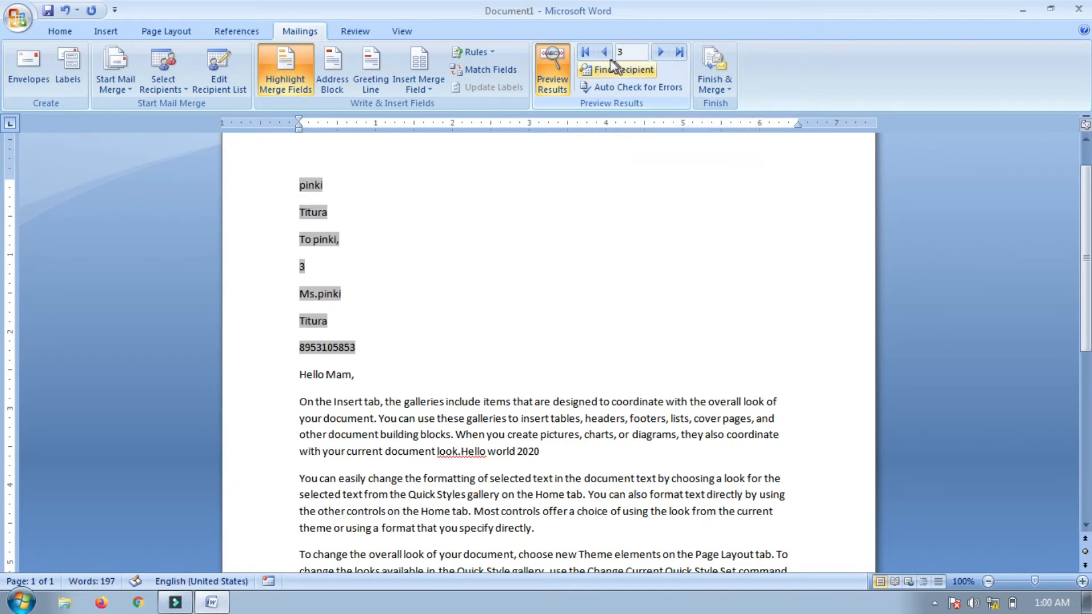
{"action": "left_click", "coordinate": [605, 53]}
{"action": "left_click", "coordinate": [659, 54]}
{"action": "left_click", "coordinate": [659, 54]}
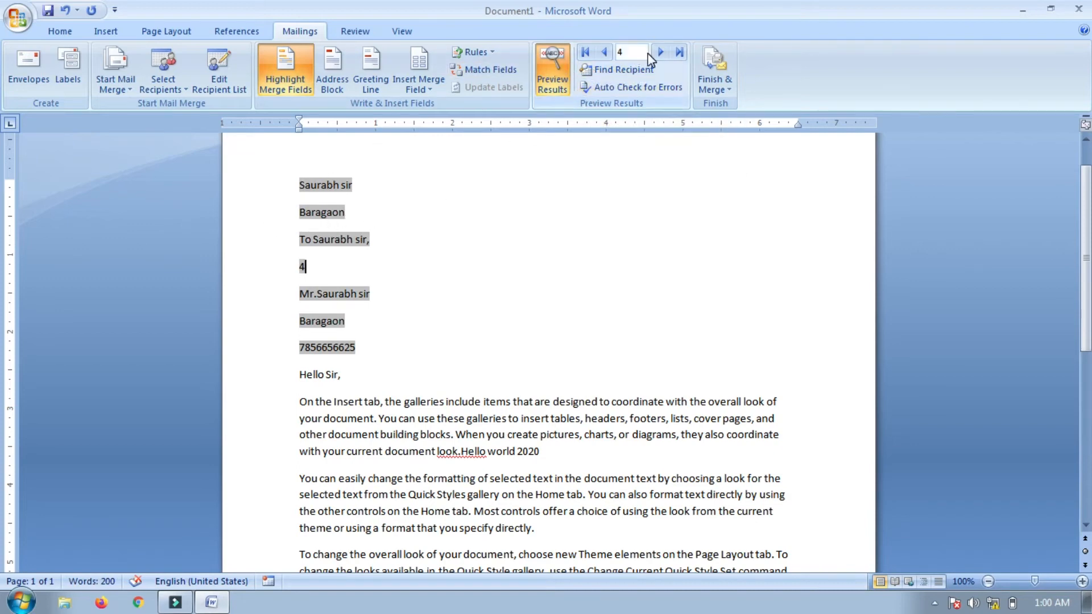
{"action": "left_click", "coordinate": [628, 73]}
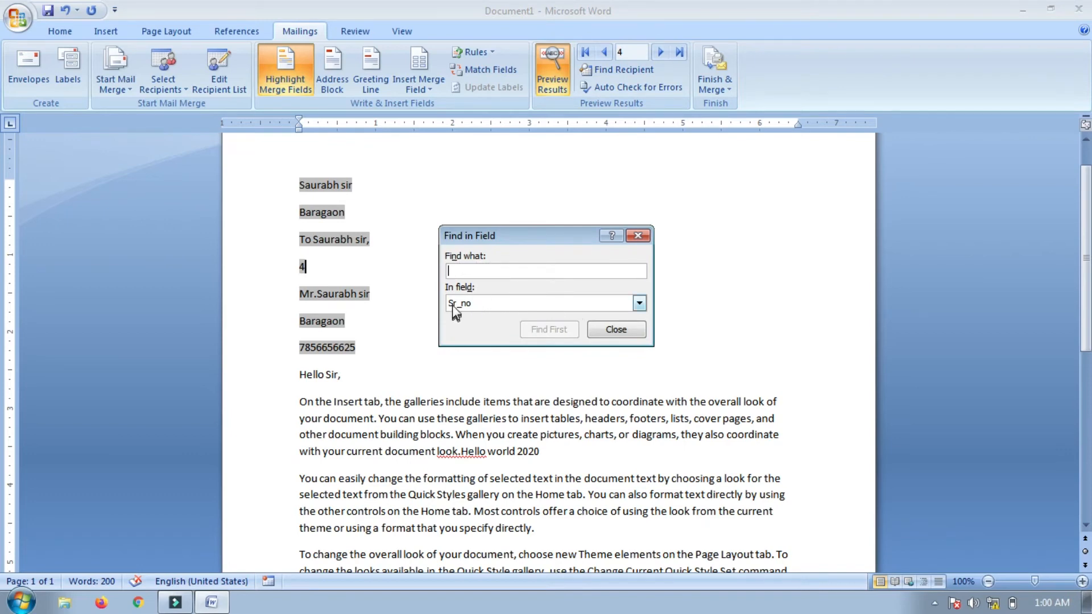
Search the Sr_no field for 1, continuing the search from the first record
{"action": "left_click", "coordinate": [638, 304]}
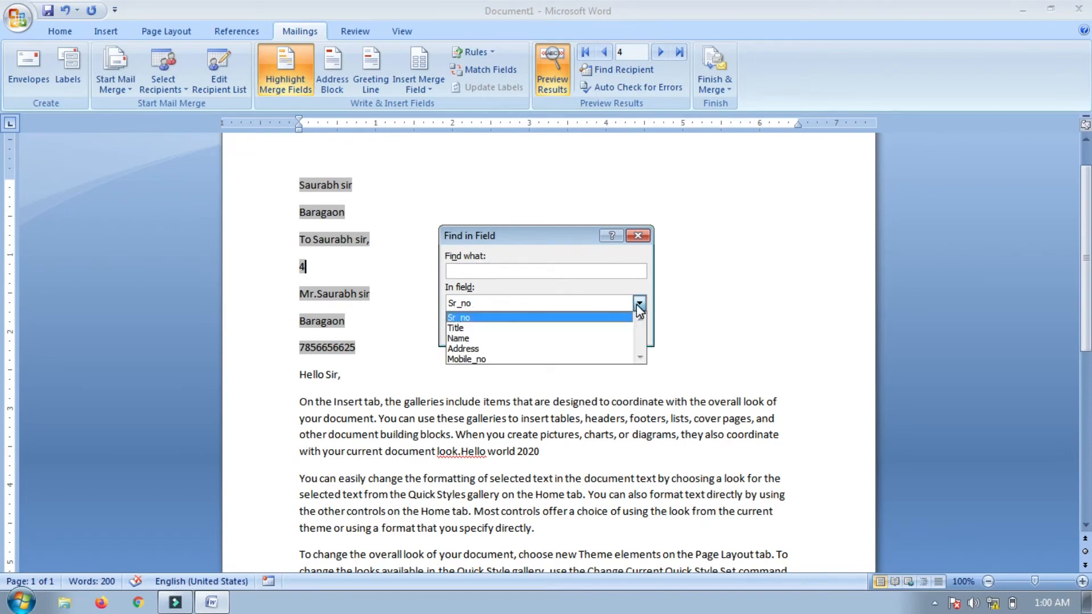
{"action": "left_click", "coordinate": [472, 317]}
{"action": "left_click", "coordinate": [481, 271]}
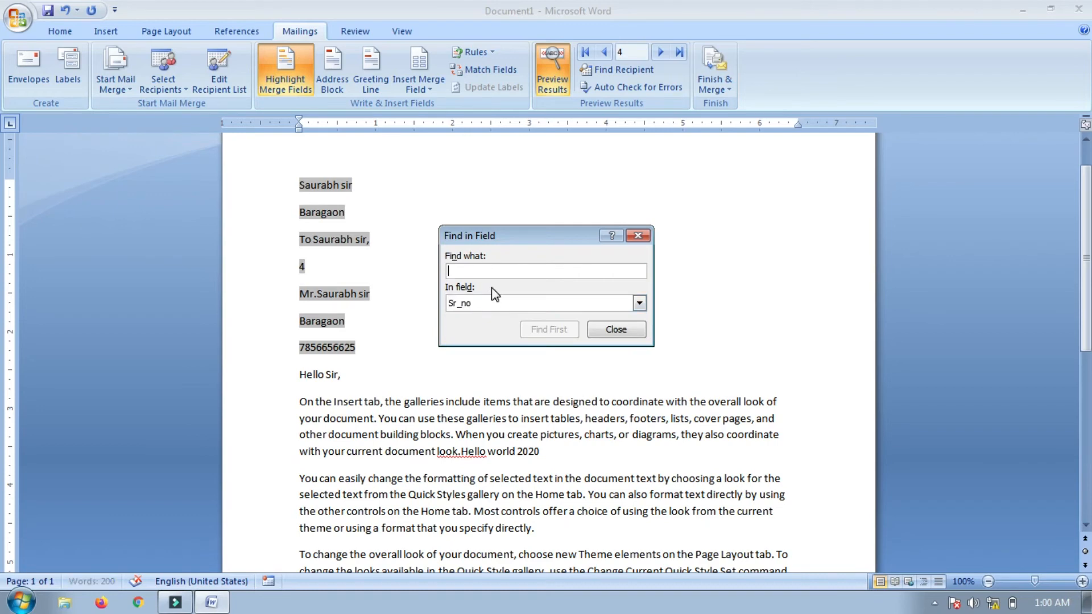
{"action": "type", "text": "1"}
{"action": "left_click", "coordinate": [550, 329]}
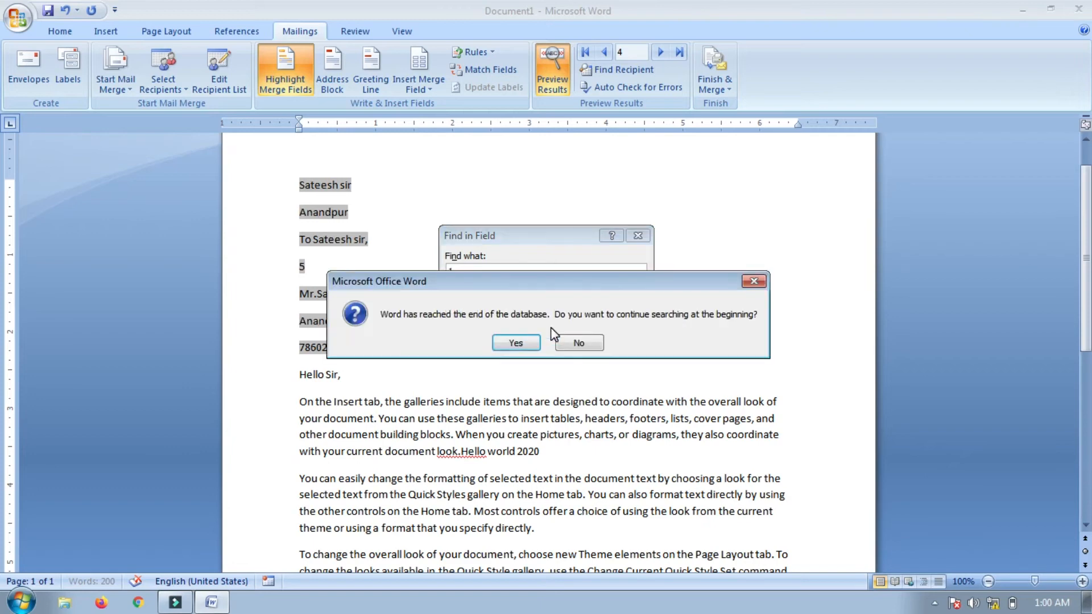
{"action": "left_click", "coordinate": [515, 343]}
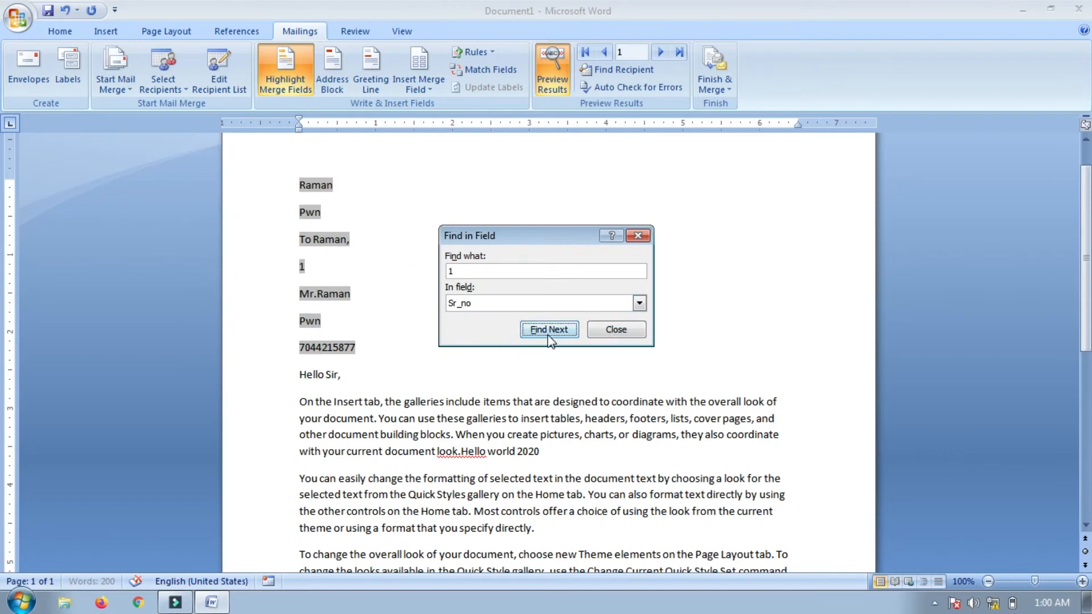
Search Sr_no for 3 to jump to record 3, then close the search dialog
{"action": "left_click", "coordinate": [477, 271]}
{"action": "key", "text": "BackSpace"}
{"action": "type", "text": "3"}
{"action": "left_click", "coordinate": [548, 330]}
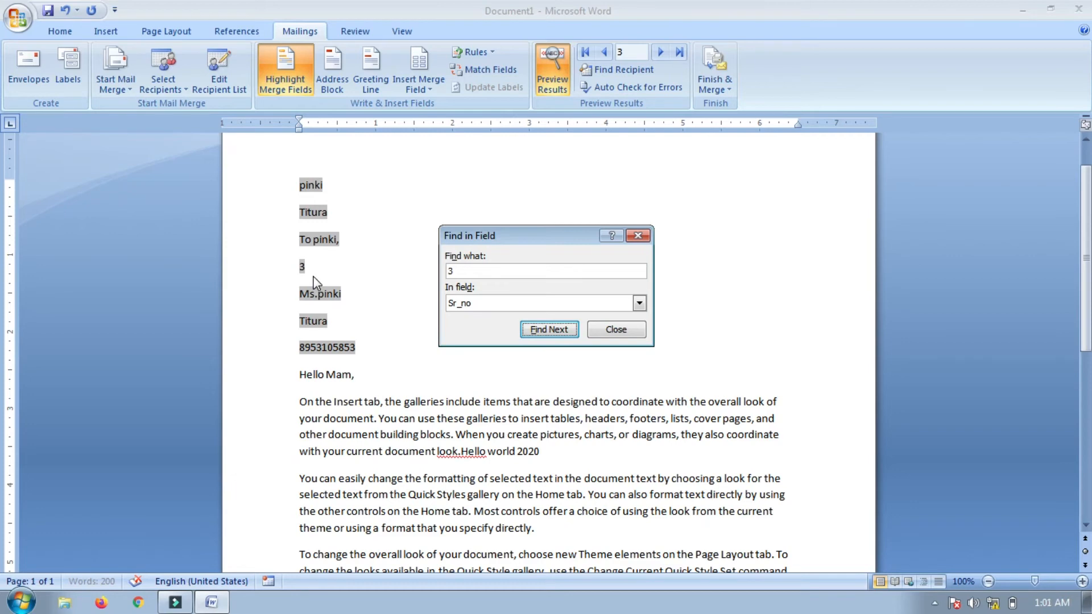
{"action": "left_click", "coordinate": [615, 330]}
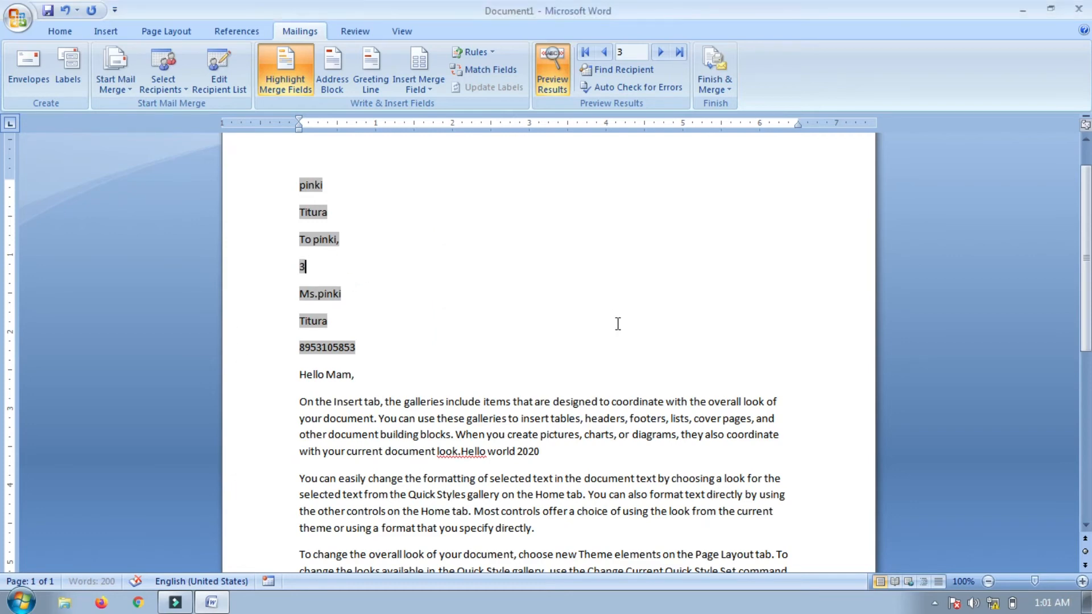
Check the merge for errors, then merge all records into a new individual-documents file
{"action": "left_click", "coordinate": [646, 87]}
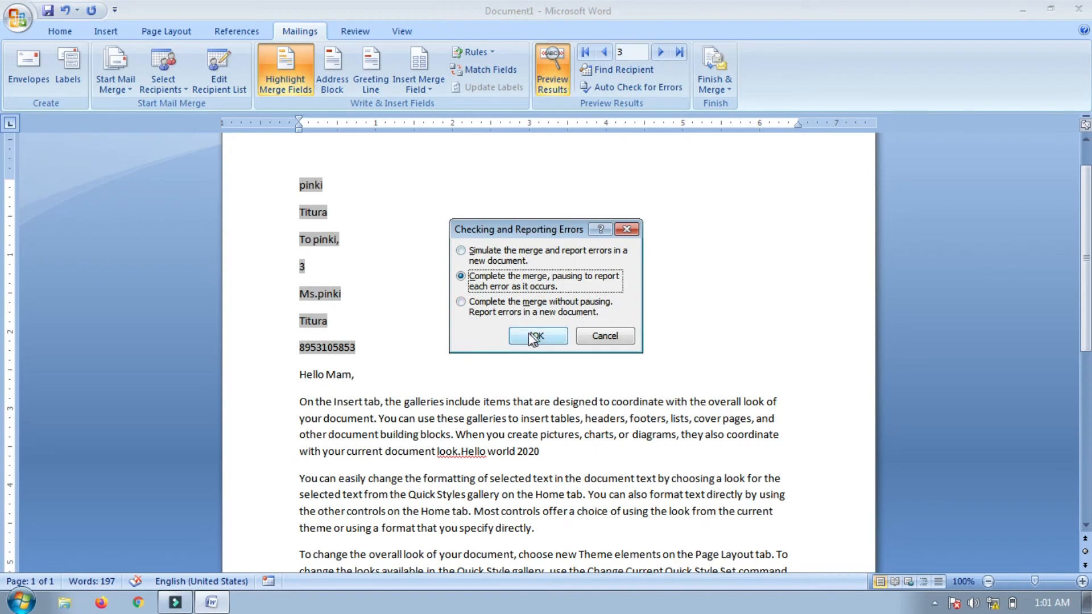
{"action": "left_click", "coordinate": [626, 229]}
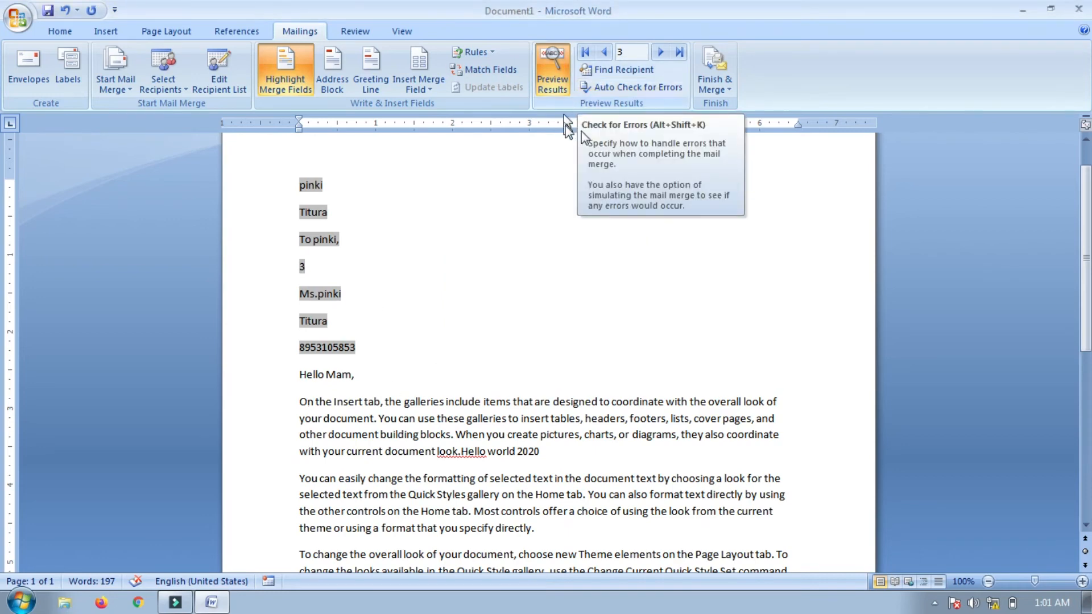
{"action": "left_click", "coordinate": [725, 85]}
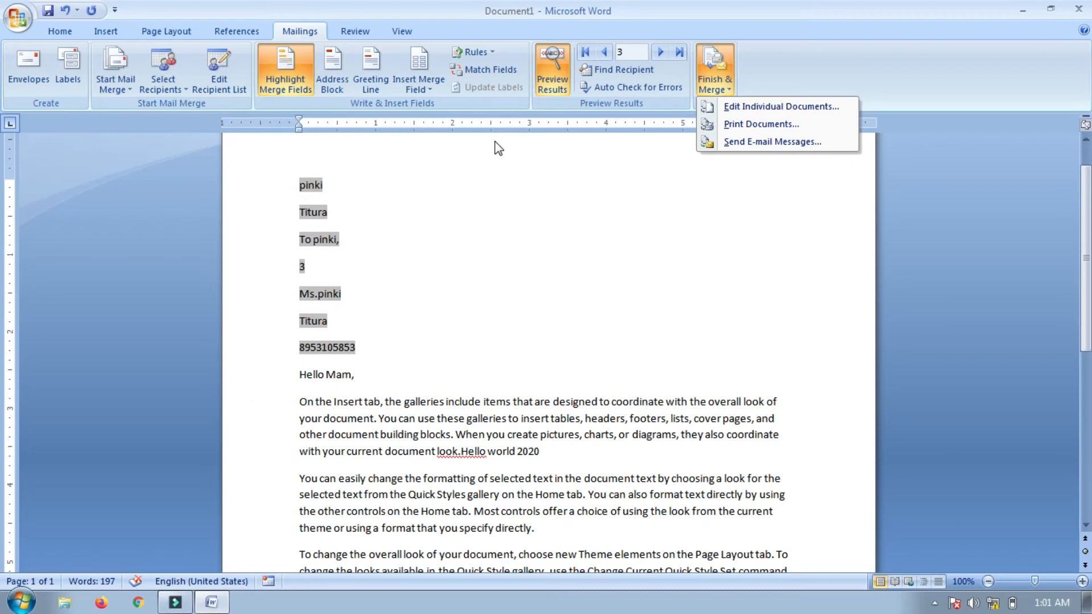
{"action": "left_click", "coordinate": [766, 109]}
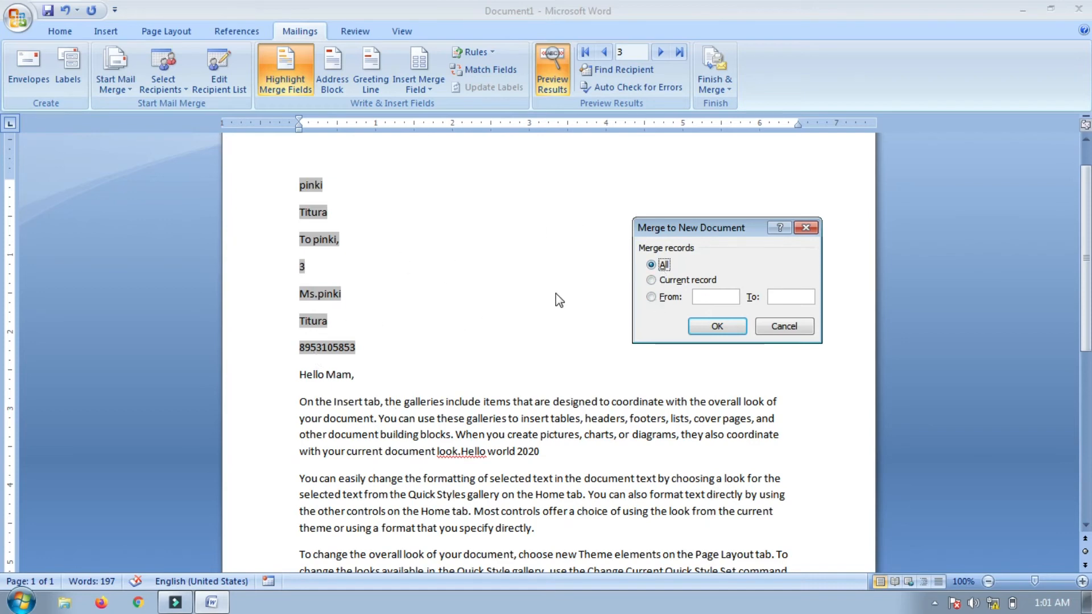
{"action": "left_click", "coordinate": [651, 297]}
{"action": "left_click", "coordinate": [652, 266]}
{"action": "left_click", "coordinate": [714, 325]}
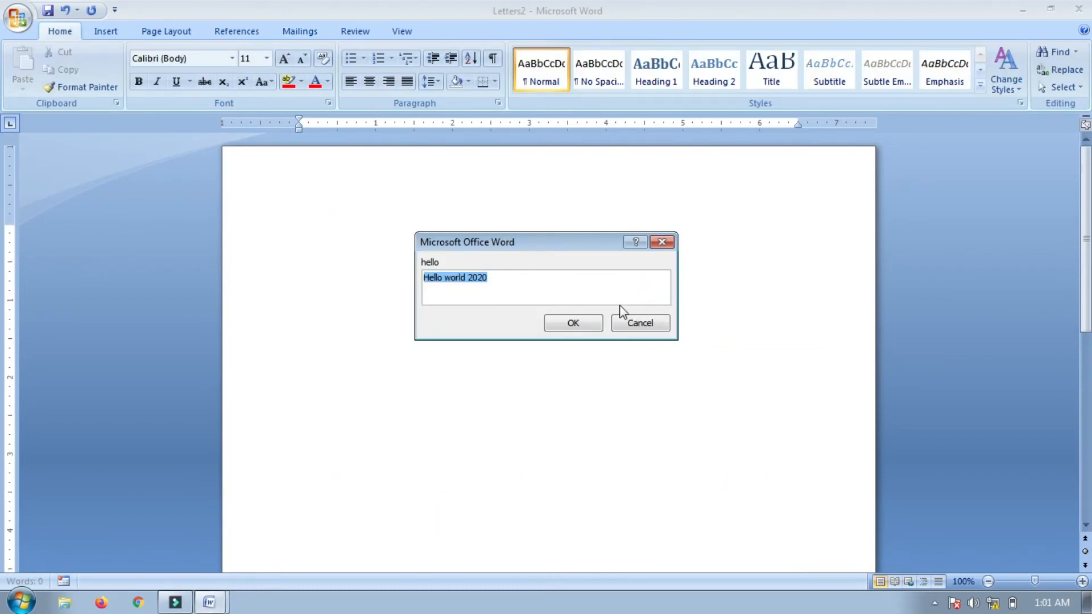
Accept the default value in every fill-in prompt, including hello and Age institute
{"action": "left_click", "coordinate": [589, 326]}
{"action": "left_click", "coordinate": [585, 322]}
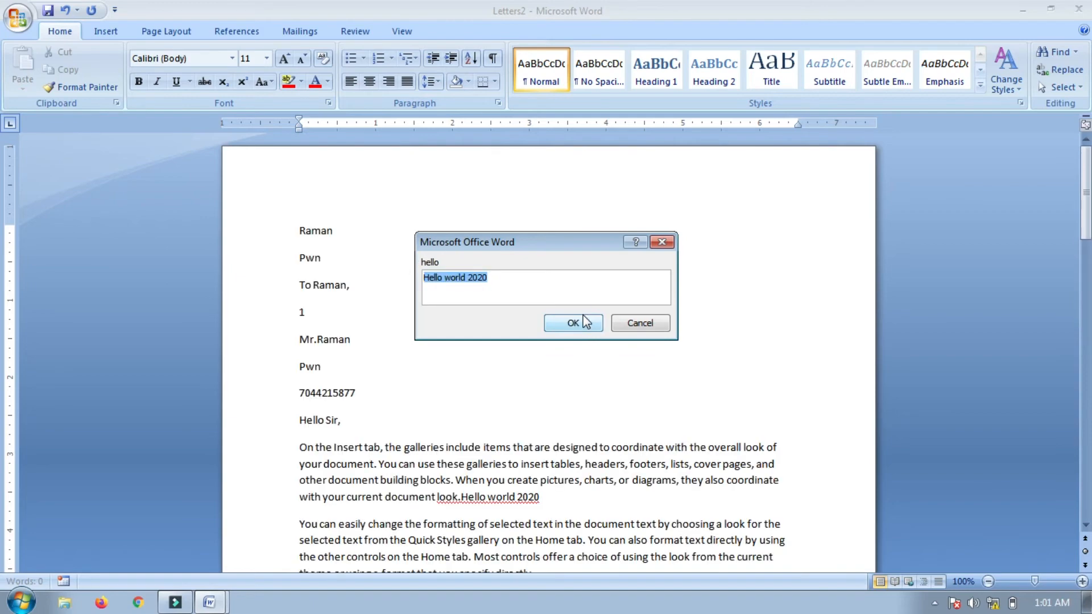
{"action": "left_click", "coordinate": [578, 325]}
{"action": "left_click", "coordinate": [578, 328]}
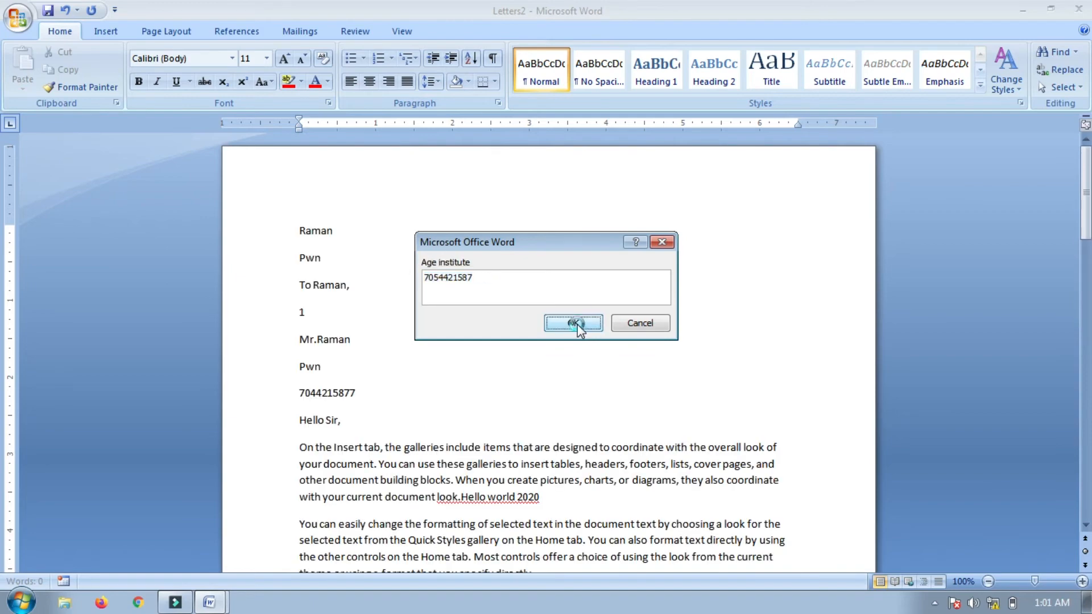
{"action": "left_click", "coordinate": [576, 324]}
{"action": "left_click", "coordinate": [576, 324]}
{"action": "left_click", "coordinate": [576, 324]}
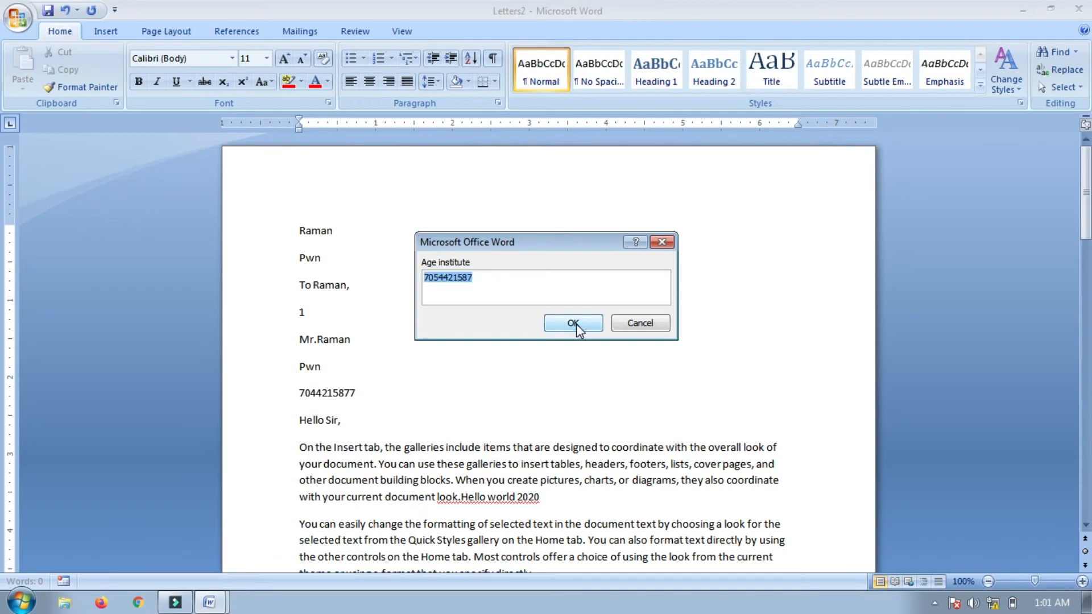
{"action": "left_click", "coordinate": [576, 324]}
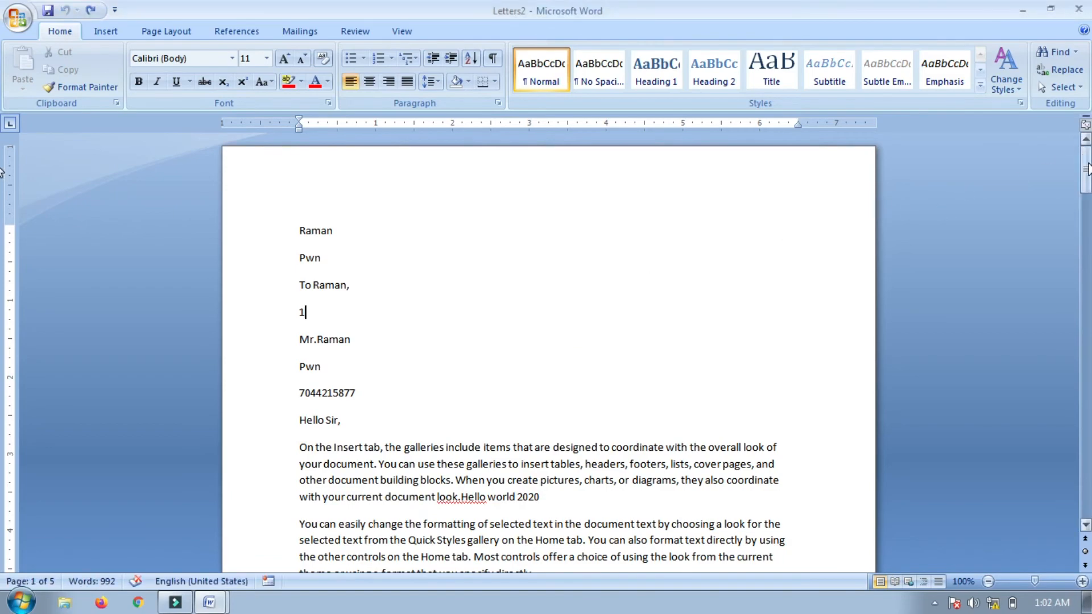
Close the five-page Letters2 document and the Document1 main letter
{"action": "mouse_move", "coordinate": [1088, 164]}
{"action": "left_mouse_down"}
{"action": "mouse_move", "coordinate": [1086, 308]}
{"action": "mouse_move", "coordinate": [1086, 168]}
{"action": "left_mouse_up"}
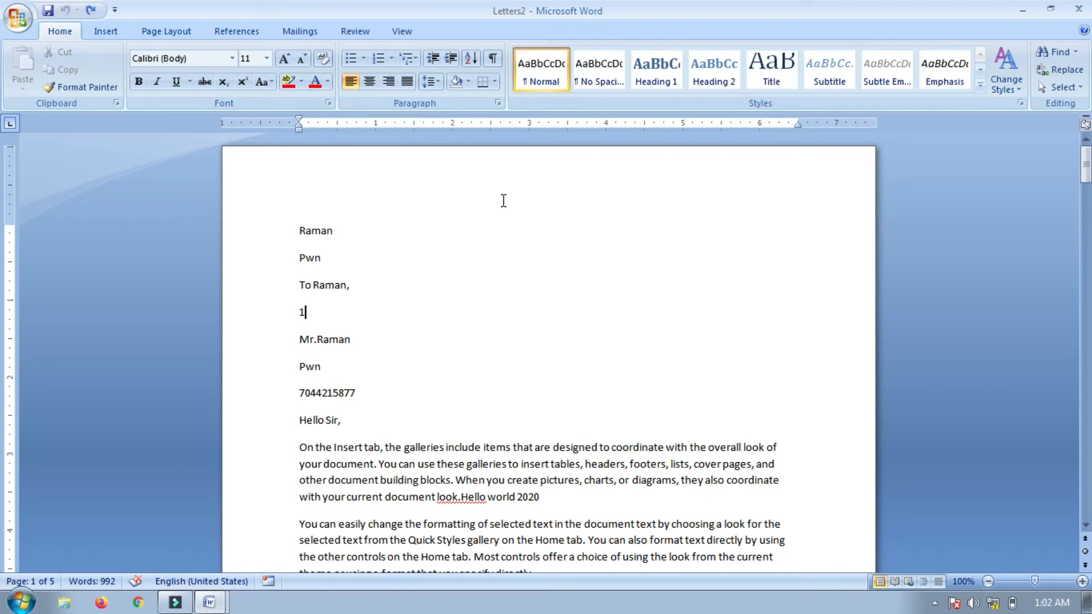
{"action": "left_click", "coordinate": [1078, 8]}
{"action": "left_click", "coordinate": [1078, 9]}
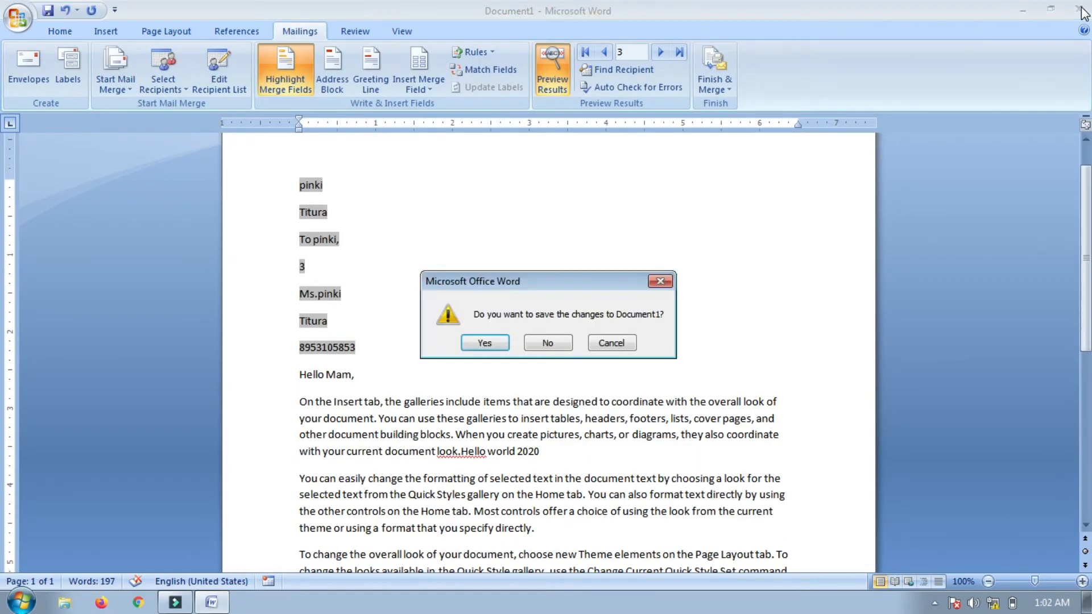
Close Document1 without saving, check the network connection, and launch Google Chrome
{"action": "left_click", "coordinate": [533, 343]}
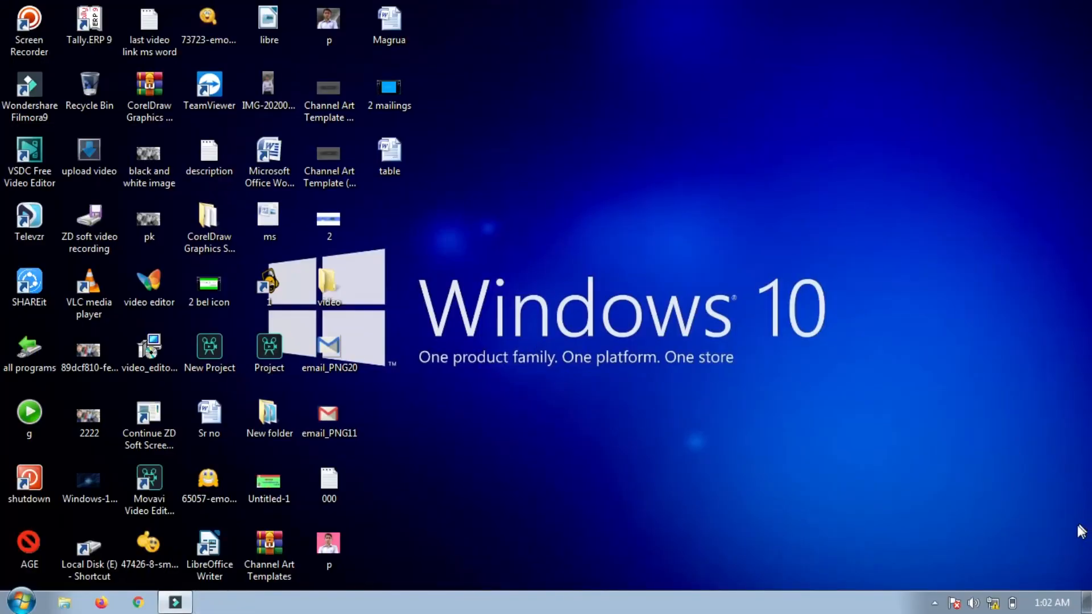
{"action": "left_click", "coordinate": [993, 603]}
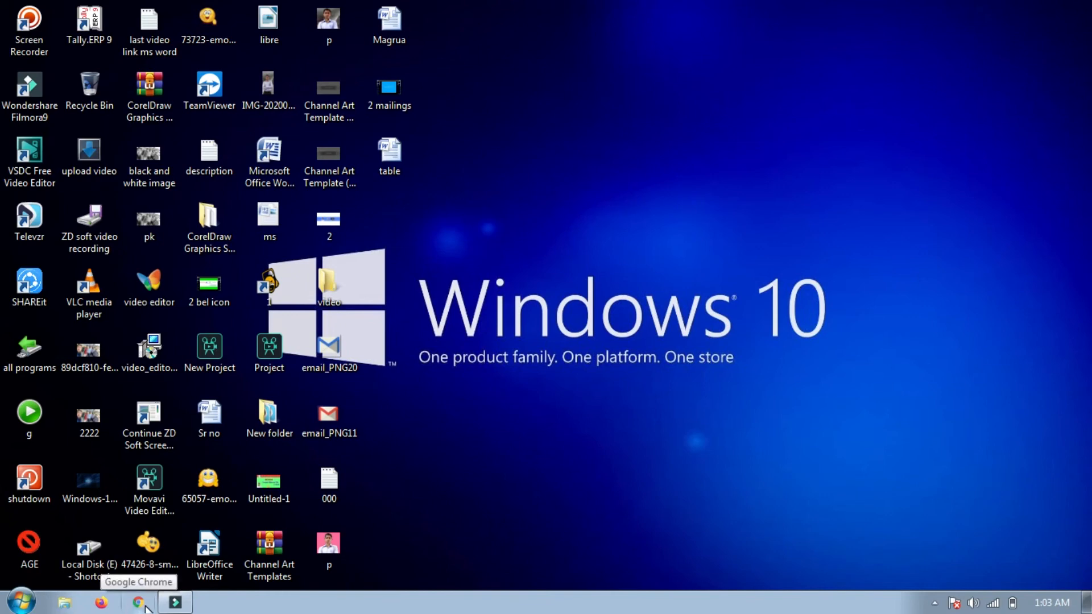
{"action": "left_click", "coordinate": [139, 603]}
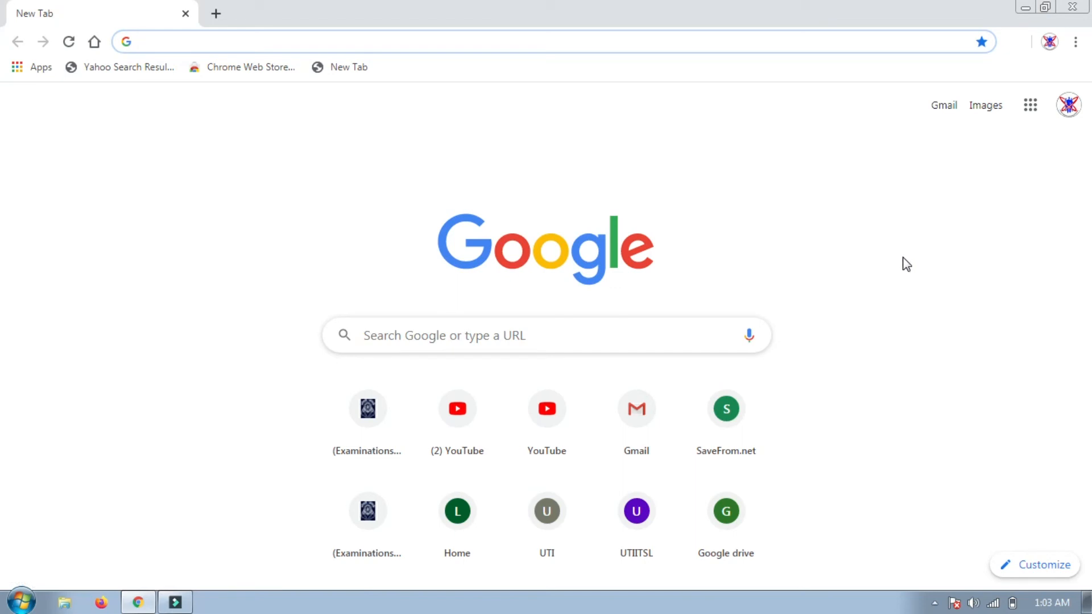
Open Gmail from the new tab page and start a new message
{"action": "left_click", "coordinate": [645, 437]}
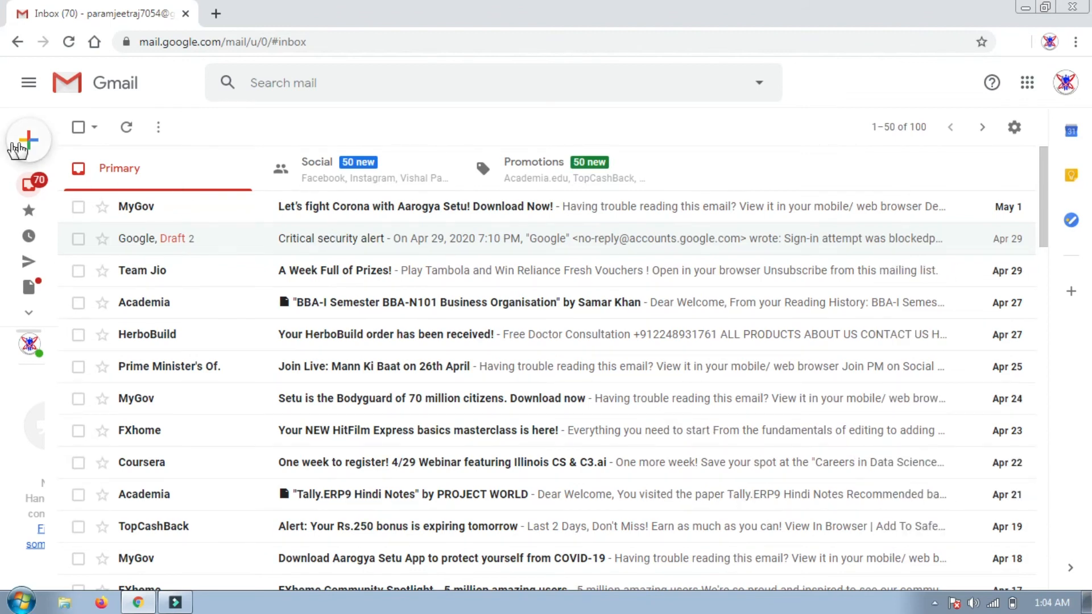
{"action": "mouse_move", "coordinate": [14, 149]}
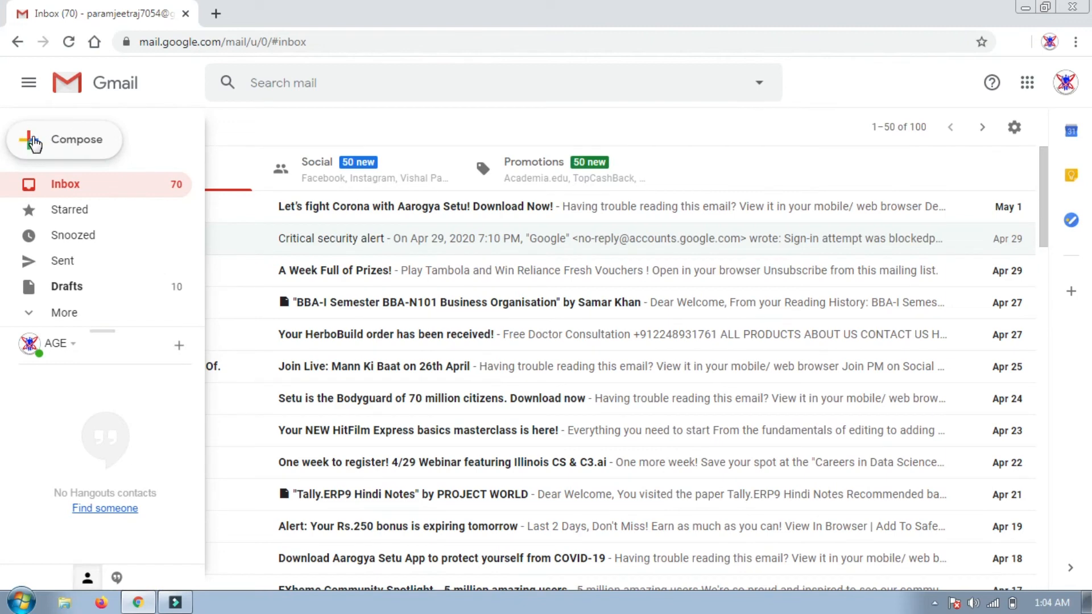
{"action": "left_click", "coordinate": [35, 142]}
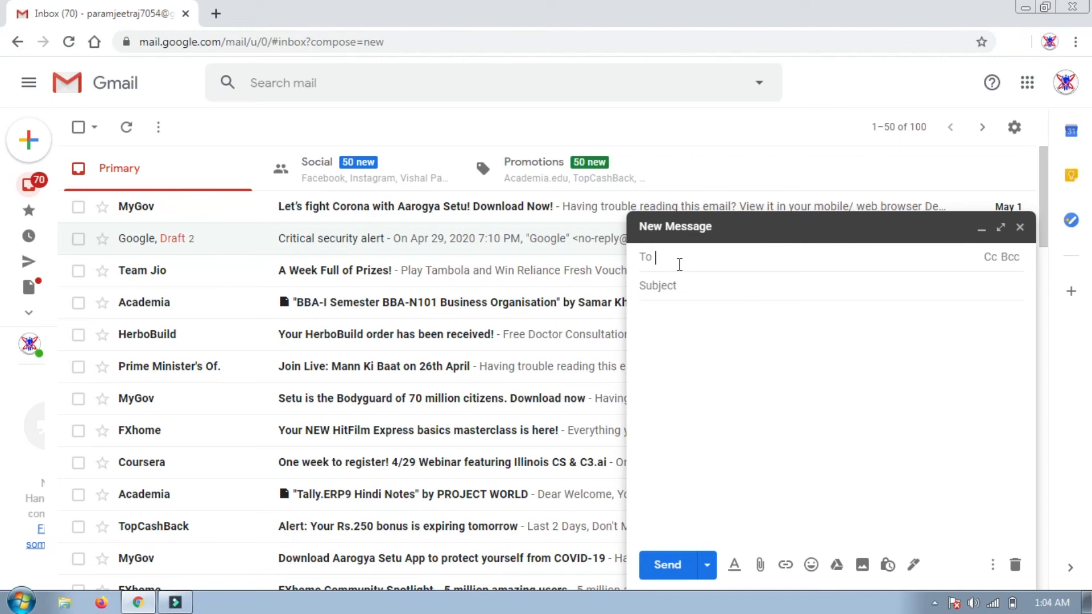
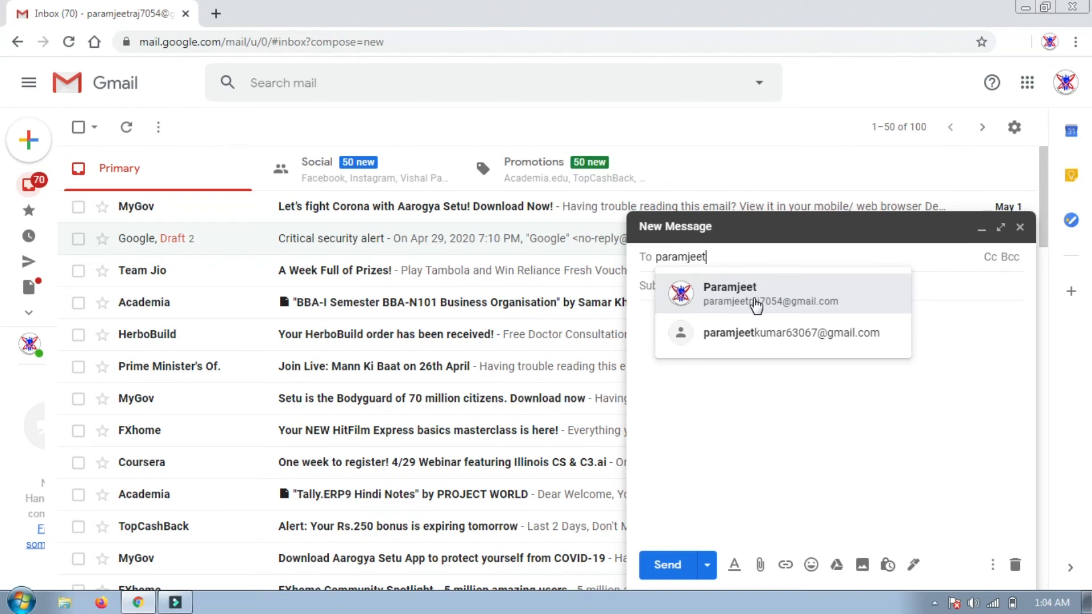
Replace the suggested contact with two recipient e-mail addresses in the To field, clearing stray characters
{"action": "left_click", "coordinate": [756, 305]}
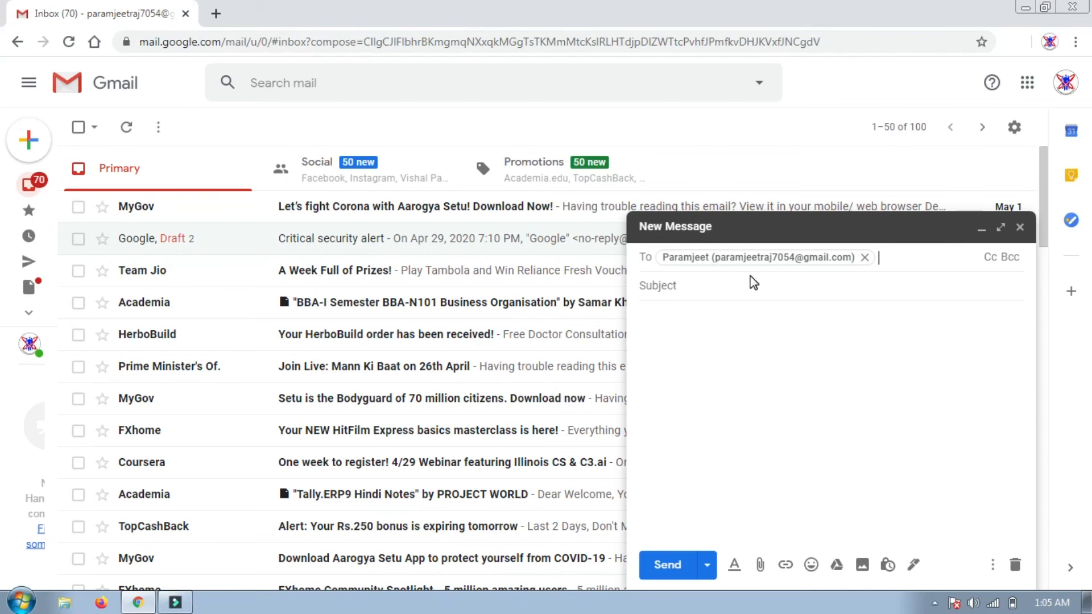
{"action": "key", "text": "BackSpace"}
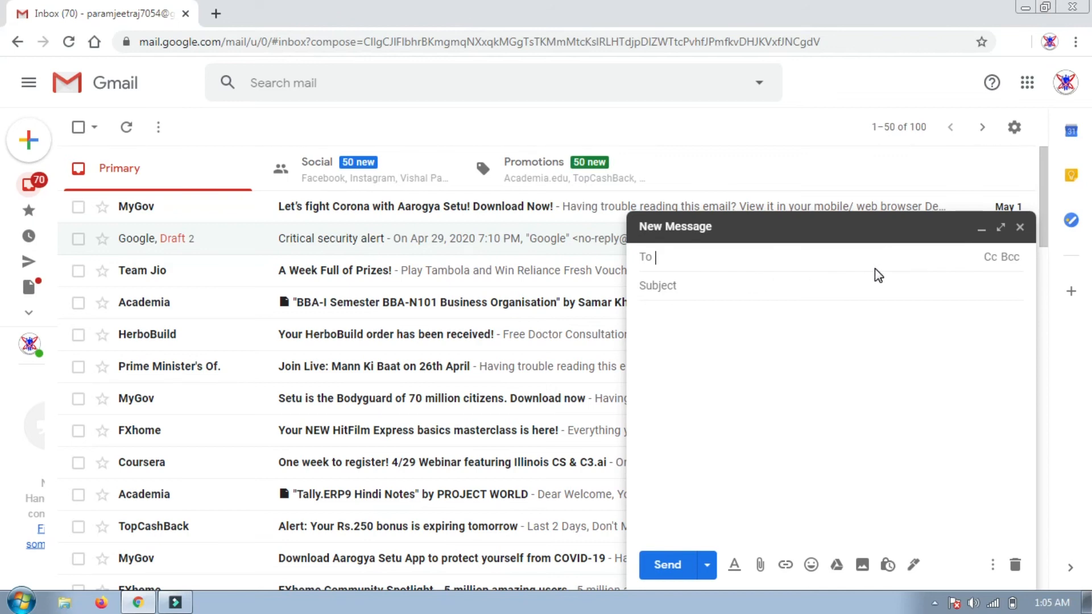
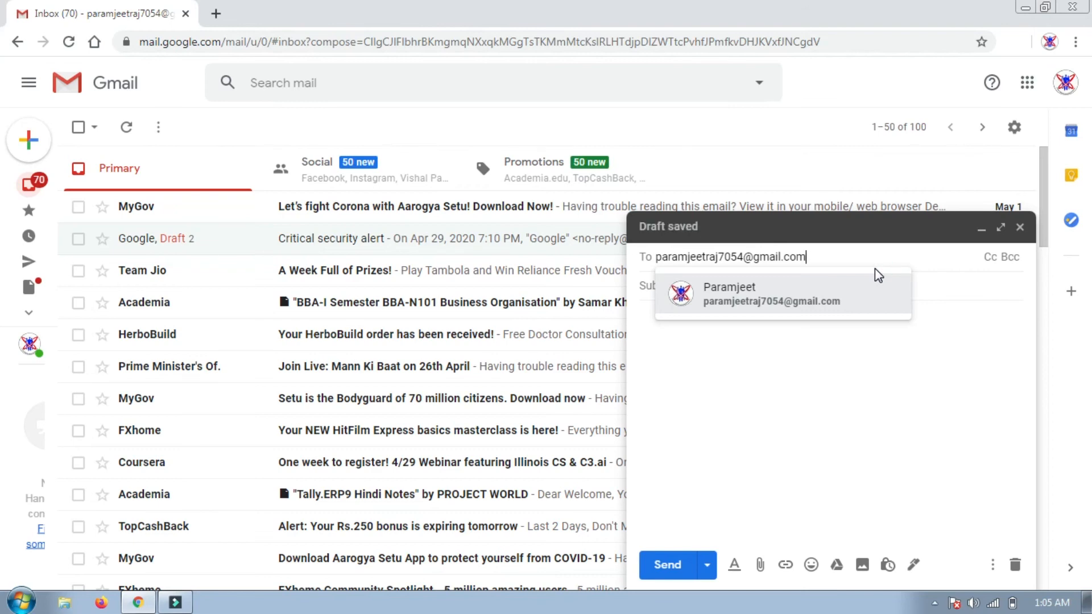
{"action": "key", "text": "Return"}
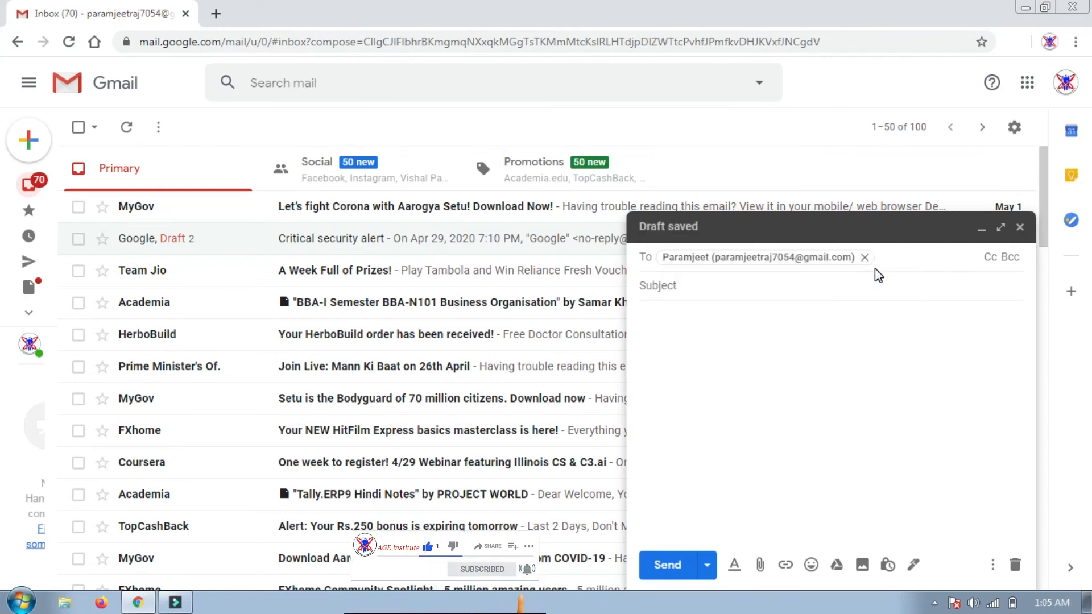
{"action": "type", "text": "a"}
{"action": "key", "text": "BackSpace"}
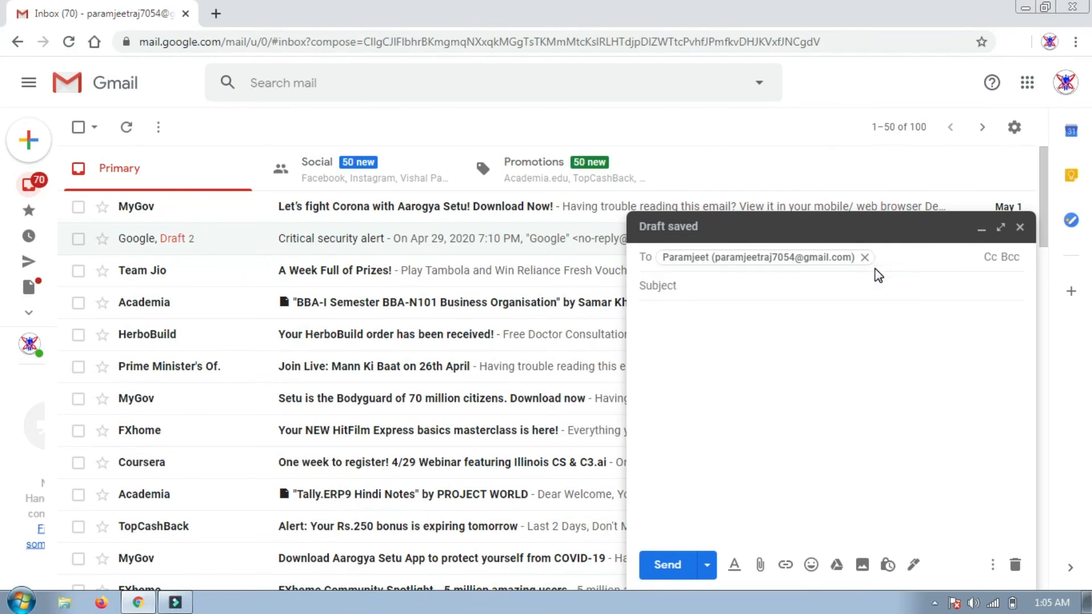
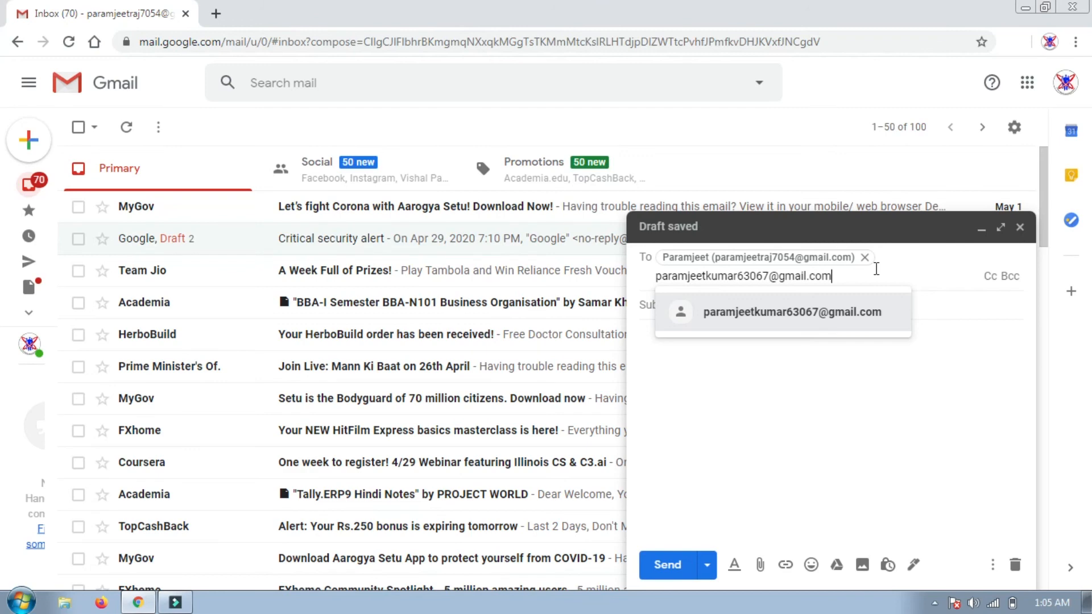
{"action": "key", "text": "Return"}
{"action": "type", "text": "fngn"}
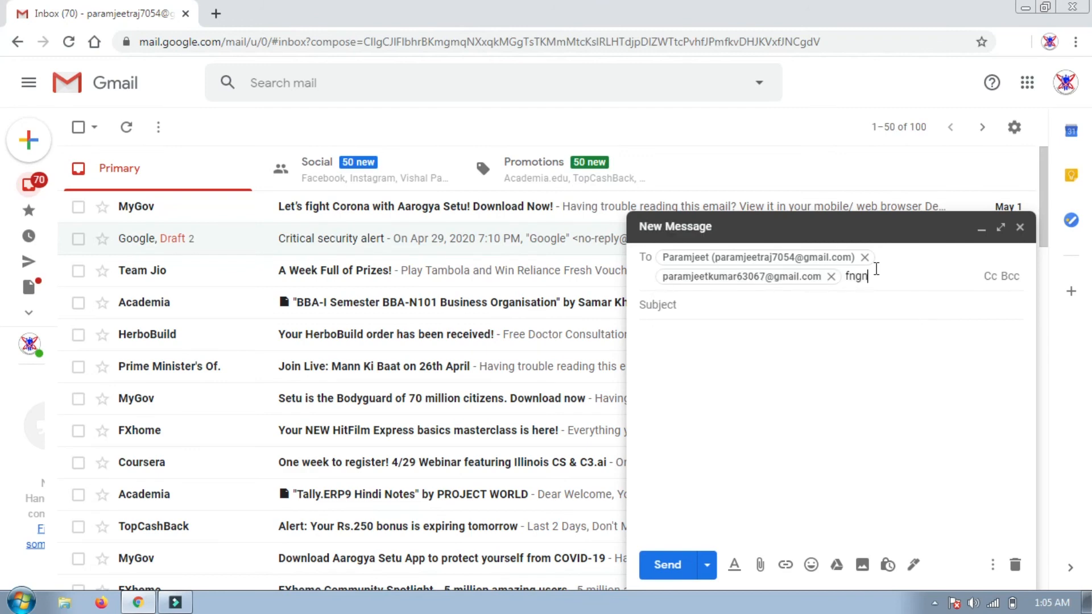
{"action": "key", "text": "BackSpace"}
{"action": "key", "text": "BackSpace"}
{"action": "key", "text": "BackSpace"}
{"action": "key", "text": "BackSpace"}
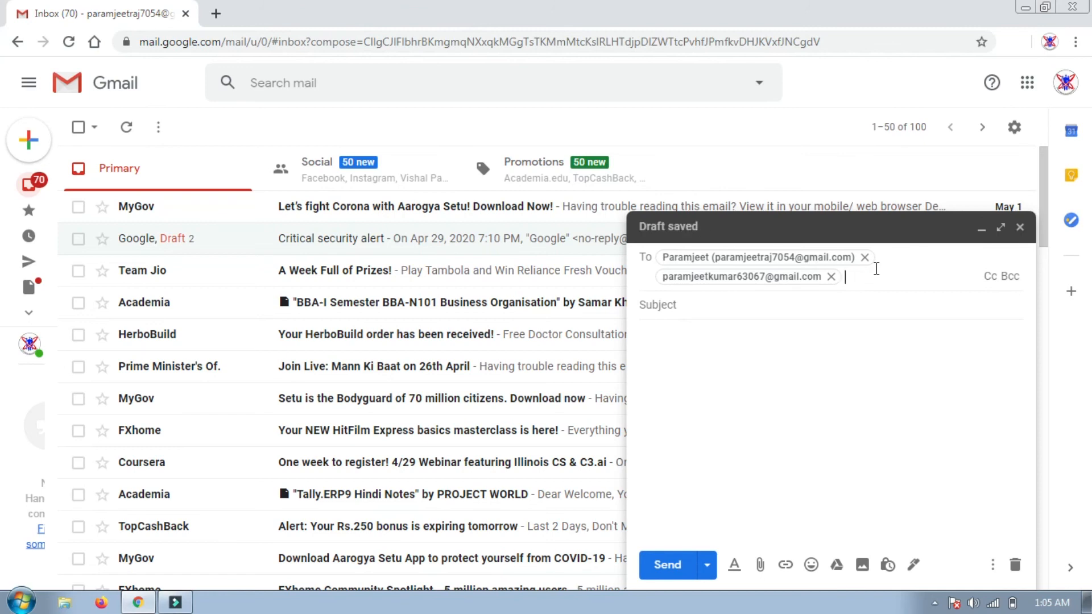
Enter 'my subject' as the message subject
{"action": "left_click", "coordinate": [716, 304]}
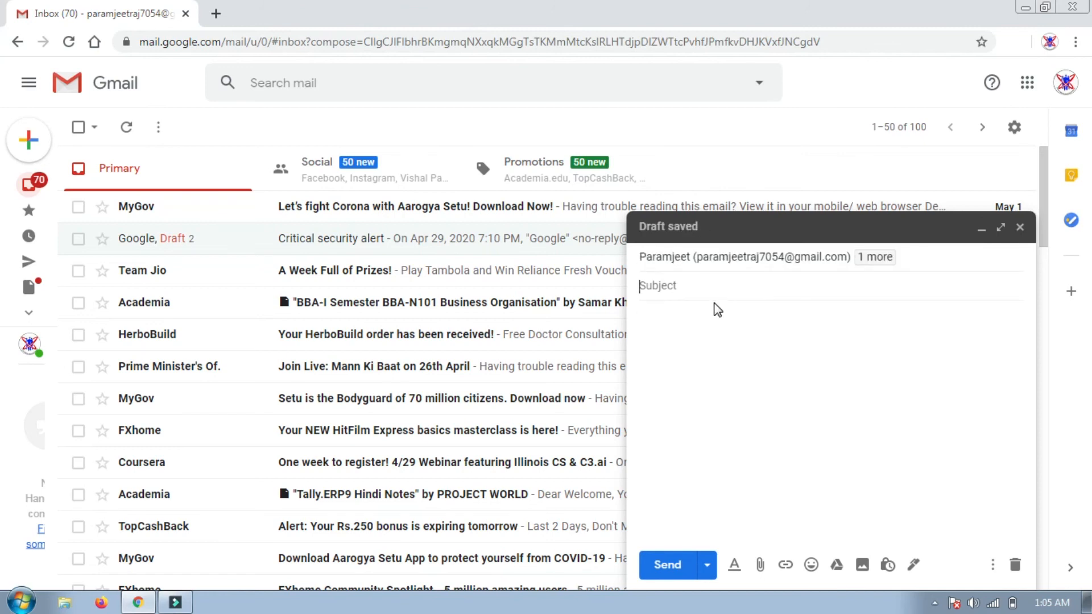
{"action": "type", "text": "my sub"}
{"action": "type", "text": "jjet"}
{"action": "type", "text": "e"}
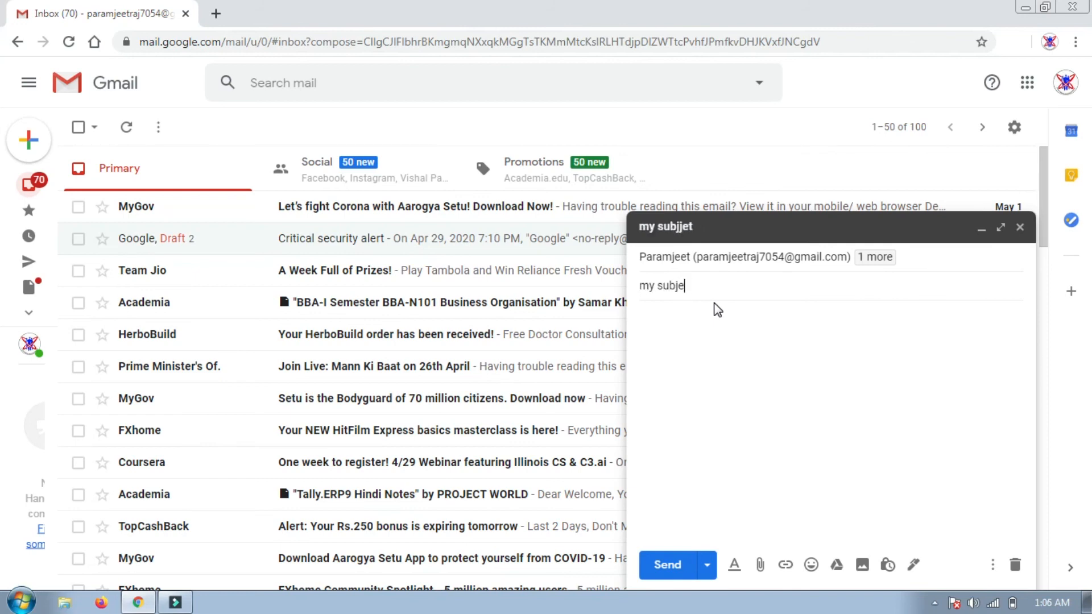
{"action": "type", "text": "ct"}
{"action": "left_click", "coordinate": [686, 339]}
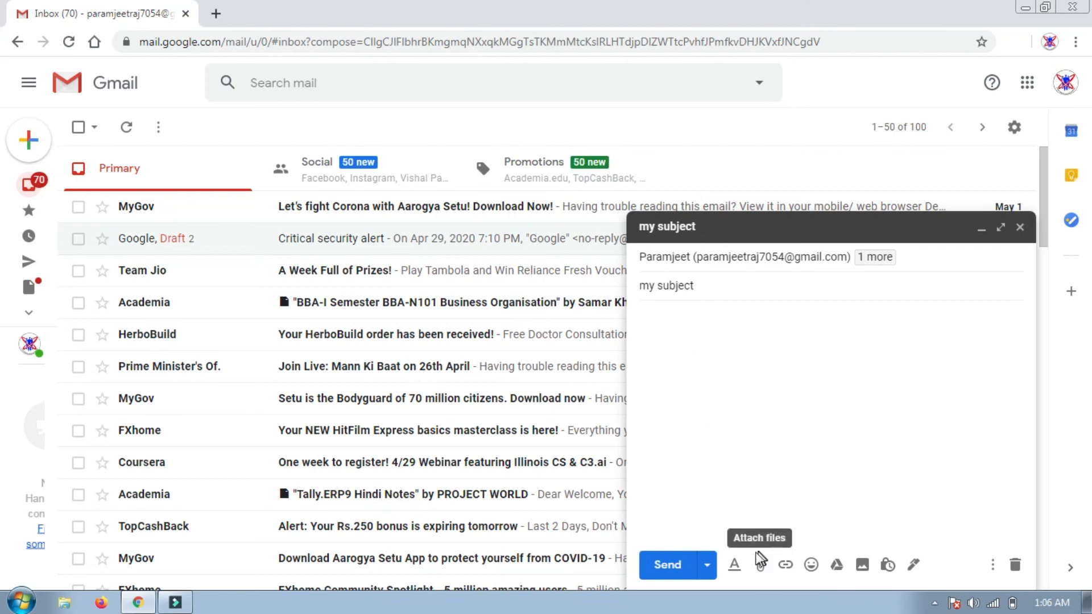
Attach the marguerite-daisy-beautiful-beauty image from the Pictures library
{"action": "left_click", "coordinate": [760, 565]}
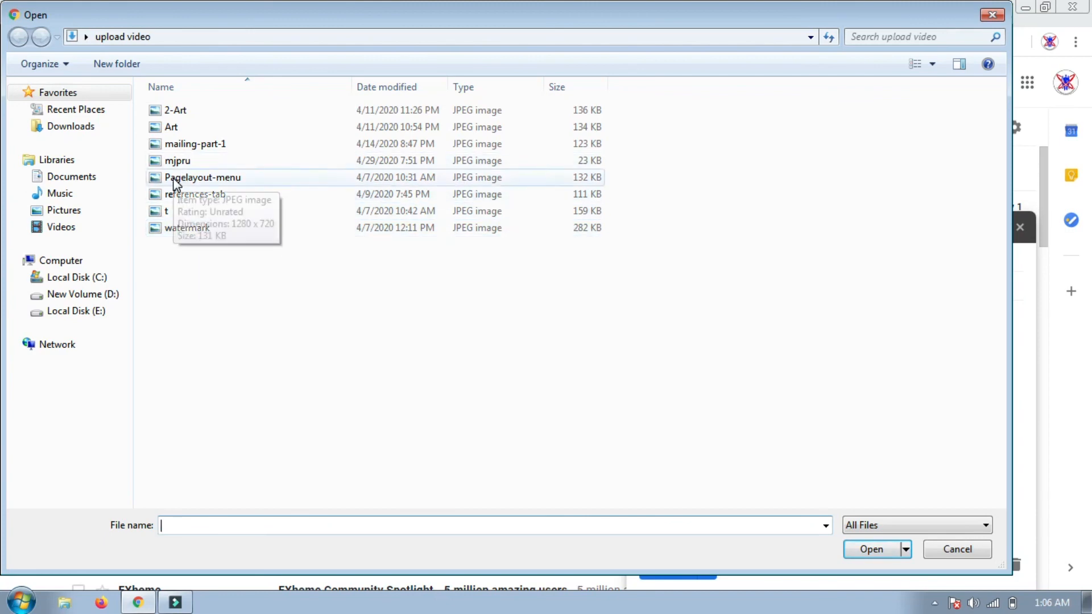
{"action": "left_click", "coordinate": [72, 213]}
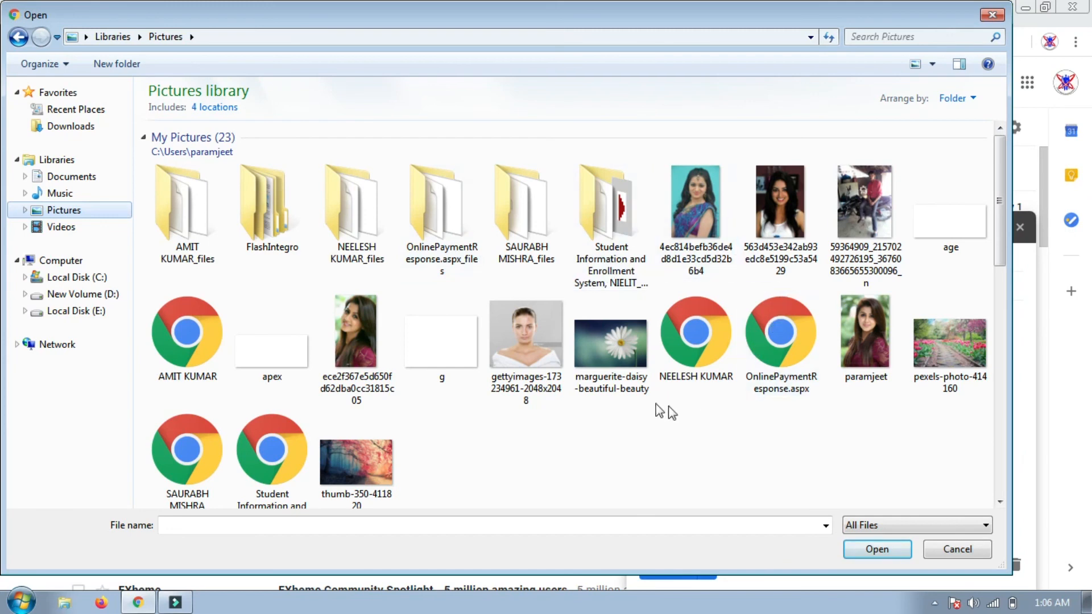
{"action": "left_click", "coordinate": [601, 363]}
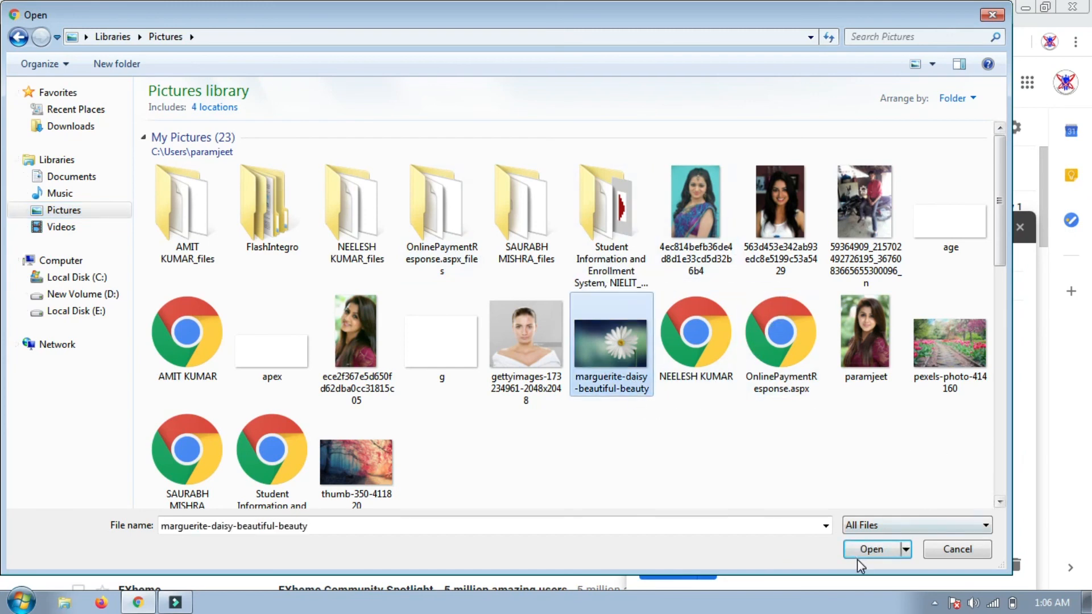
{"action": "left_click", "coordinate": [871, 549]}
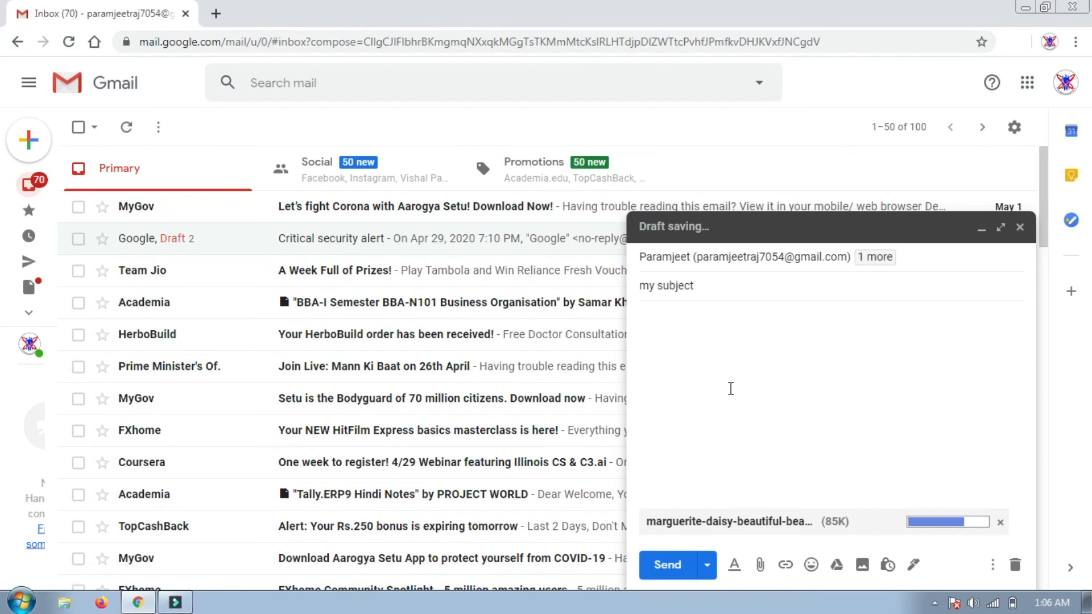
Write 'hello world' in the body followed by a grinning face emoji
{"action": "left_click", "coordinate": [731, 389]}
{"action": "type", "text": "hello world"}
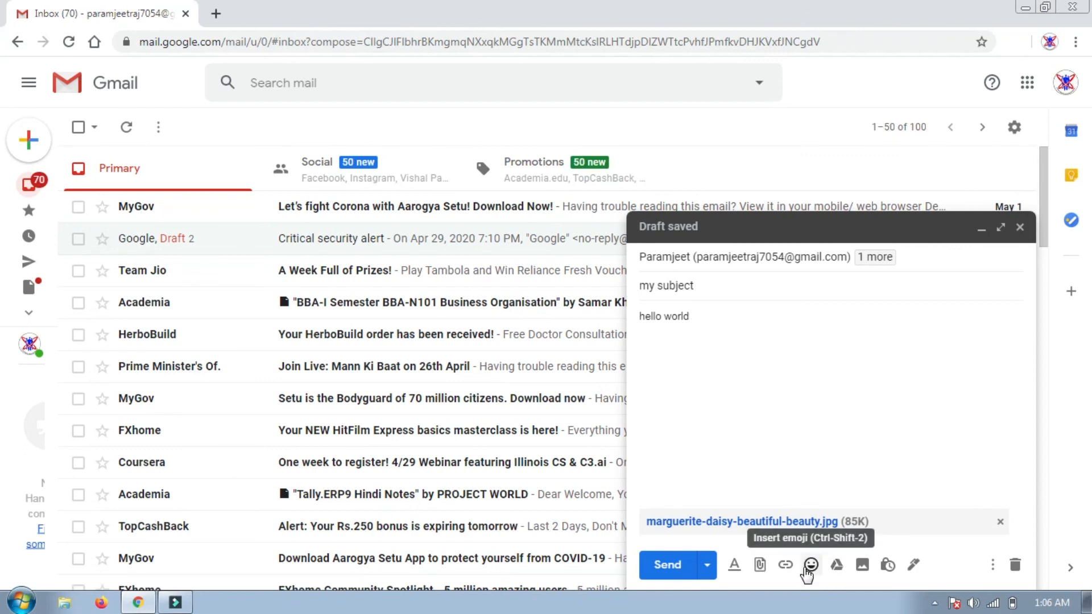
{"action": "left_click", "coordinate": [806, 568]}
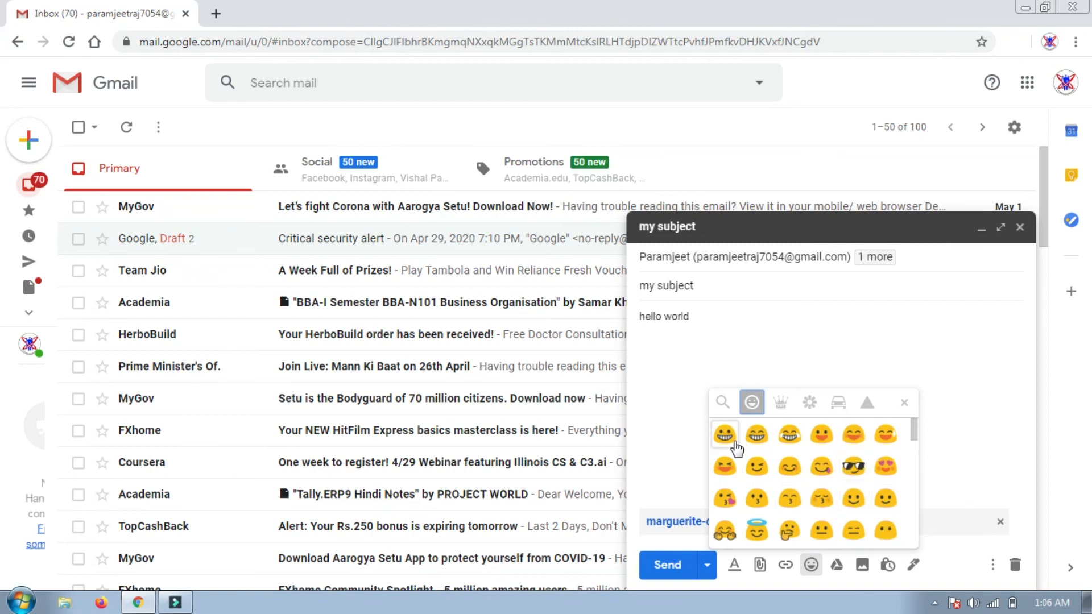
{"action": "left_click", "coordinate": [725, 435]}
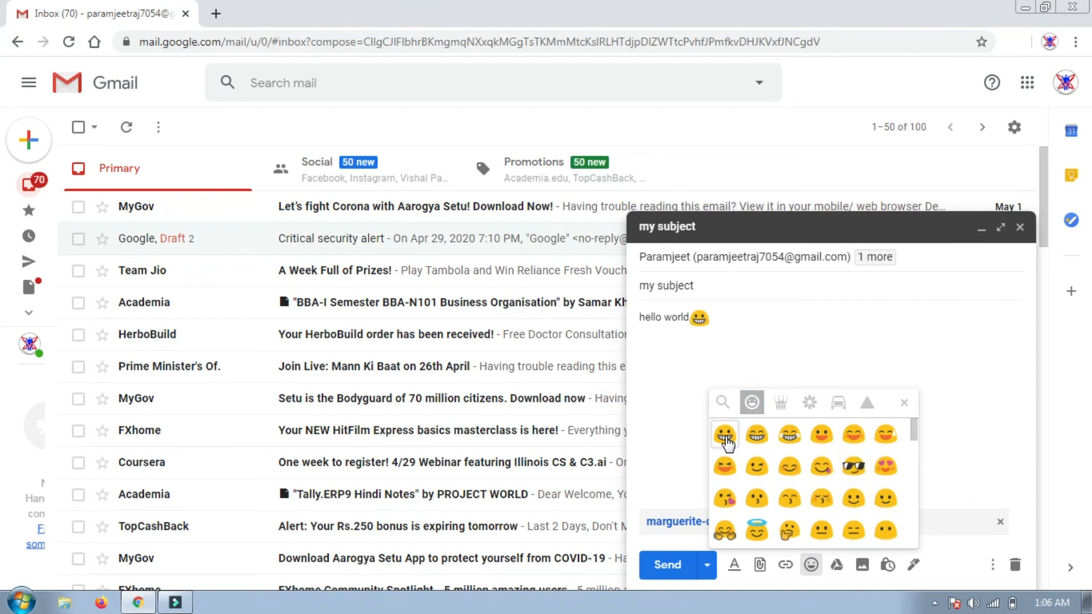
{"action": "left_click", "coordinate": [955, 460]}
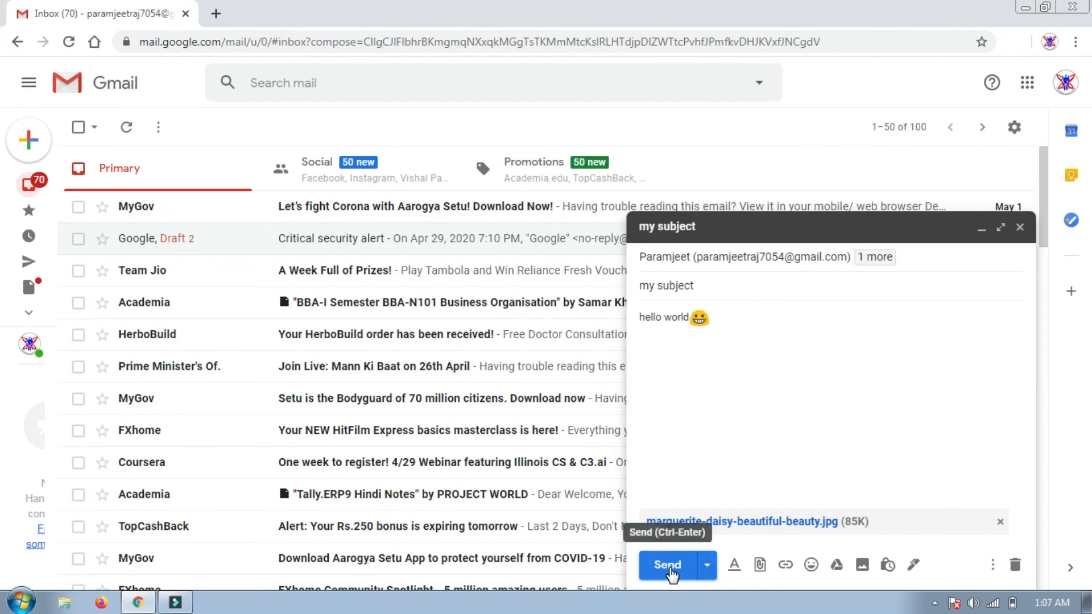
Send the message and open the sent message from the inbox
{"action": "left_click", "coordinate": [668, 565]}
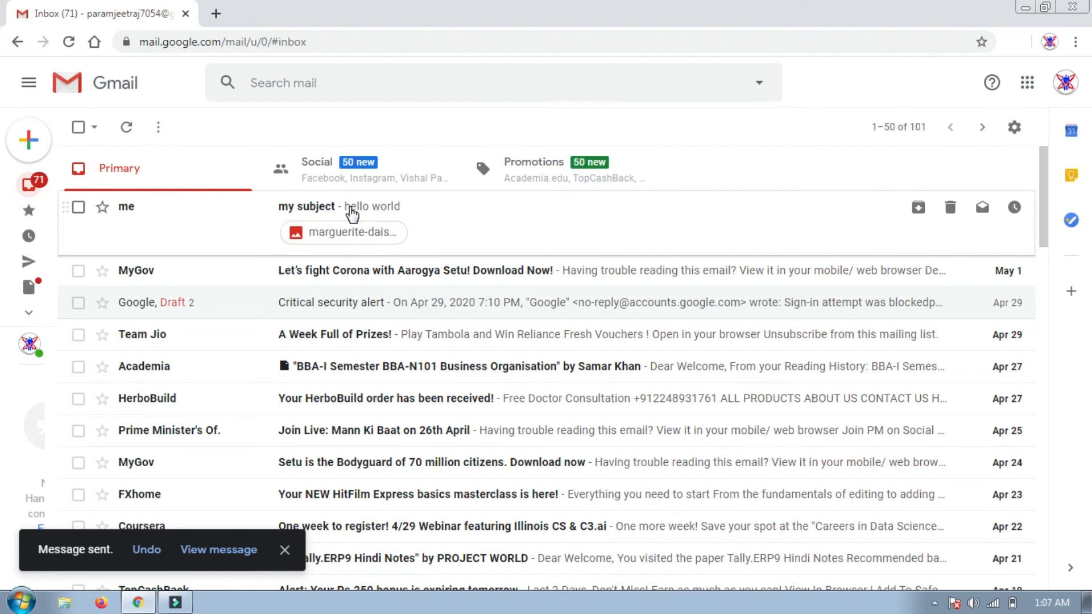
{"action": "left_click", "coordinate": [424, 214]}
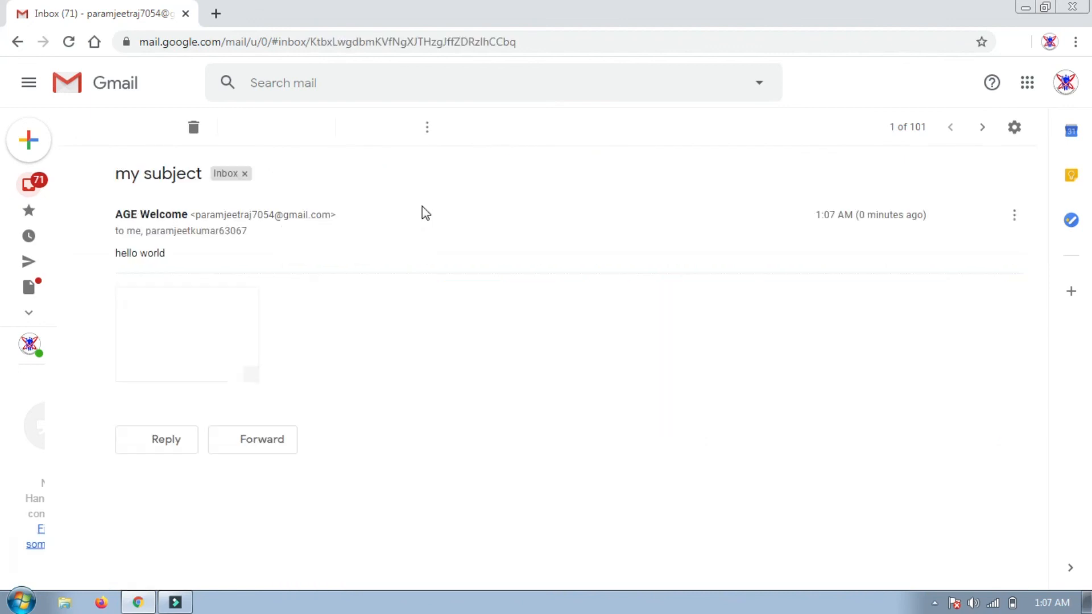
{"action": "mouse_move", "coordinate": [219, 355]}
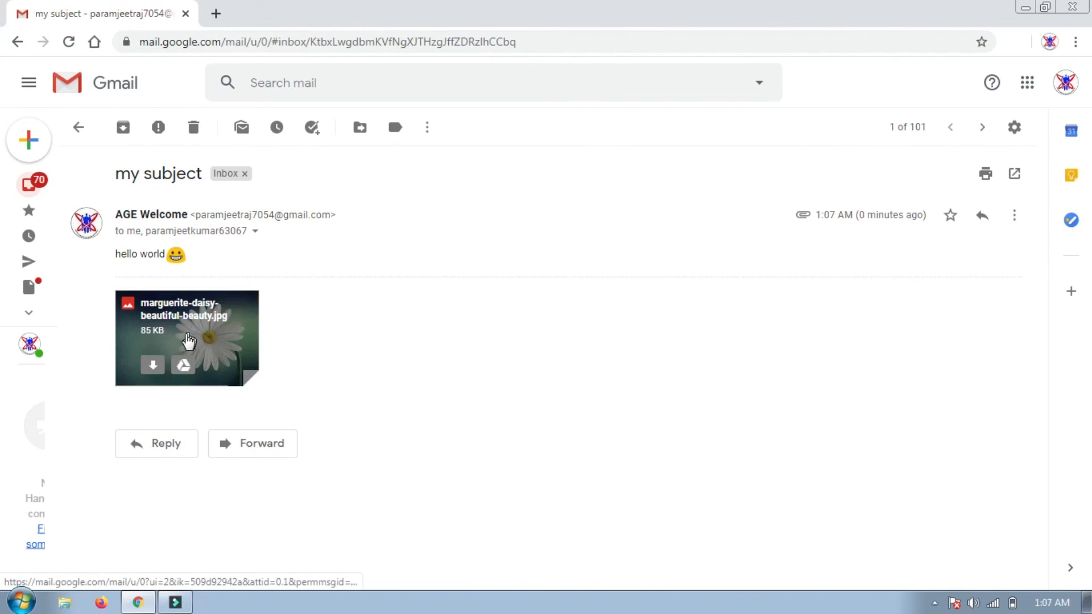